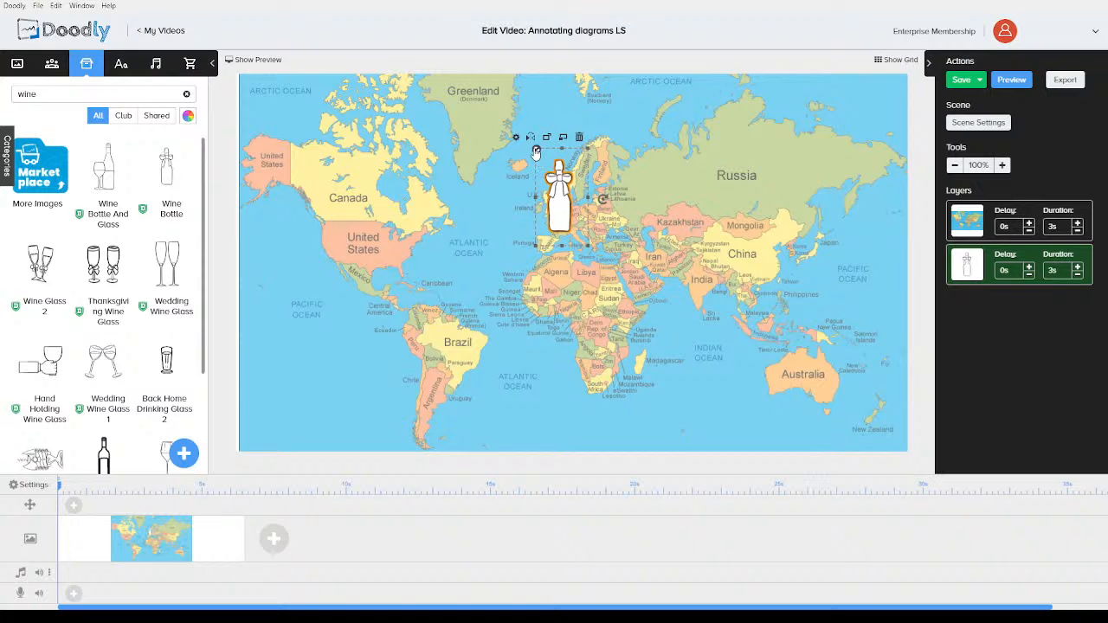
Shrink the wine bottle drawing on the world map so it sits over western Europe.
drag(540, 161, 558, 207)
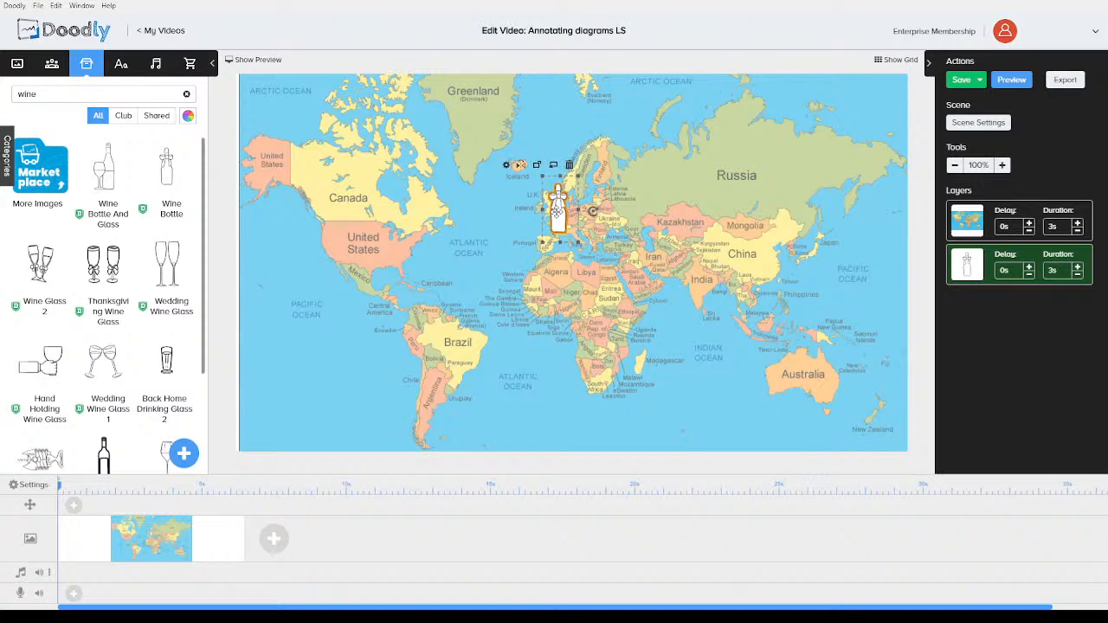
Search the image library for "call" and look through the listed images.
double_click(95, 97)
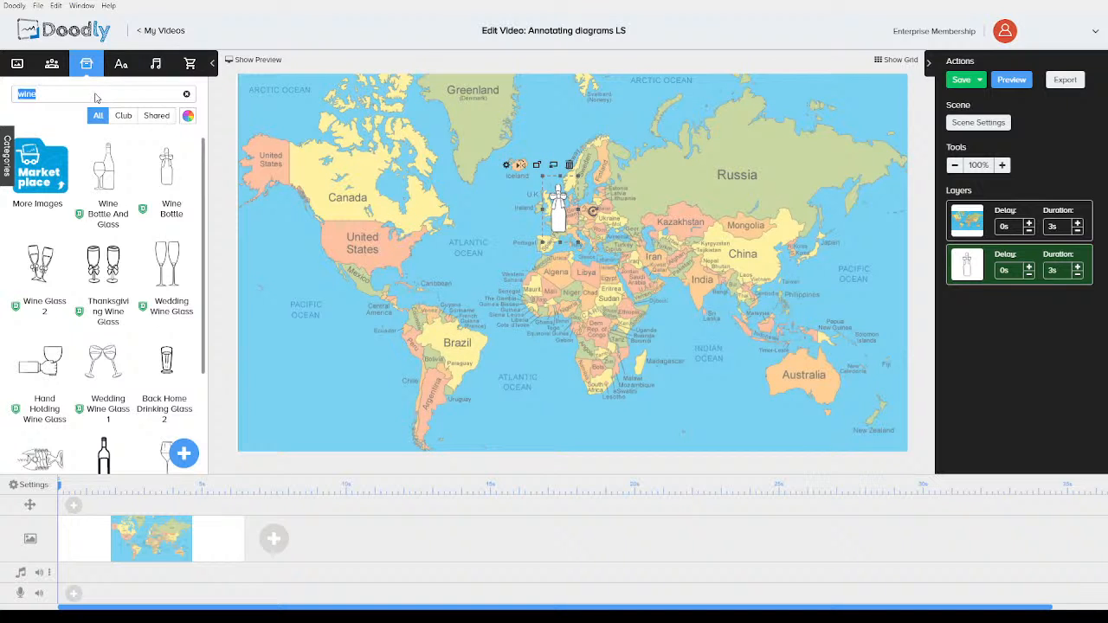
text(call)
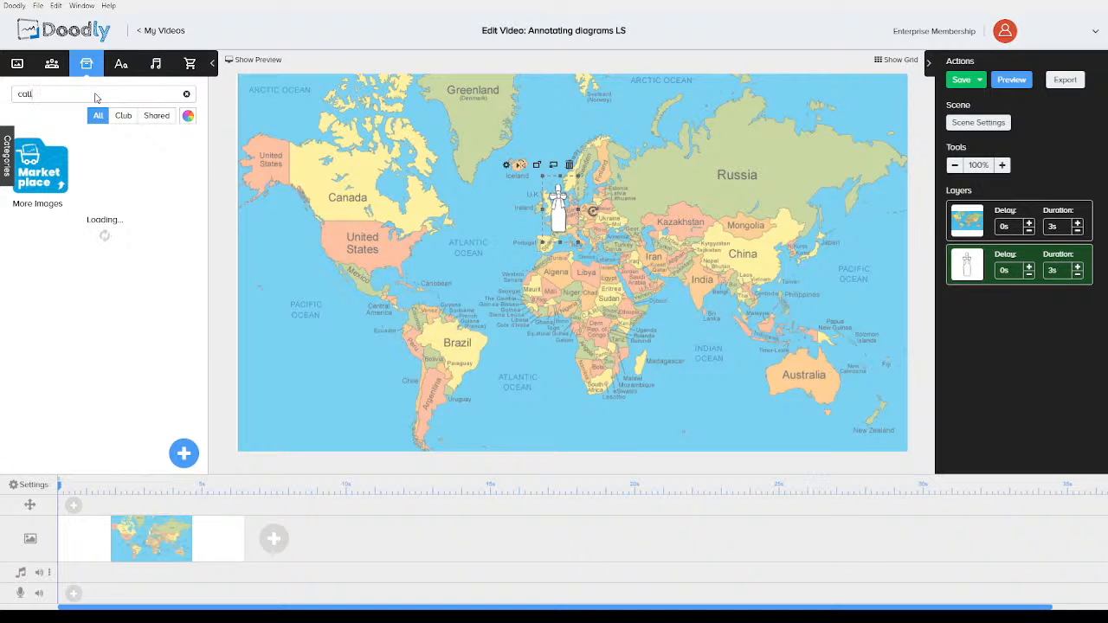
scroll(117, 217, down, 2)
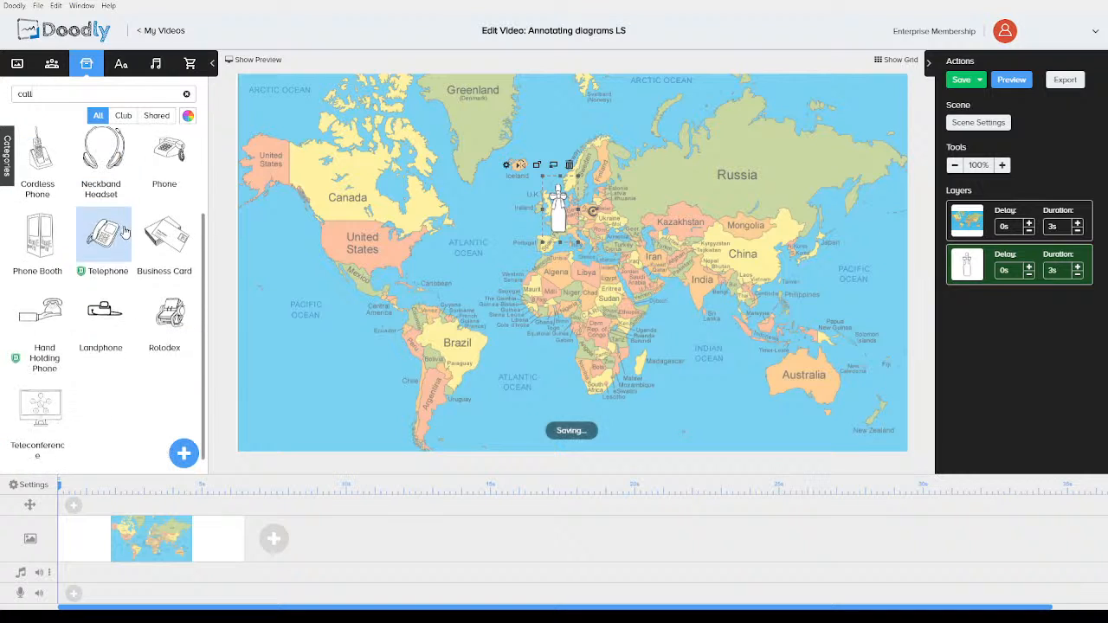
scroll(122, 227, up, 2)
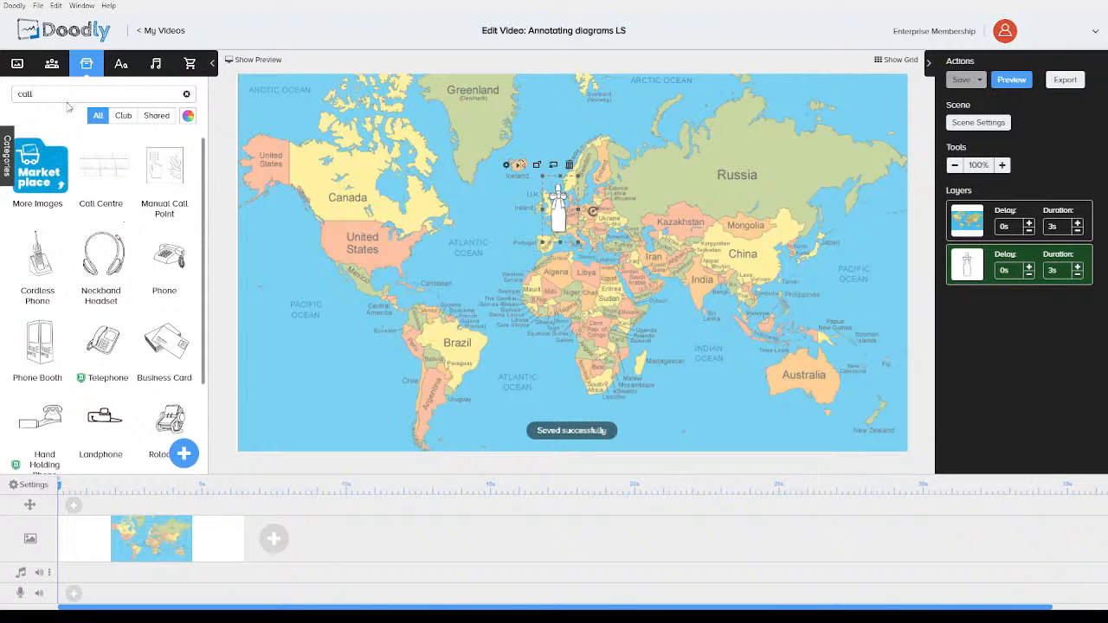
Search the image library for "spee" and add the Talk Bubbles image as a new object without replacing the wine bottle.
double_click(54, 95)
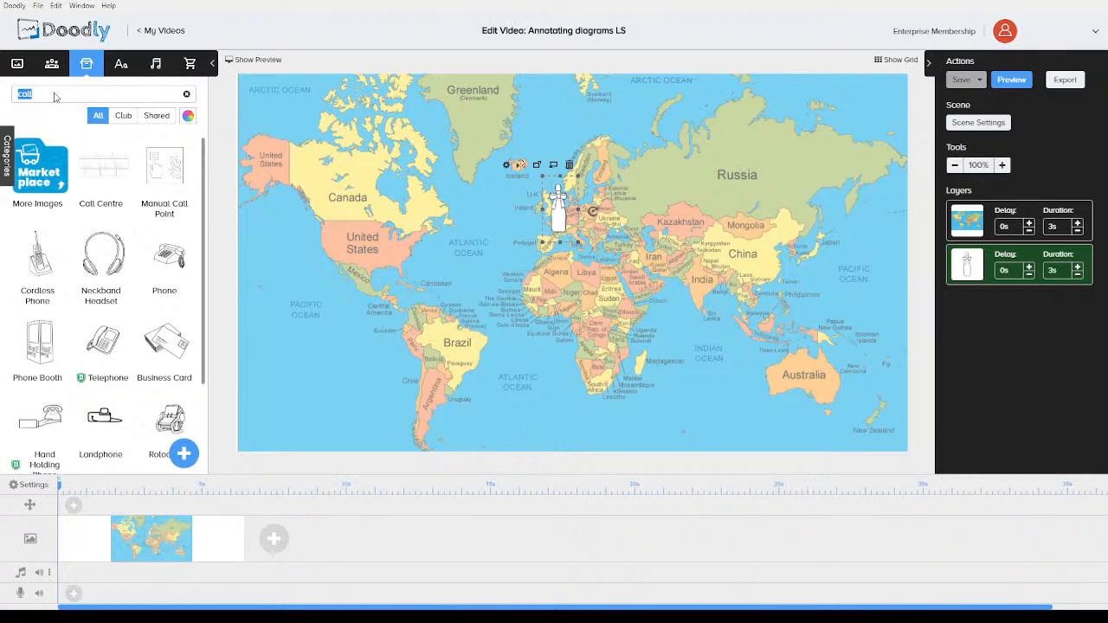
text(spee)
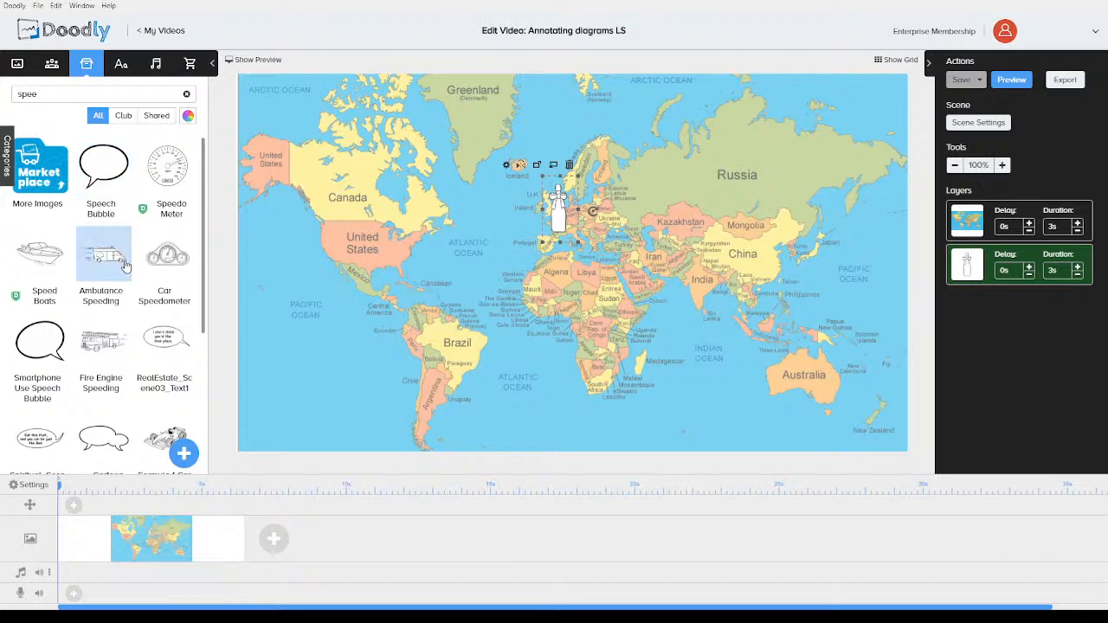
scroll(104, 260, down, 3)
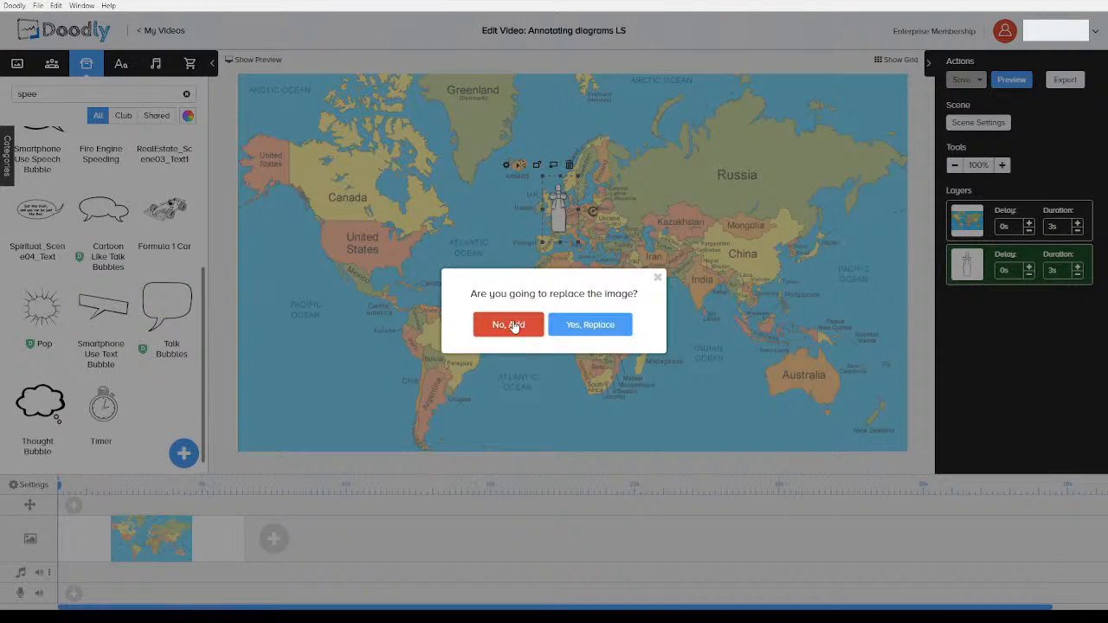
click(511, 325)
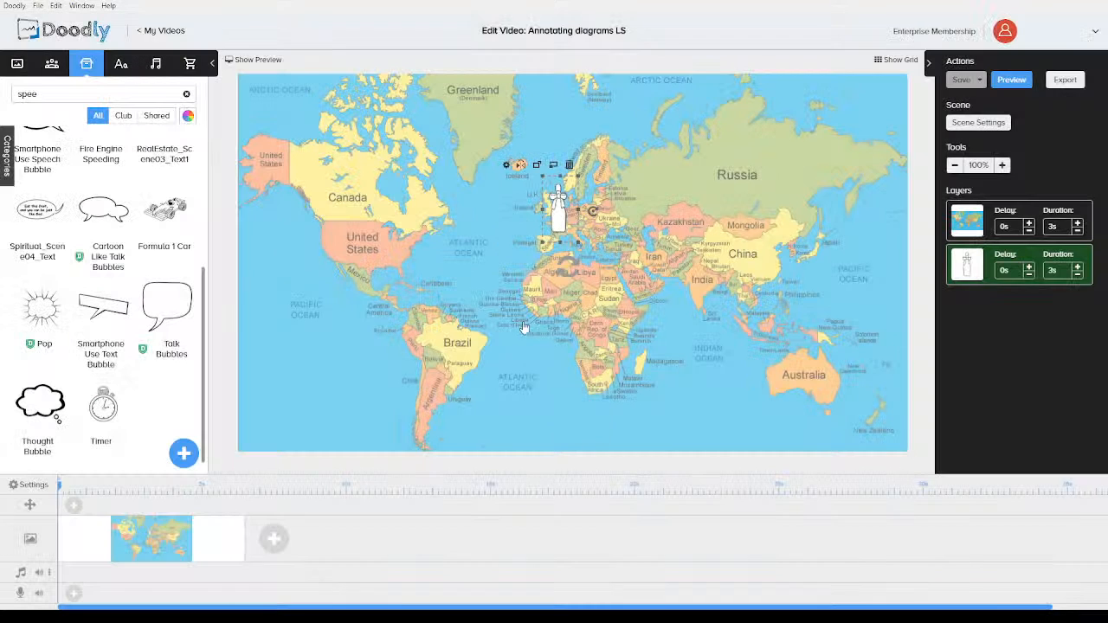
Shrink the talk bubble to a small size and place it just up and to the right of the wine bottle.
drag(658, 223, 729, 221)
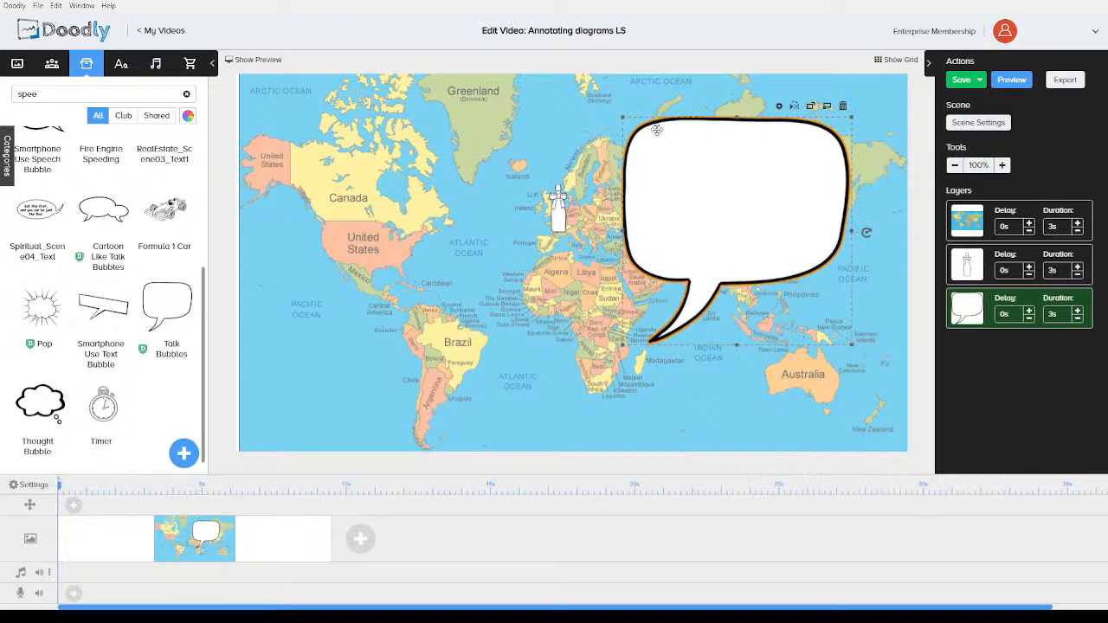
drag(623, 122, 773, 244)
drag(790, 283, 601, 178)
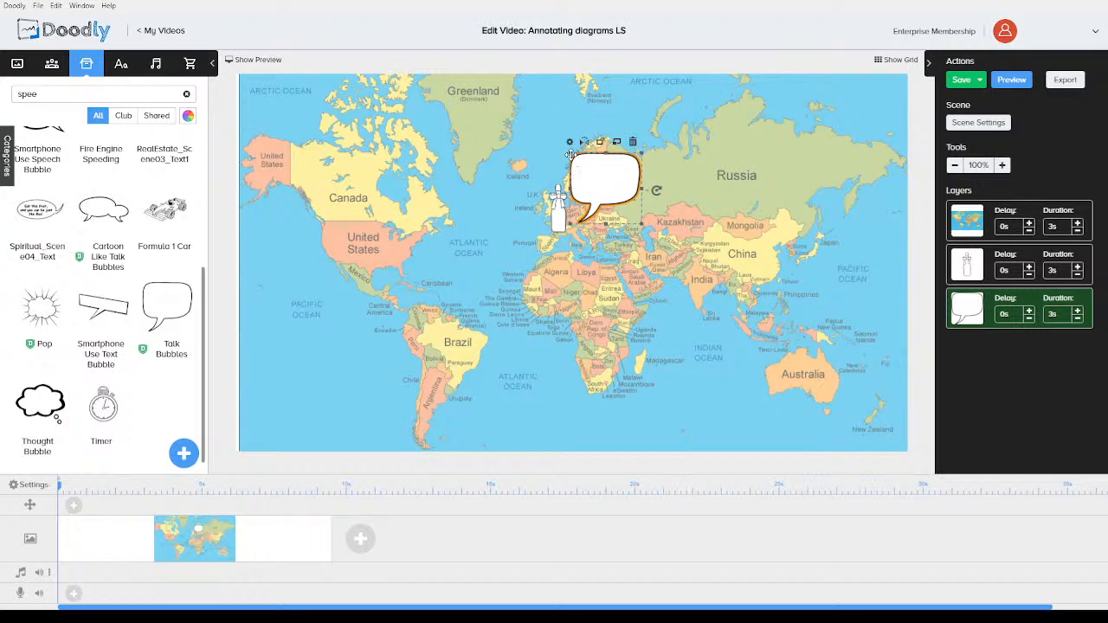
drag(572, 157, 589, 177)
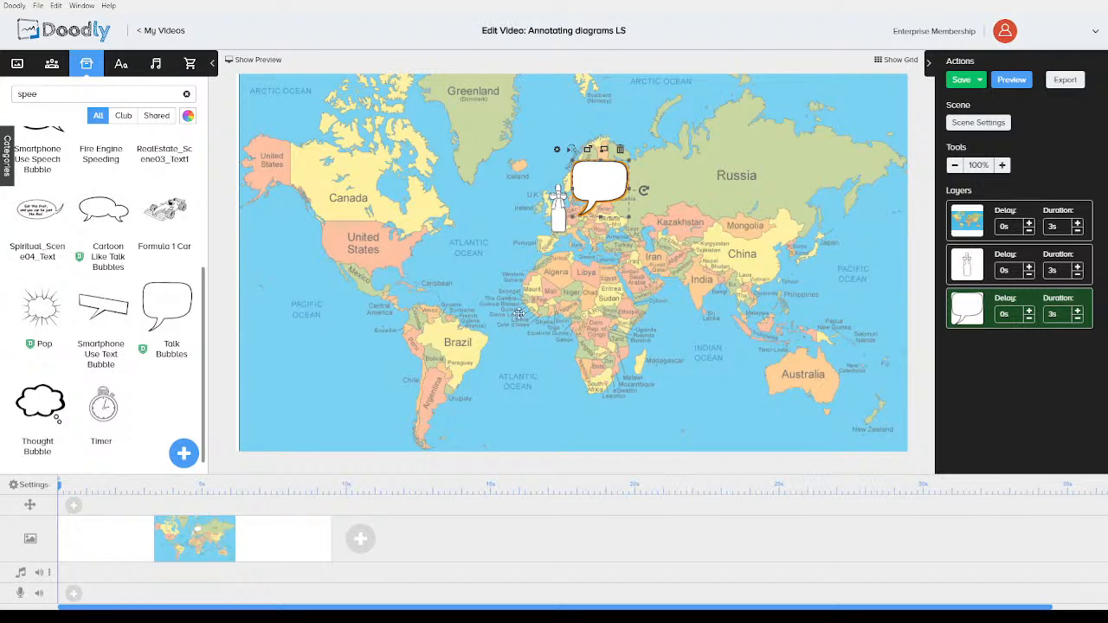
Add a new scene and insert the imported world-map image, found by searching the library for "map".
click(362, 541)
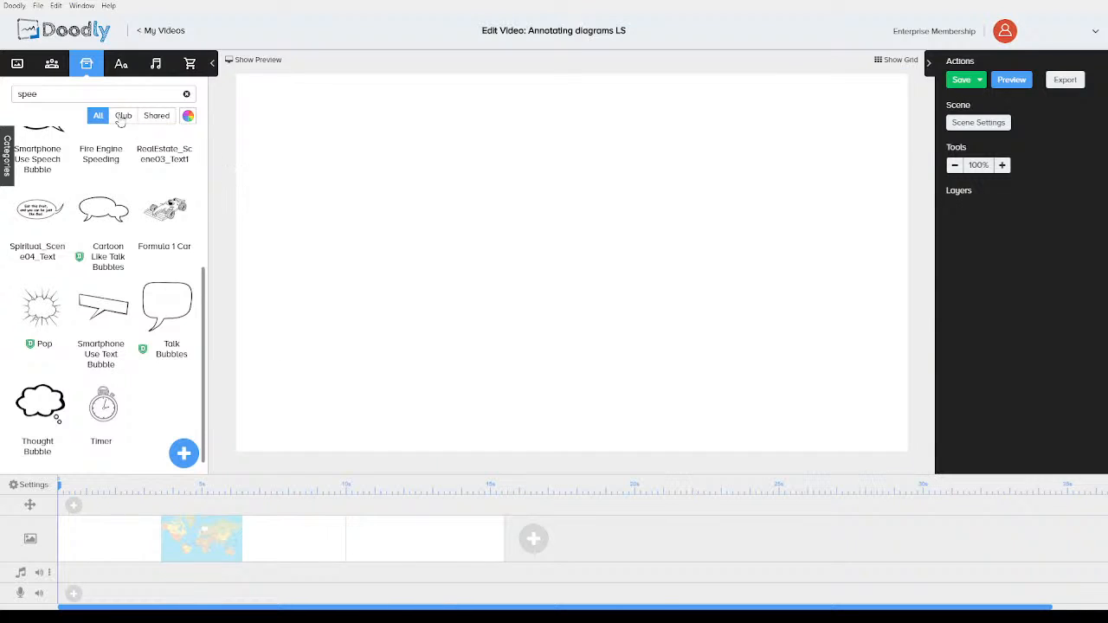
double_click(102, 96)
text(map)
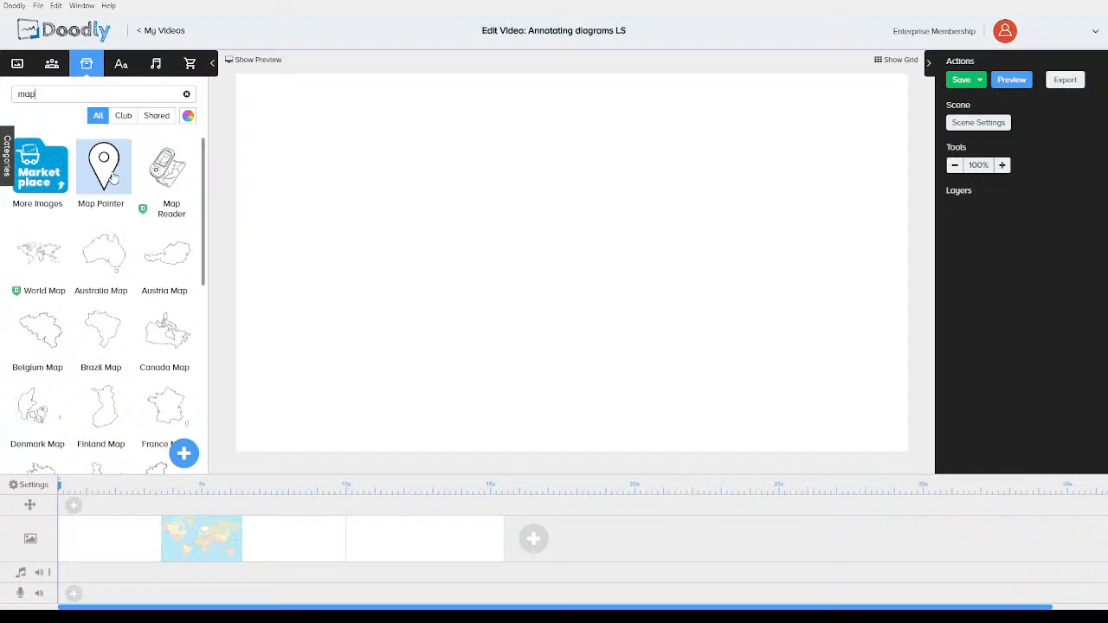
scroll(114, 182, down, 5)
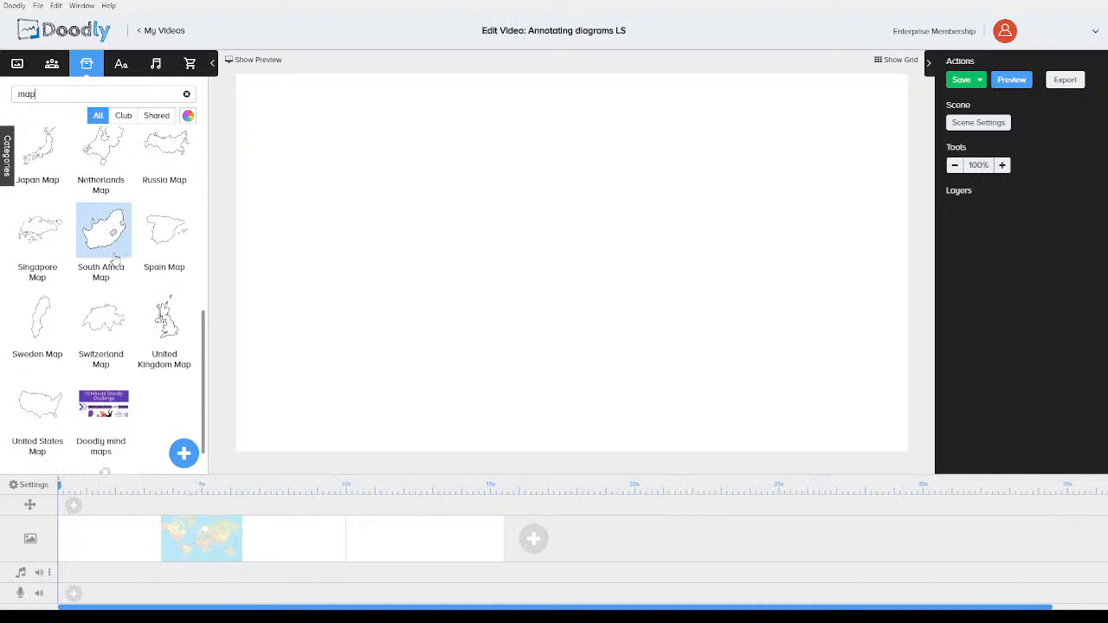
scroll(119, 249, up, 3)
scroll(119, 248, down, 5)
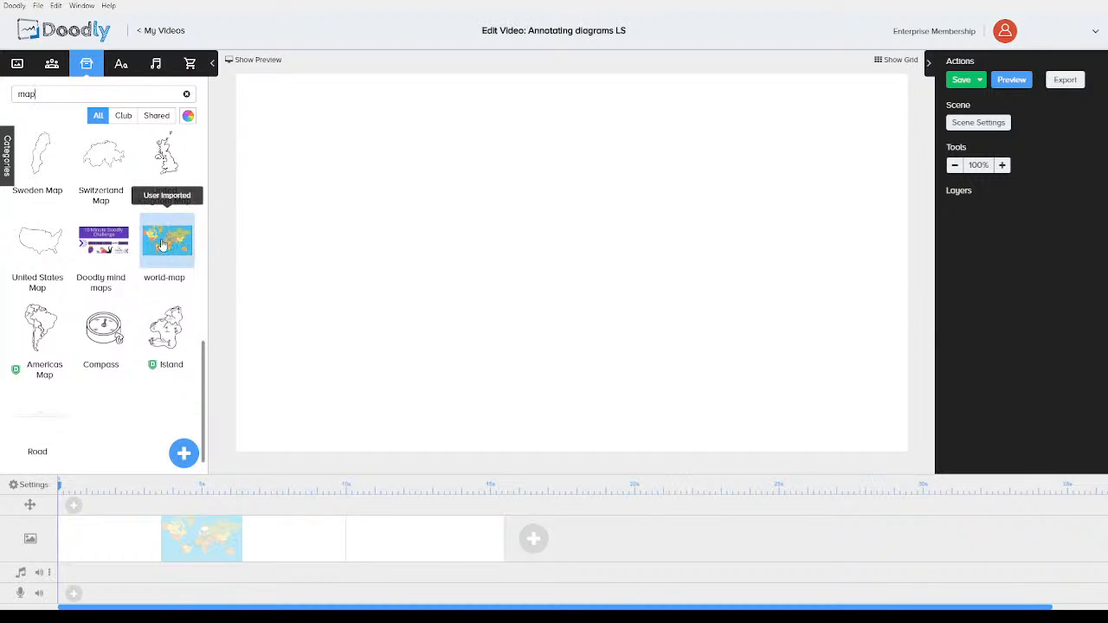
Enlarge the world map to fill the whole canvas and move its scene to the start of the timeline.
drag(387, 245, 767, 351)
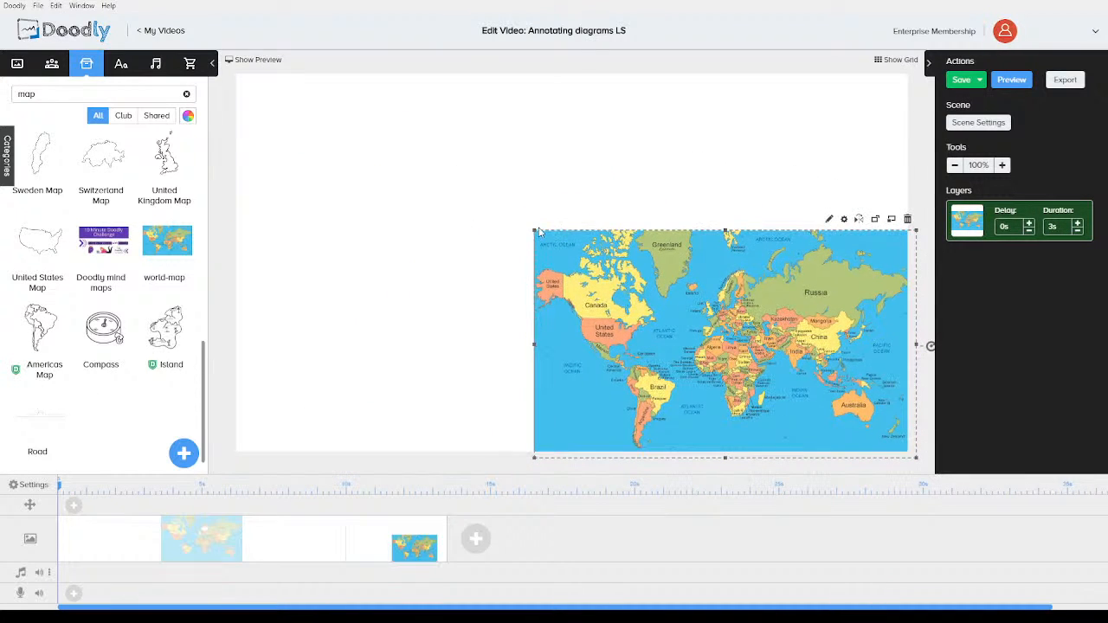
drag(539, 232, 225, 73)
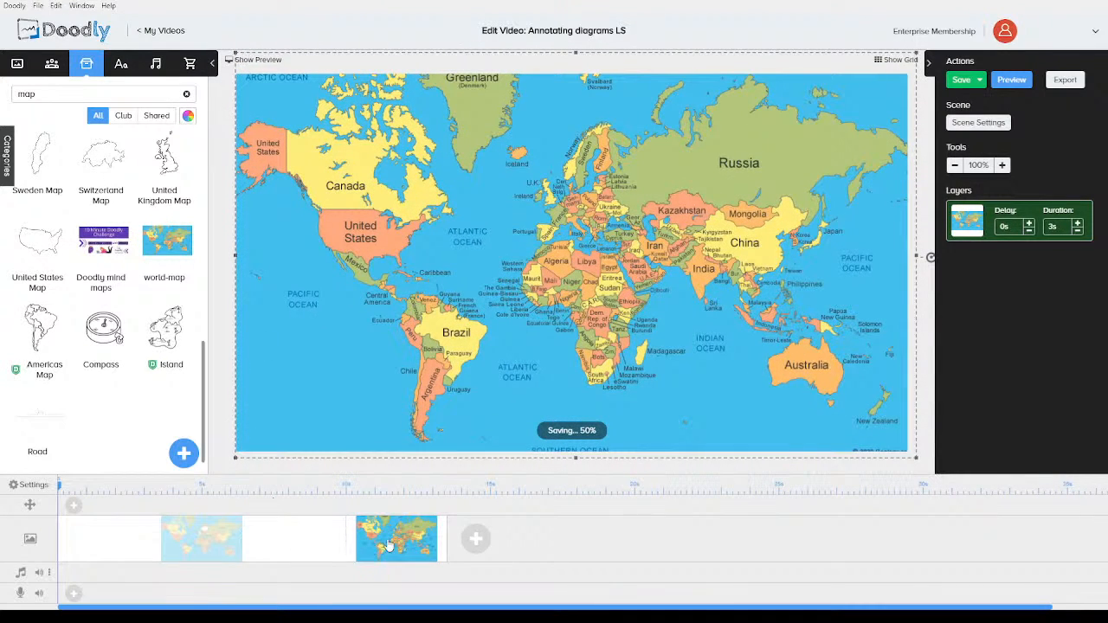
drag(388, 545, 125, 534)
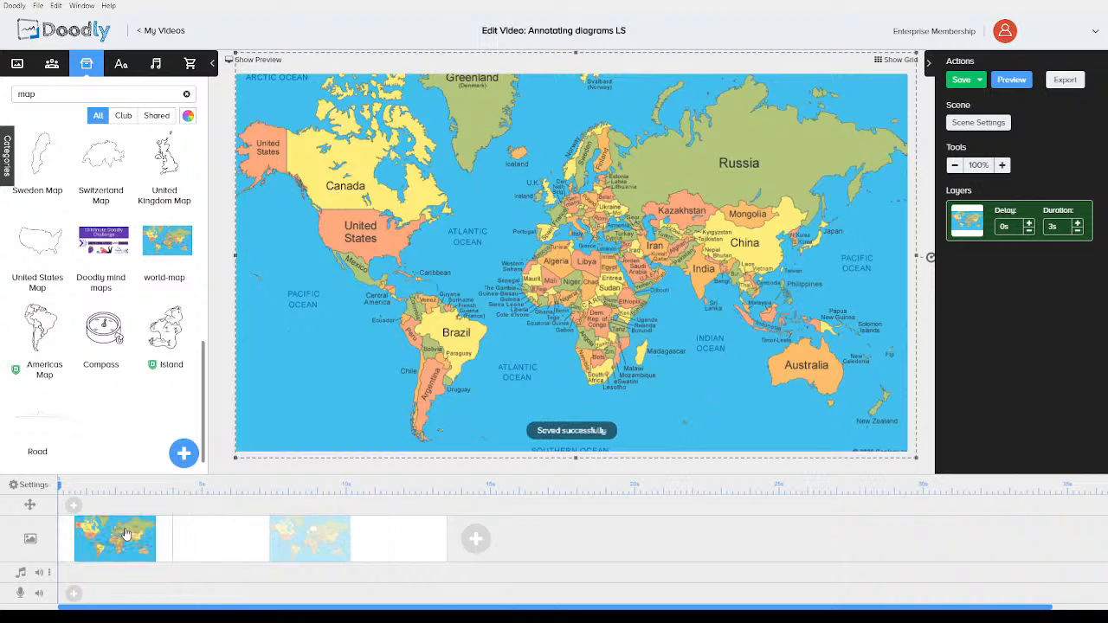
Change the video's scene transition to the horizontal slide in the opposite direction and apply the video settings.
click(27, 488)
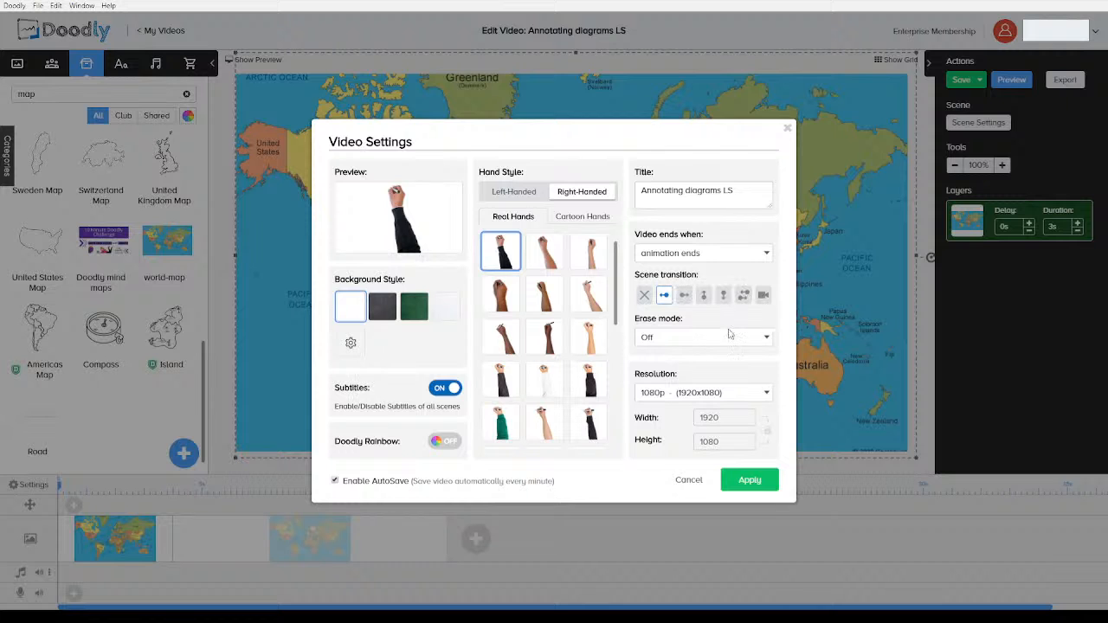
click(685, 296)
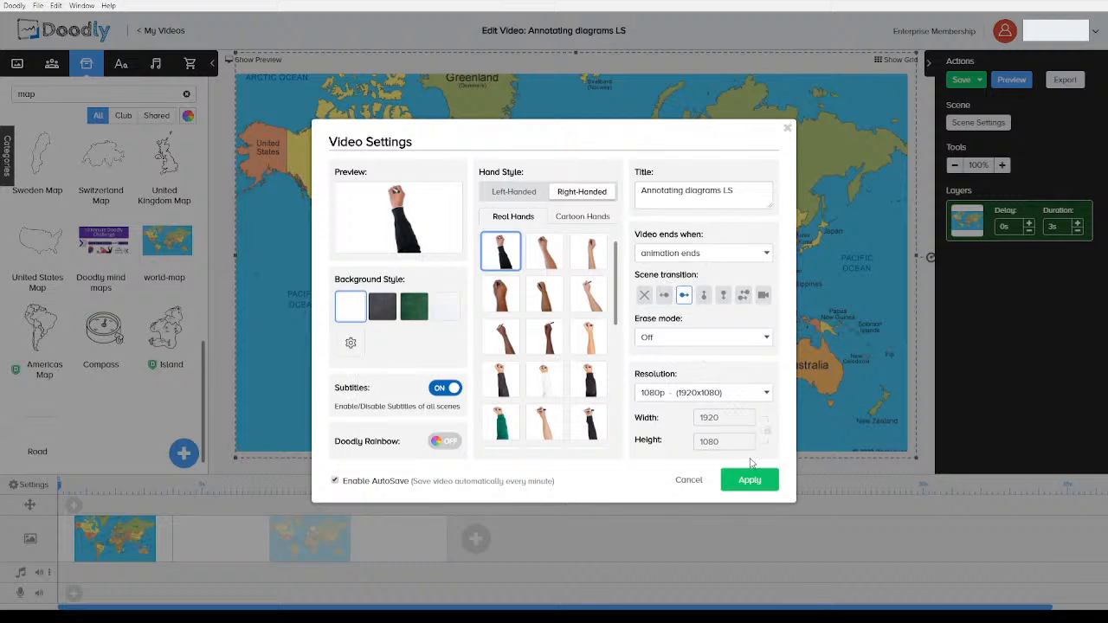
click(749, 481)
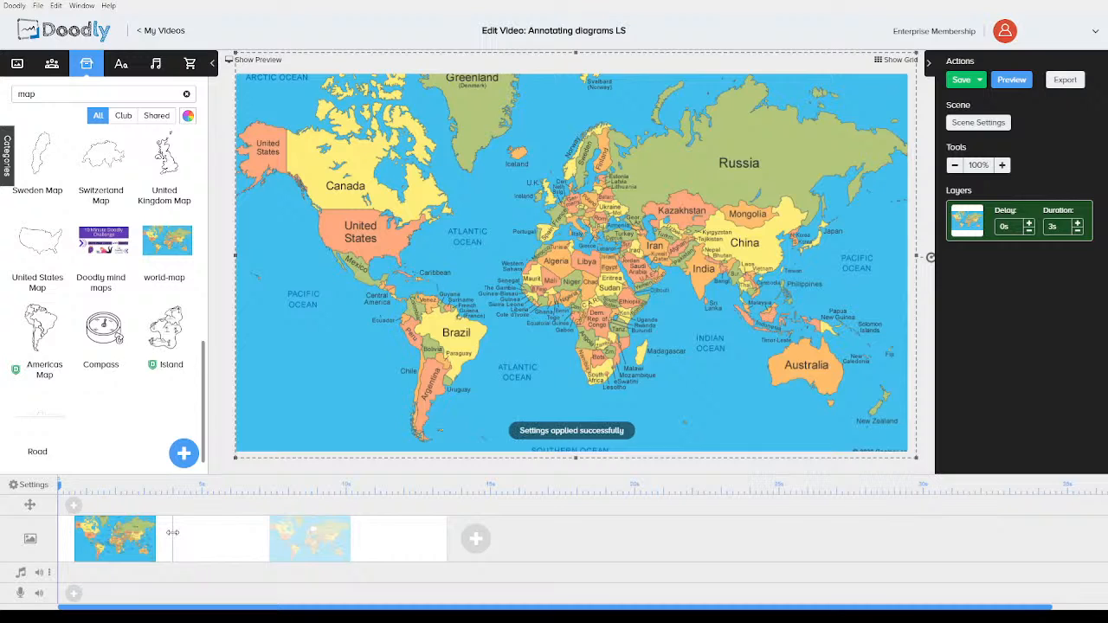
Shorten the opening map scene in the timeline so the map's duration is 2.3 s.
drag(161, 500, 160, 501)
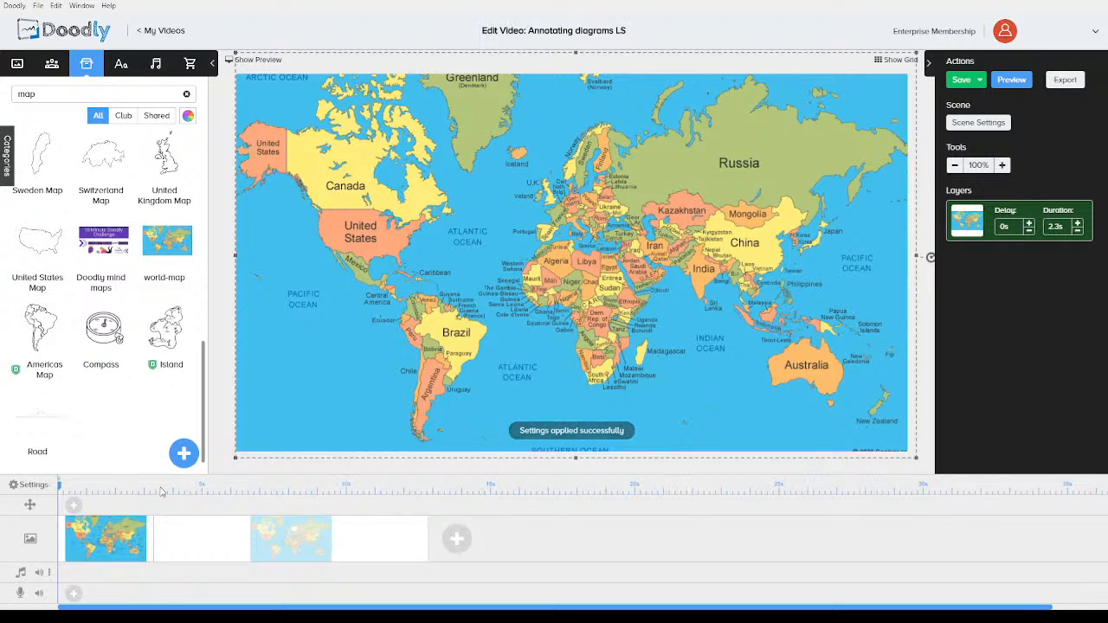
Search the image library for "rectangle" and add the Dashed Rectangle to the opening map scene without replacing the map.
click(122, 65)
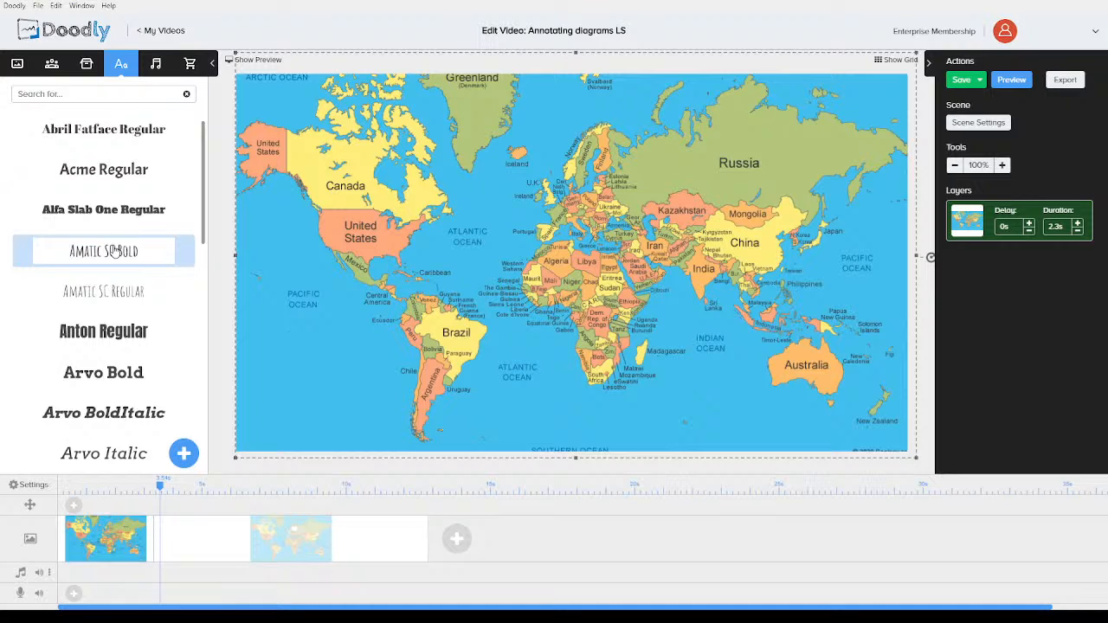
click(87, 63)
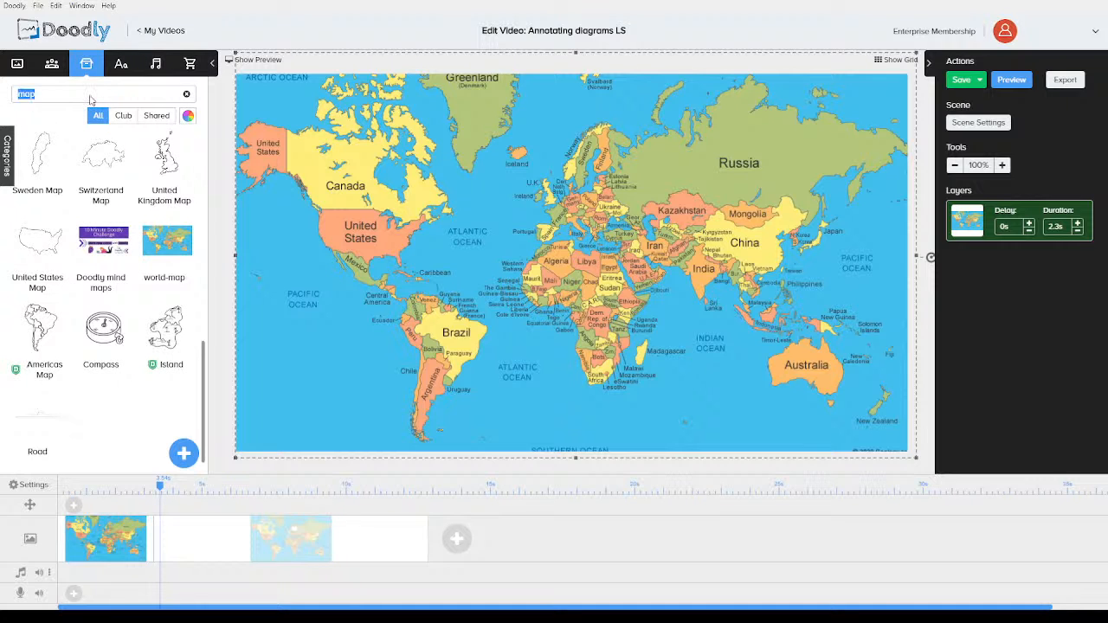
text(rectangle)
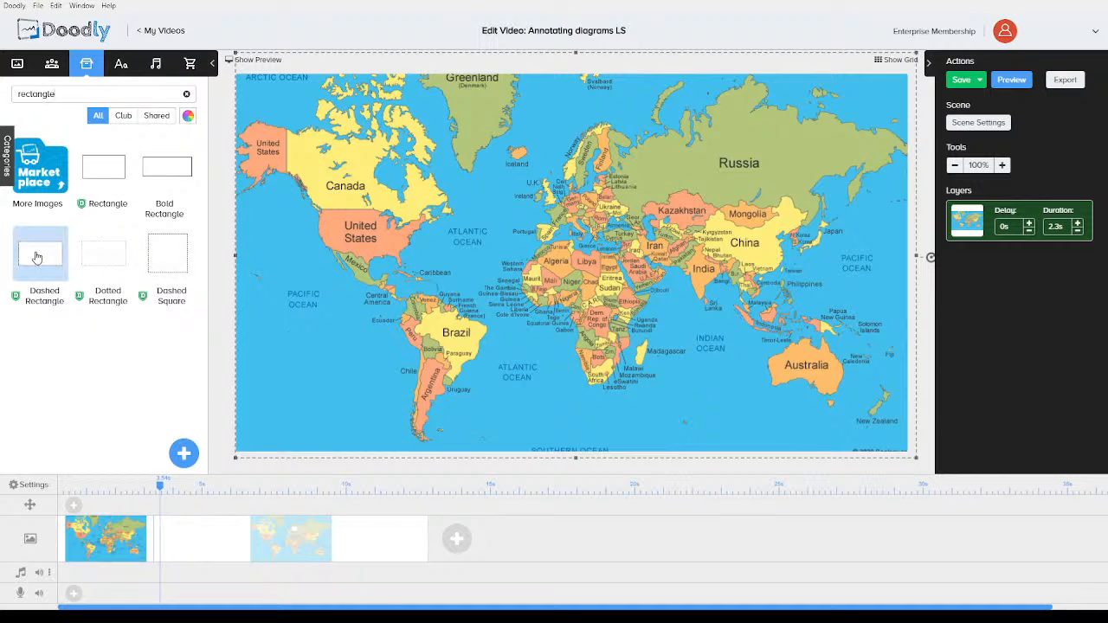
drag(504, 255, 505, 257)
click(522, 323)
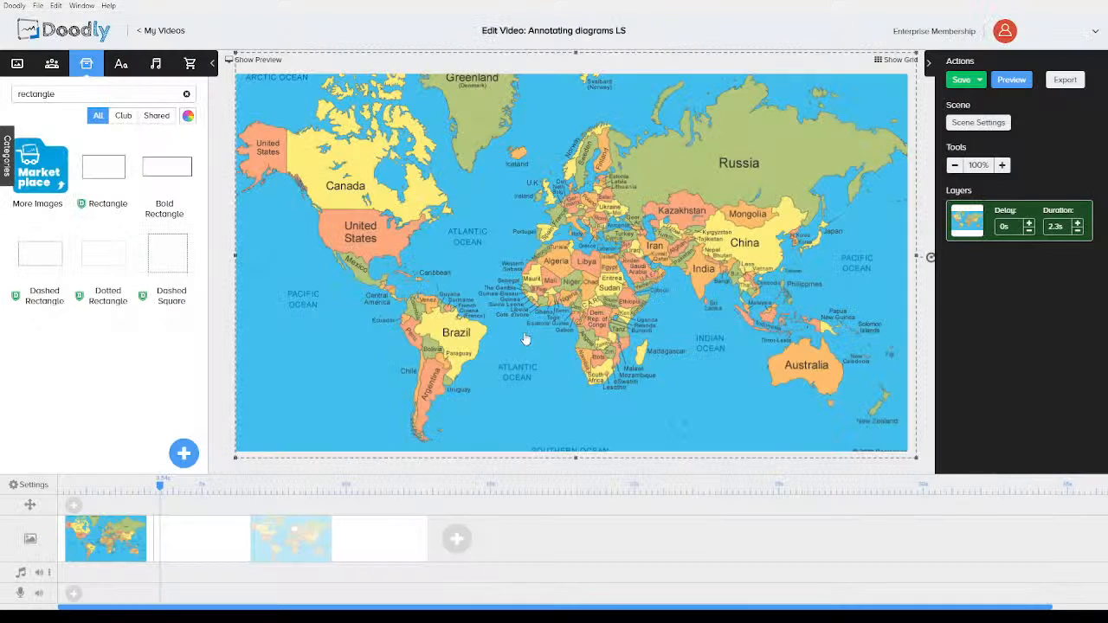
Shrink the dashed rectangle and place it over the Pacific Ocean, west of South America.
click(534, 290)
drag(521, 205, 590, 220)
drag(372, 154, 618, 287)
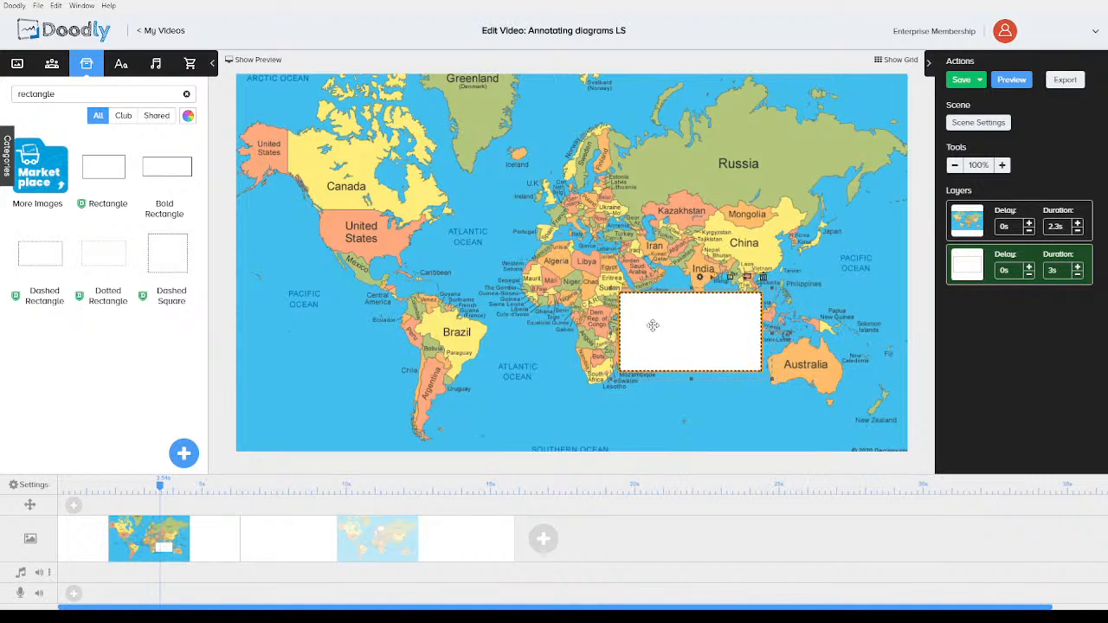
drag(652, 321, 315, 397)
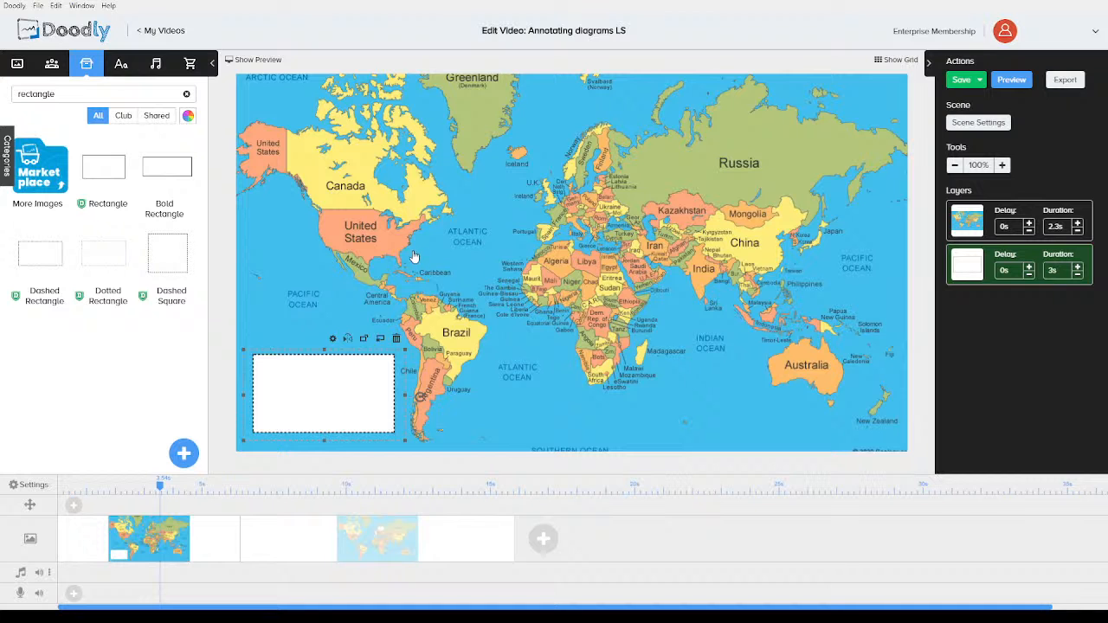
Add a text object in the Amatic SC Bold font to the map scene reading "Where food comes from".
click(121, 63)
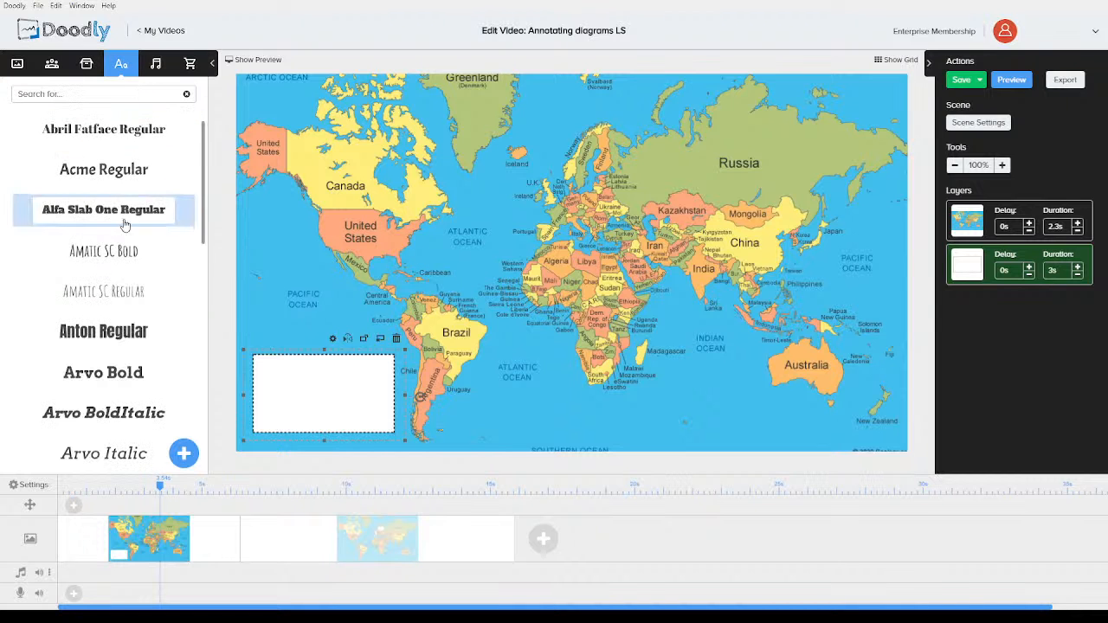
drag(386, 263, 387, 263)
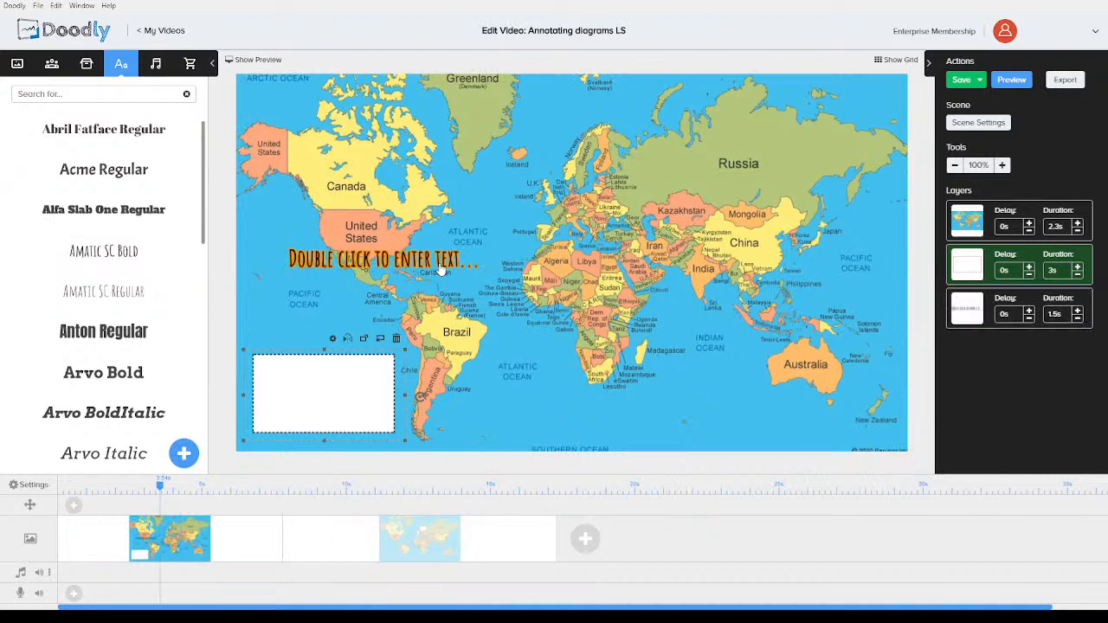
double_click(439, 263)
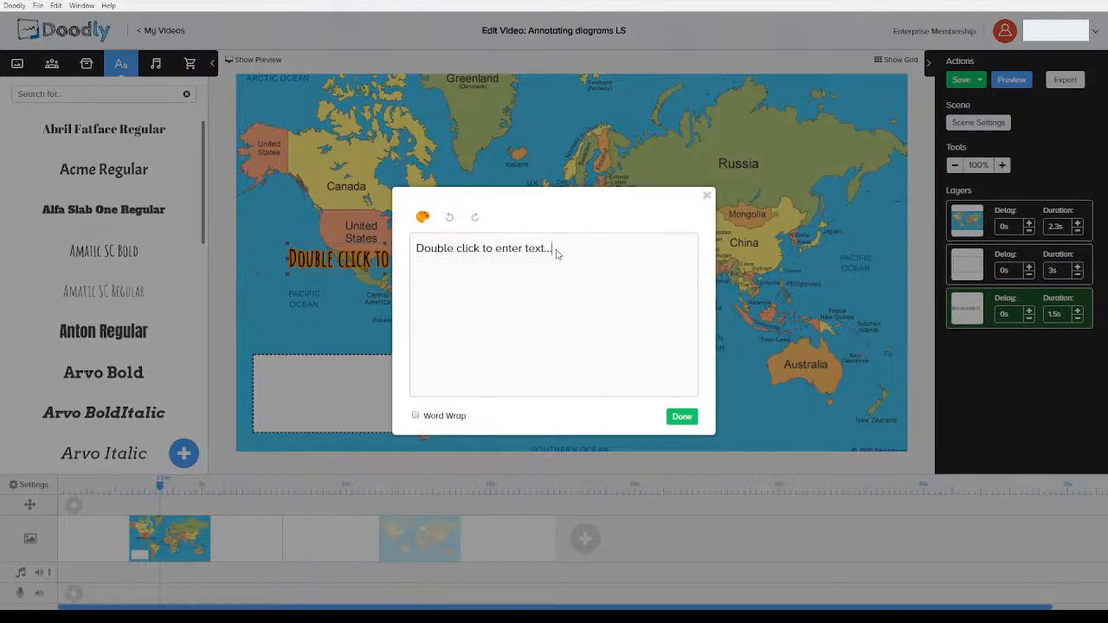
drag(557, 252, 368, 232)
text(Where )
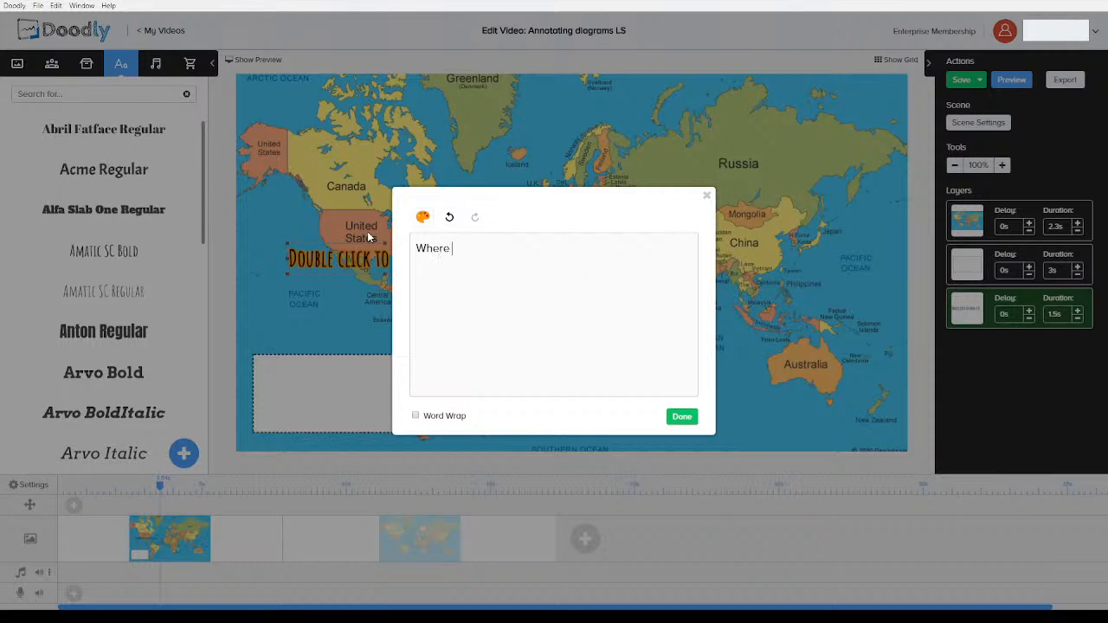
text(food comes from)
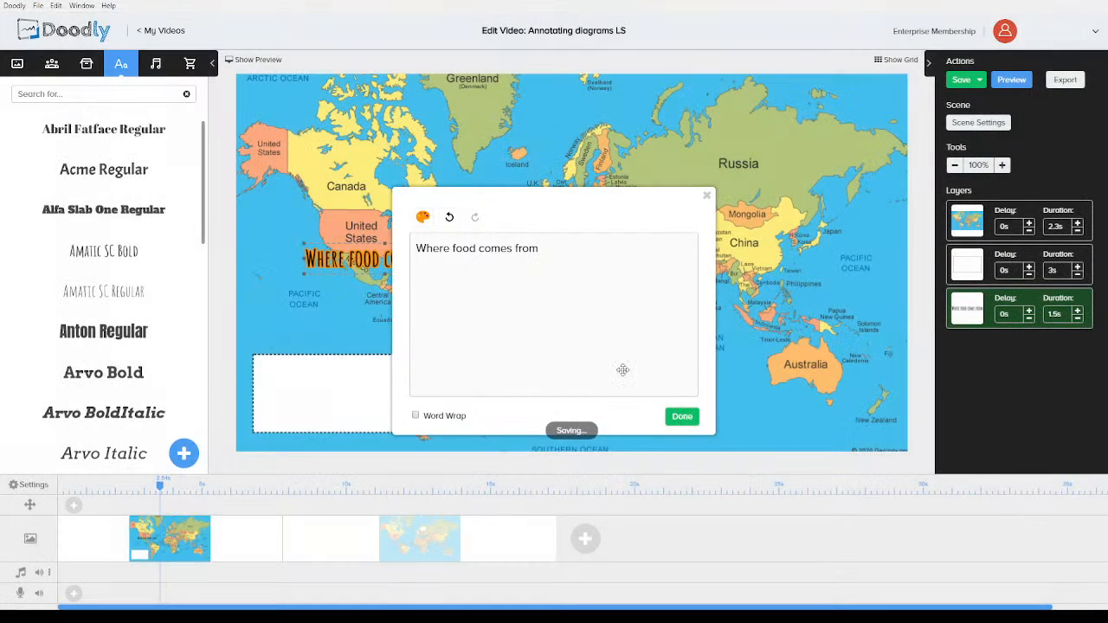
click(683, 418)
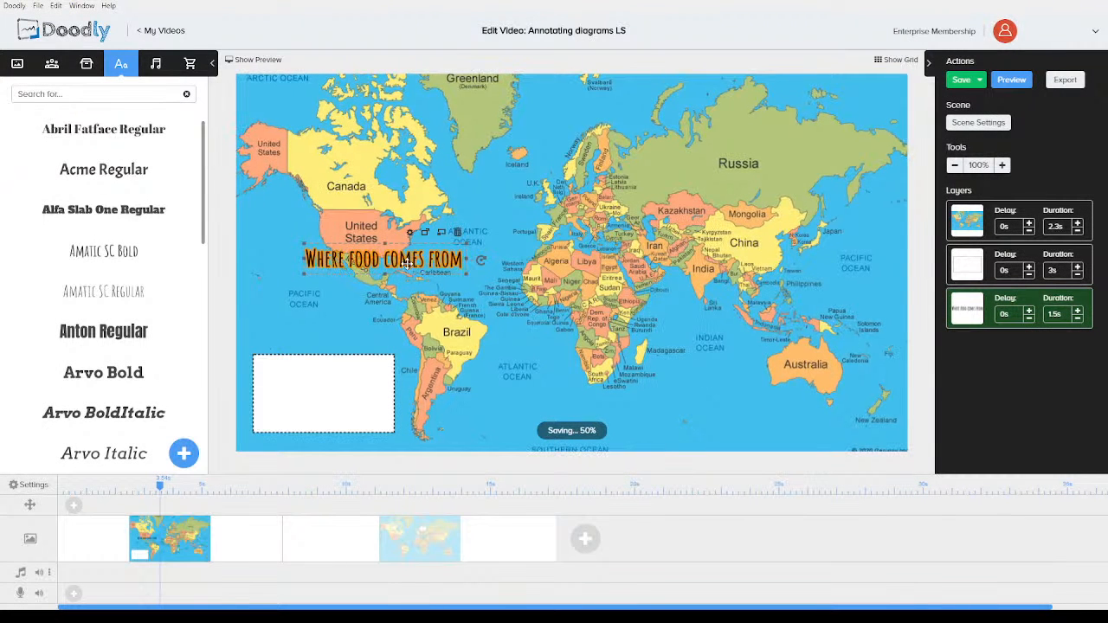
Move the title text onto the dashed rectangle and split it into two lines, "Where food" and "comes from".
drag(380, 379, 358, 395)
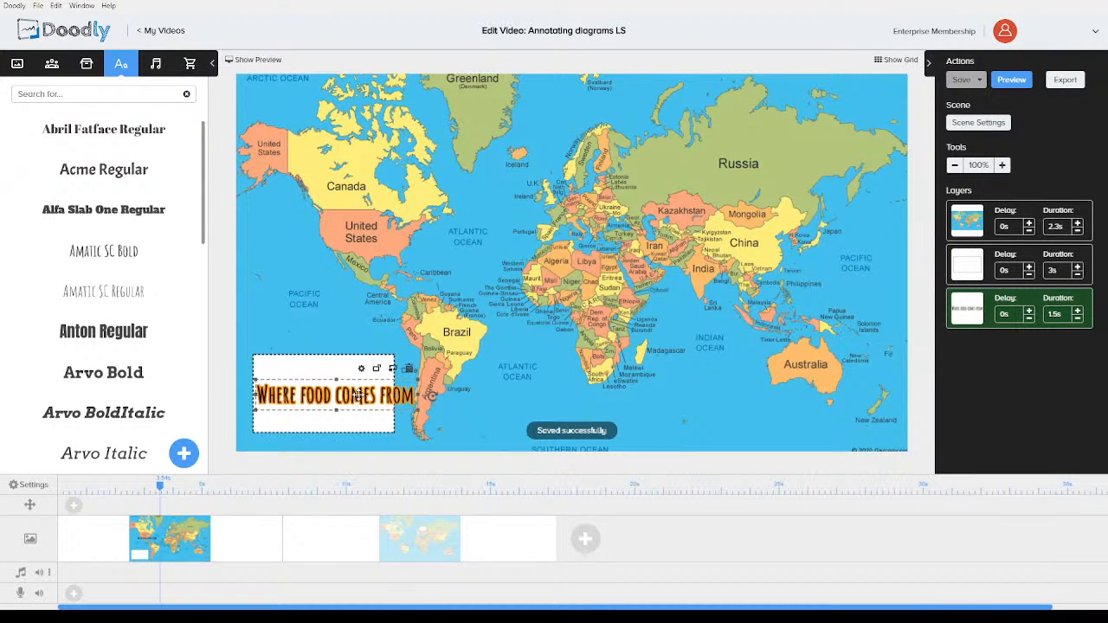
click(377, 369)
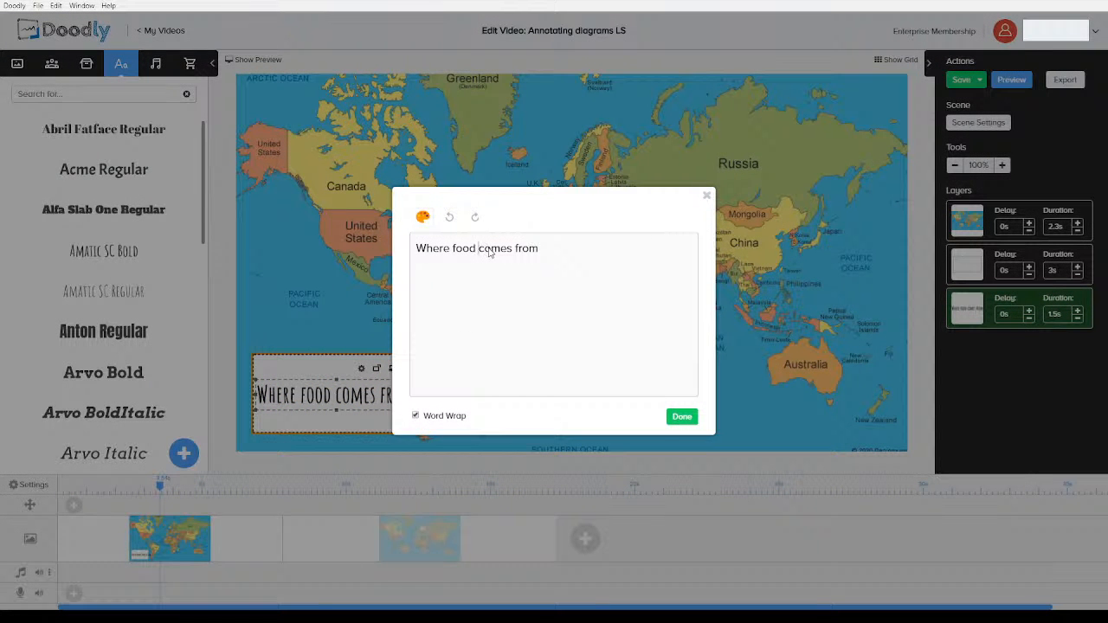
key(Return)
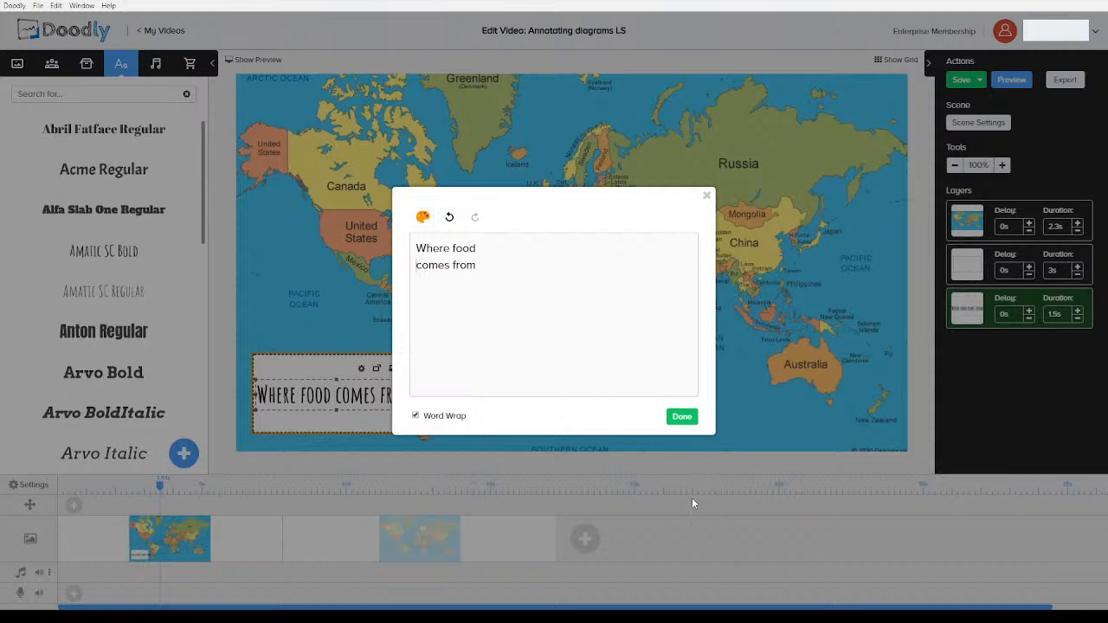
click(682, 416)
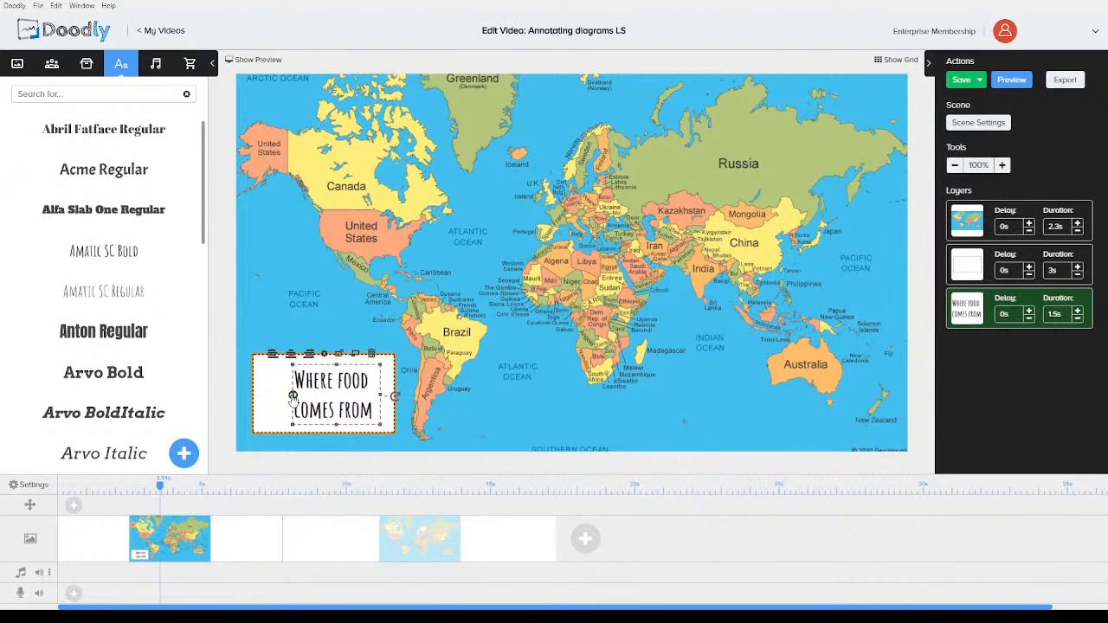
Enlarge the two-line title and align it with the dashed rectangle so the text fills the box.
drag(292, 397, 258, 397)
drag(383, 398, 394, 356)
click(336, 396)
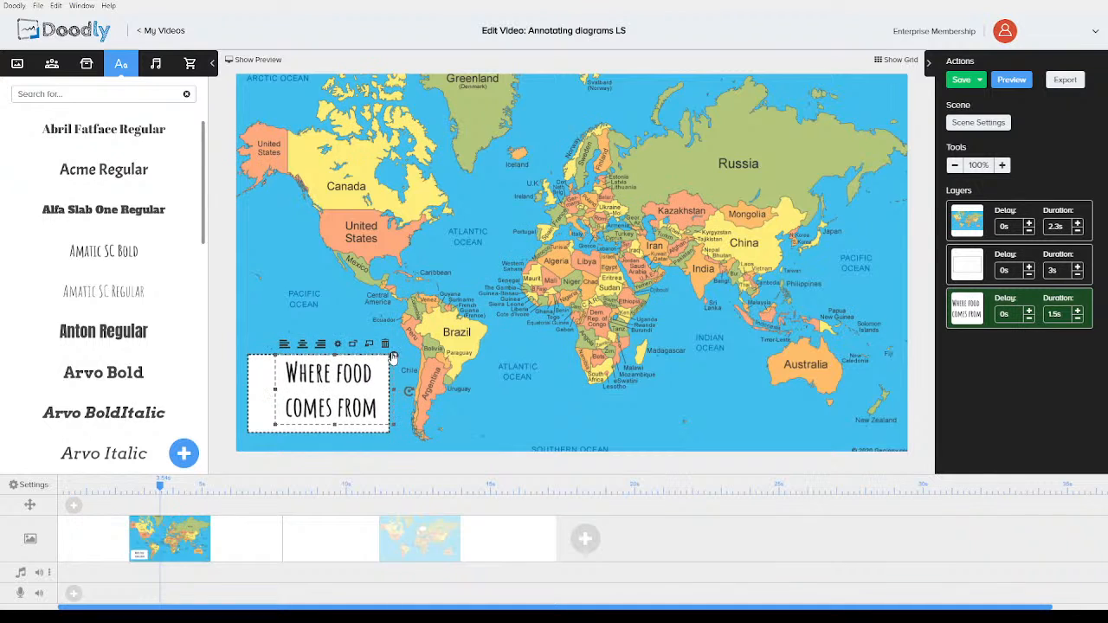
drag(275, 425, 263, 433)
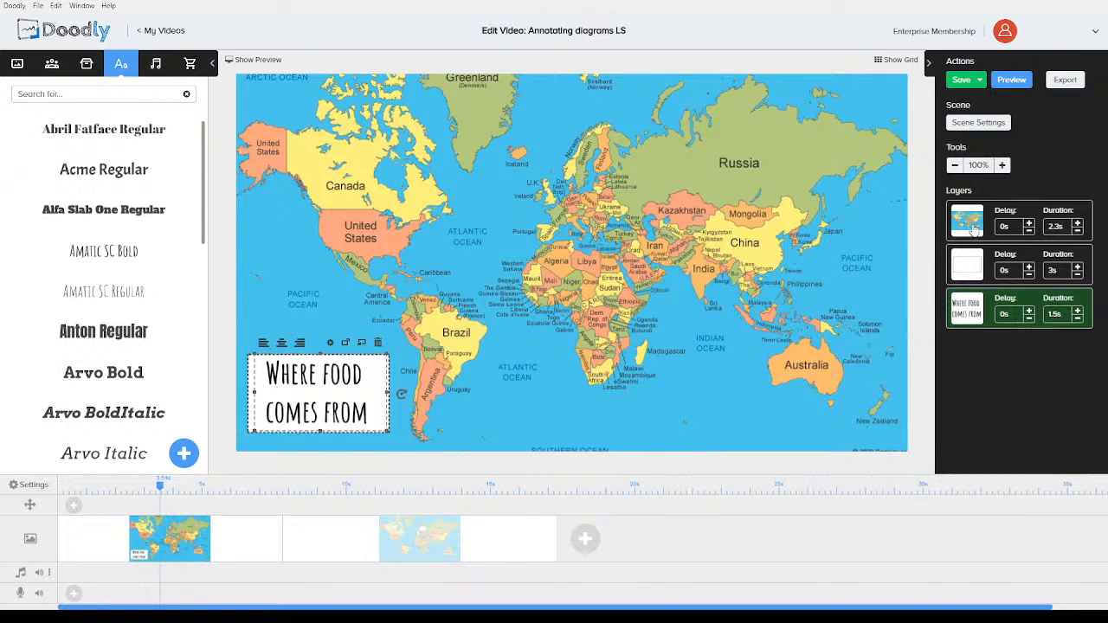
Set the opening scene's durations to 0 s for the map and 1 s for the dashed rectangle.
click(1067, 226)
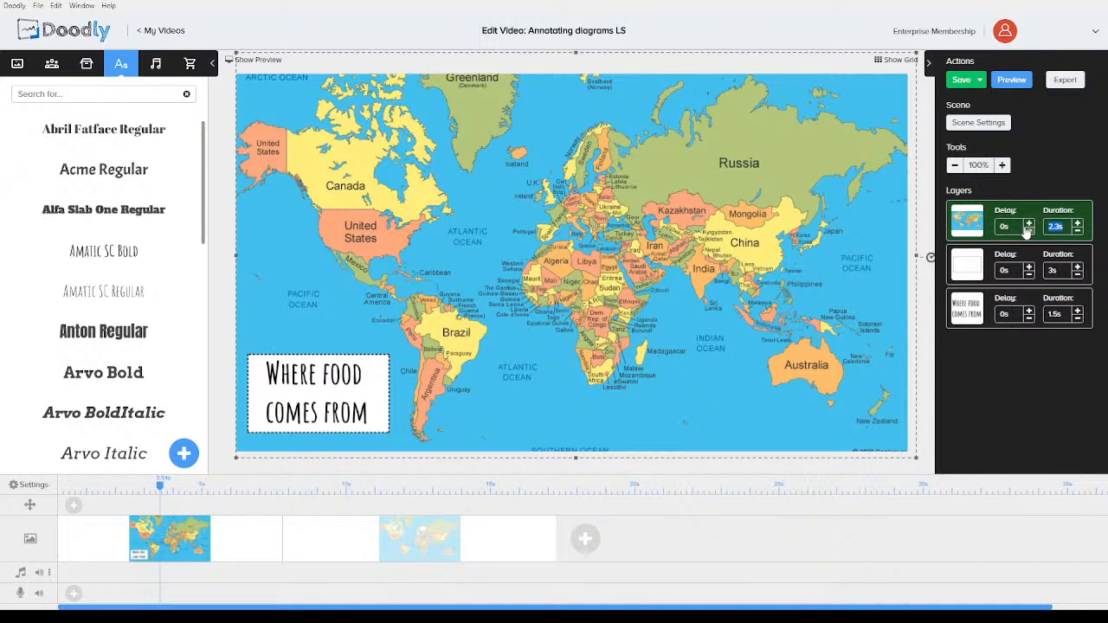
text(0)
key(Return)
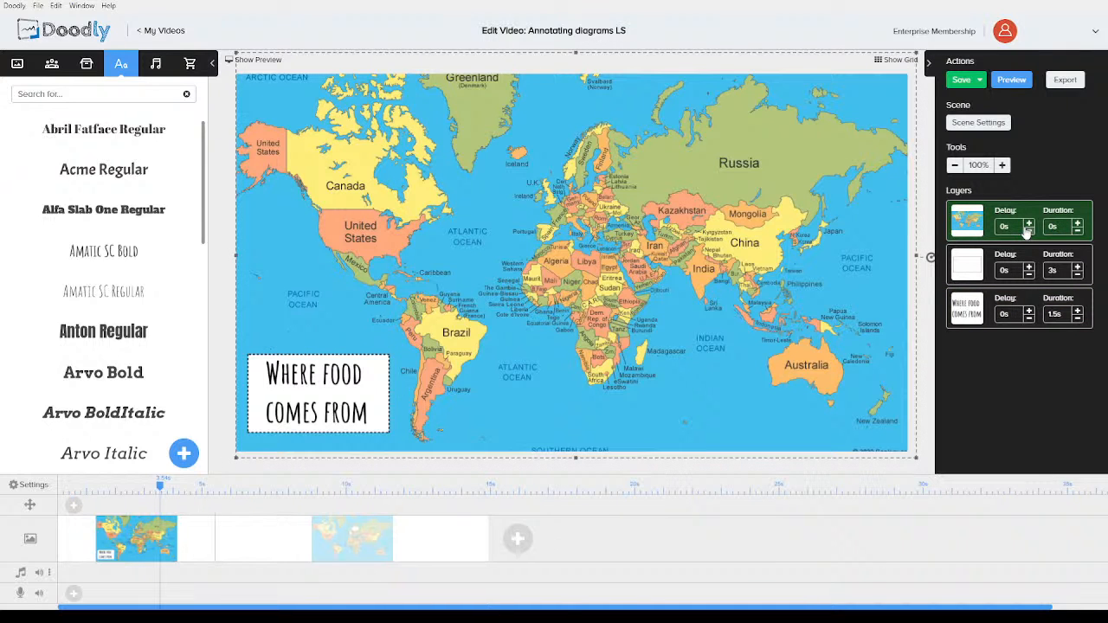
click(1077, 274)
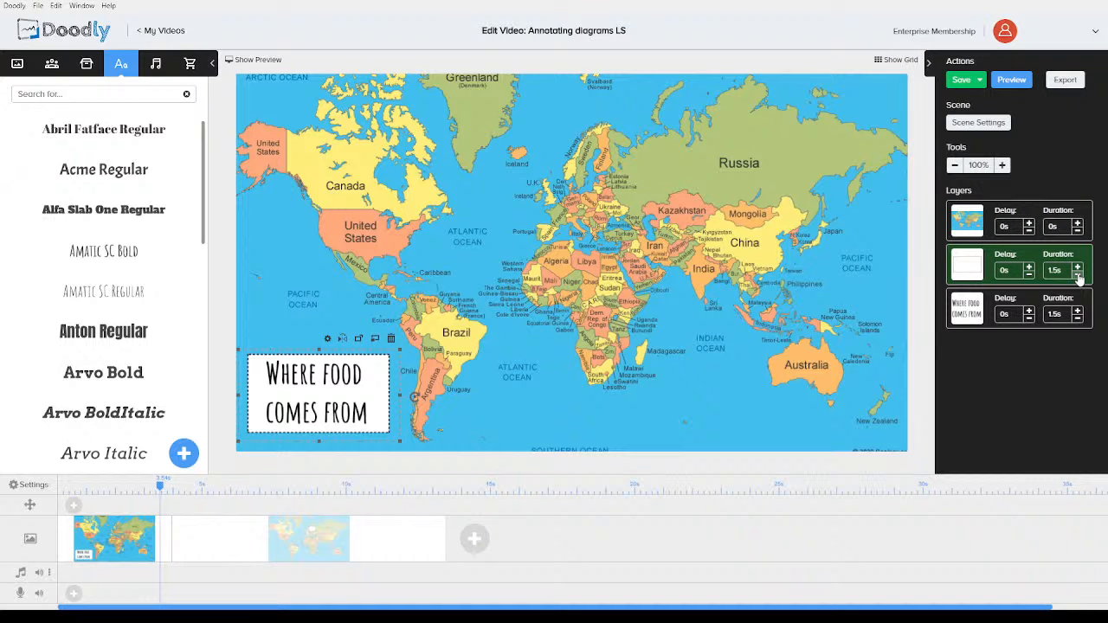
click(1078, 275)
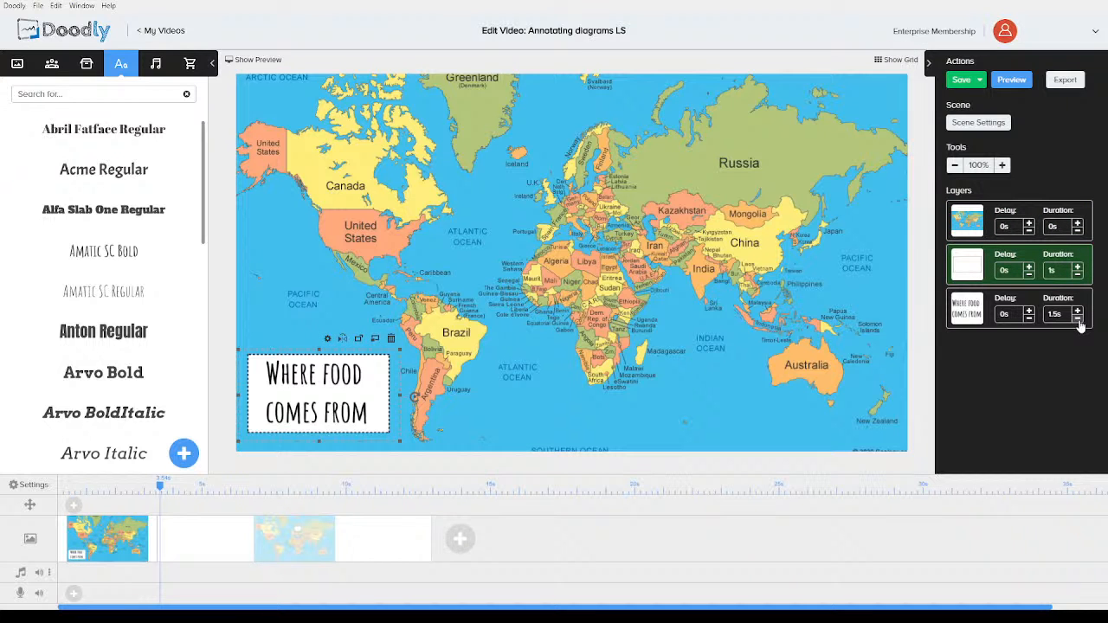
Increase the extra time at the end of the opening map scene in its scene settings.
click(979, 122)
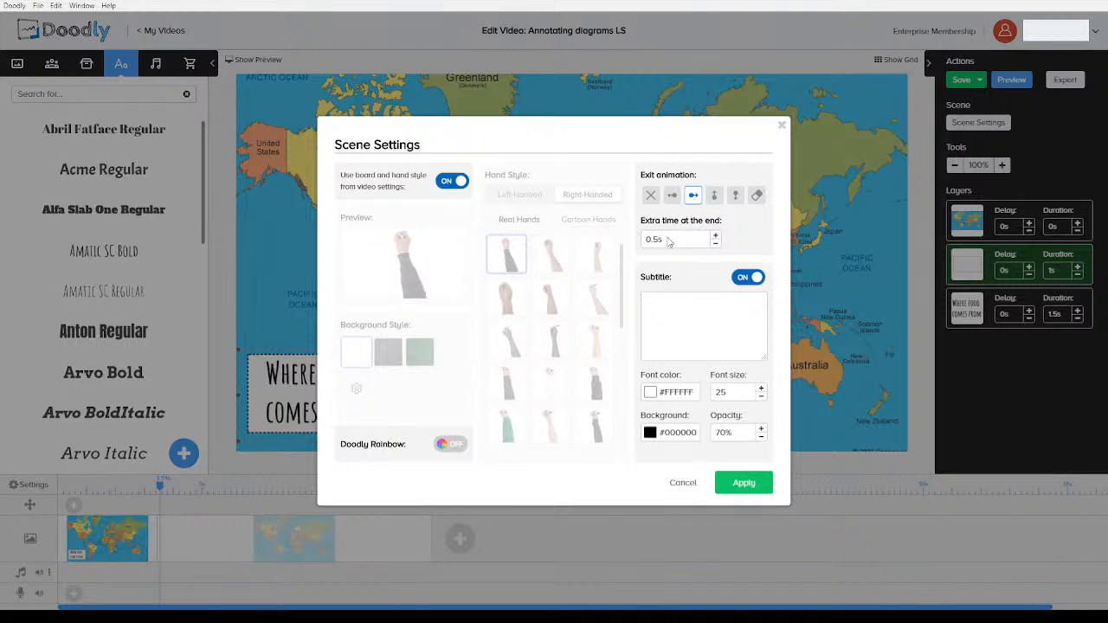
drag(680, 242, 620, 230)
click(729, 487)
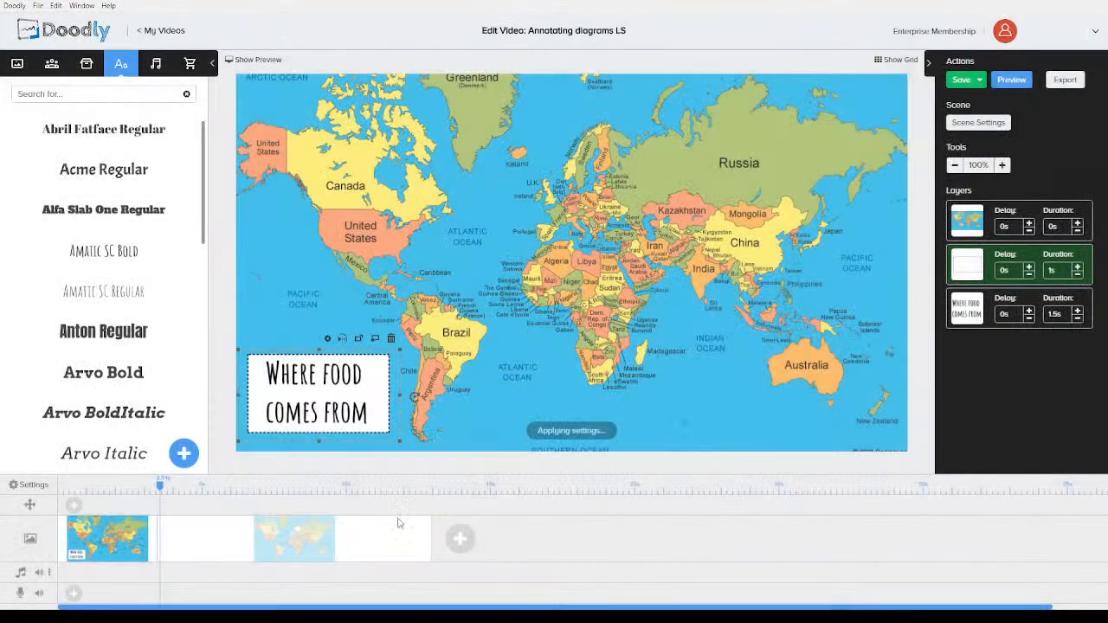
Add a pan and zoom effect near the start of the annotated map scene, with its Start frame enlarged.
click(256, 557)
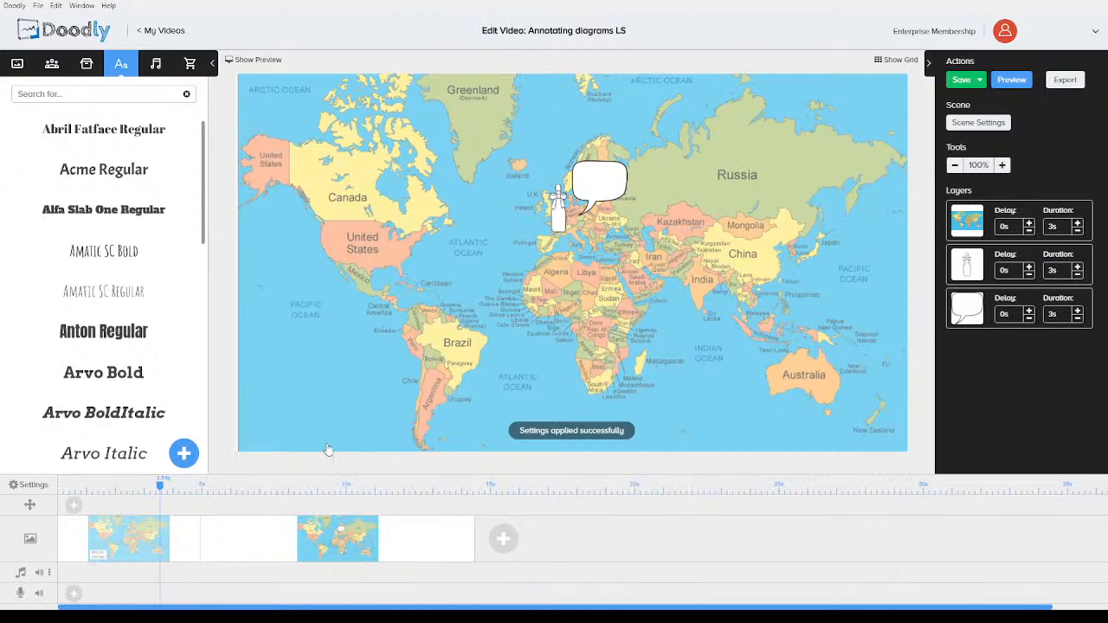
click(327, 358)
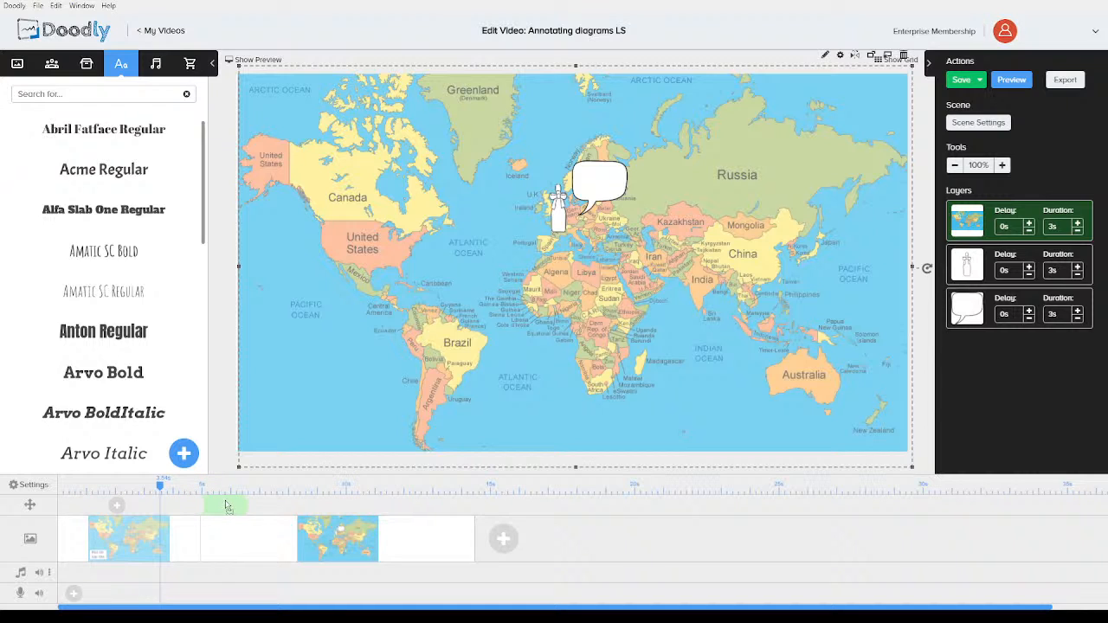
click(231, 506)
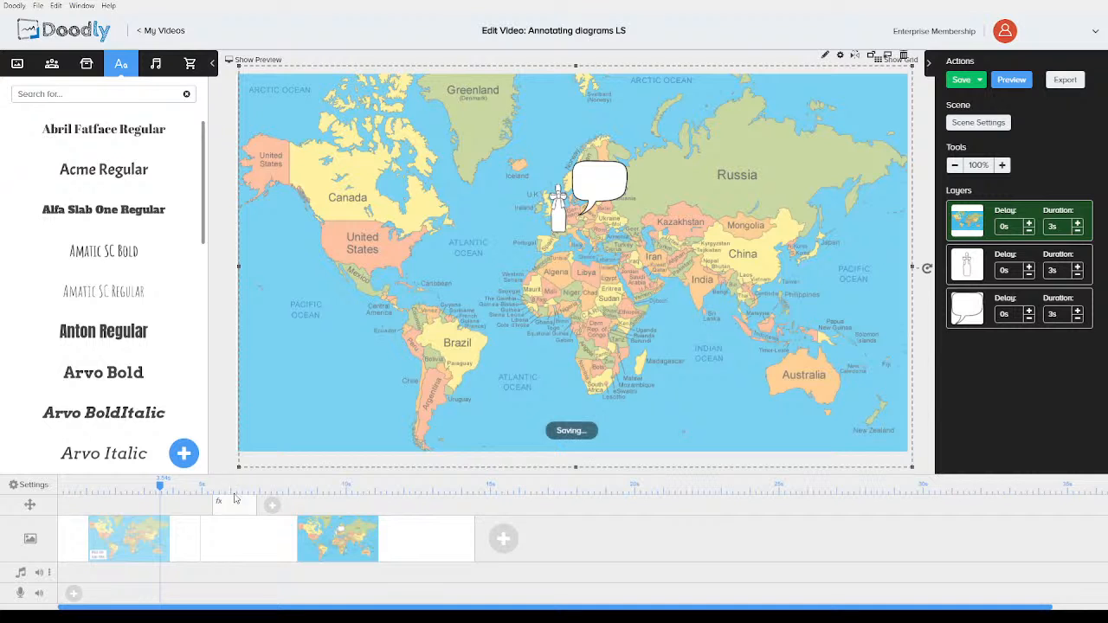
click(234, 506)
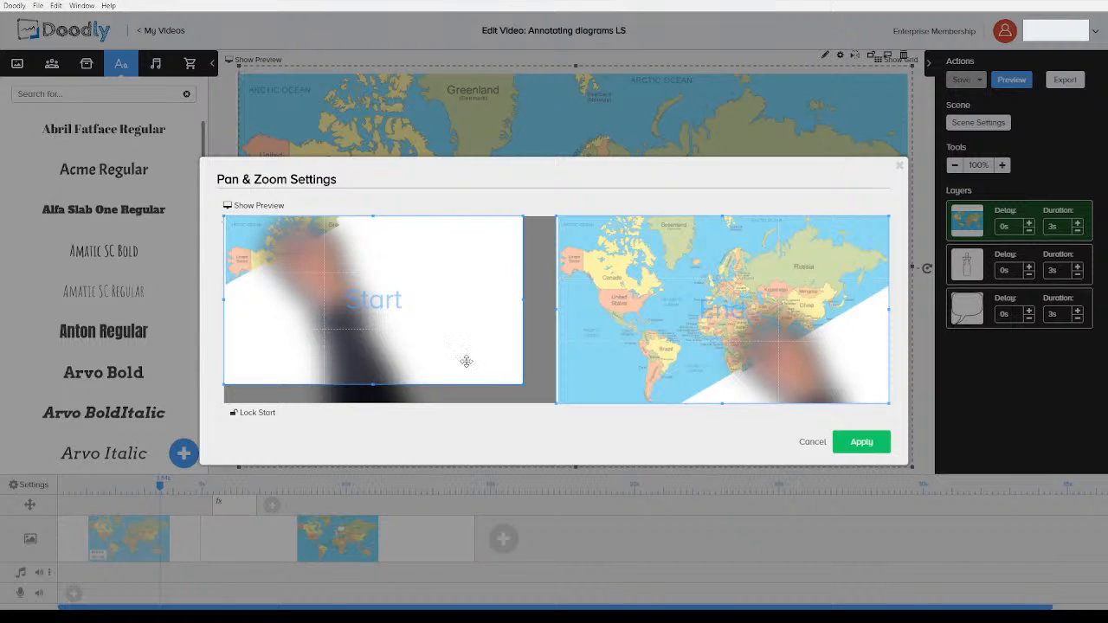
drag(523, 383, 606, 369)
click(570, 395)
click(861, 448)
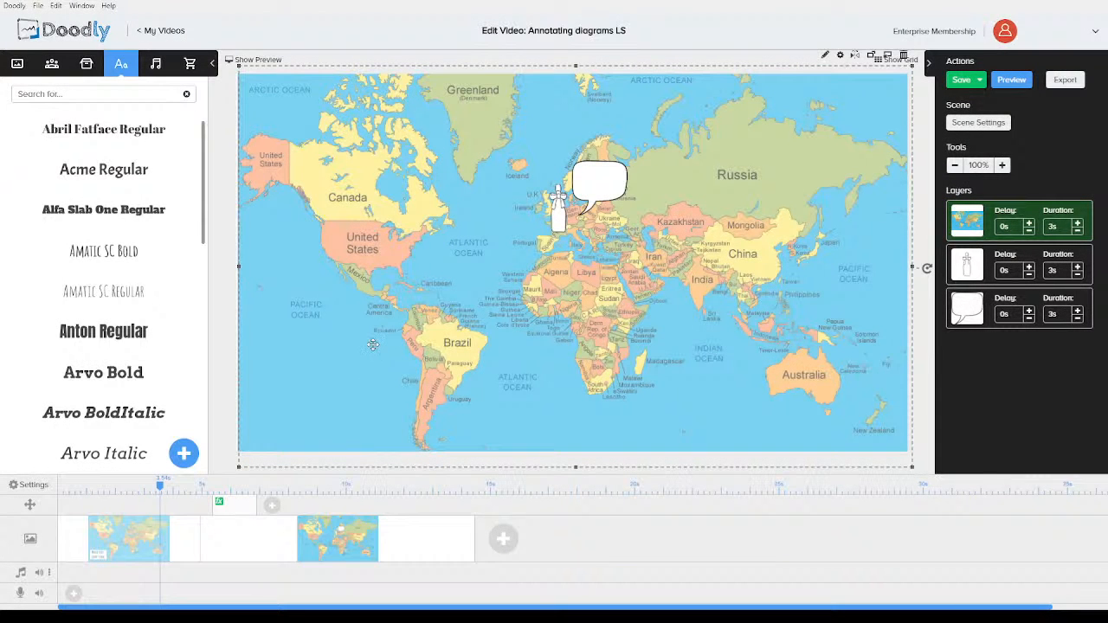
Set the annotated scene's durations to 0 s for the map and 1.5 s each for the bottle and speech bubble.
click(1078, 232)
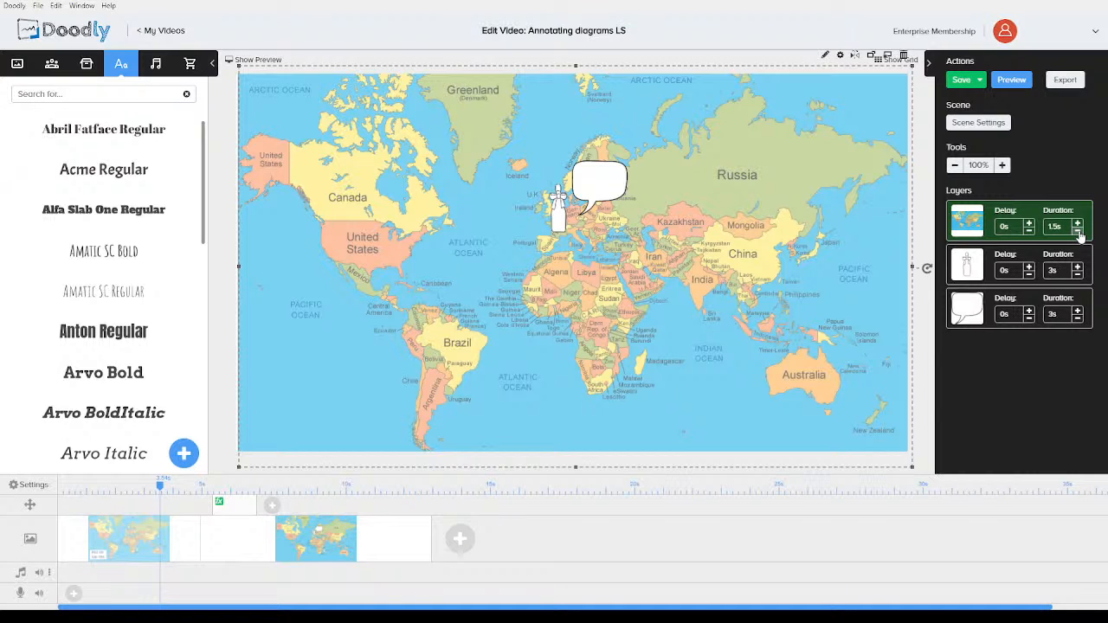
click(1078, 232)
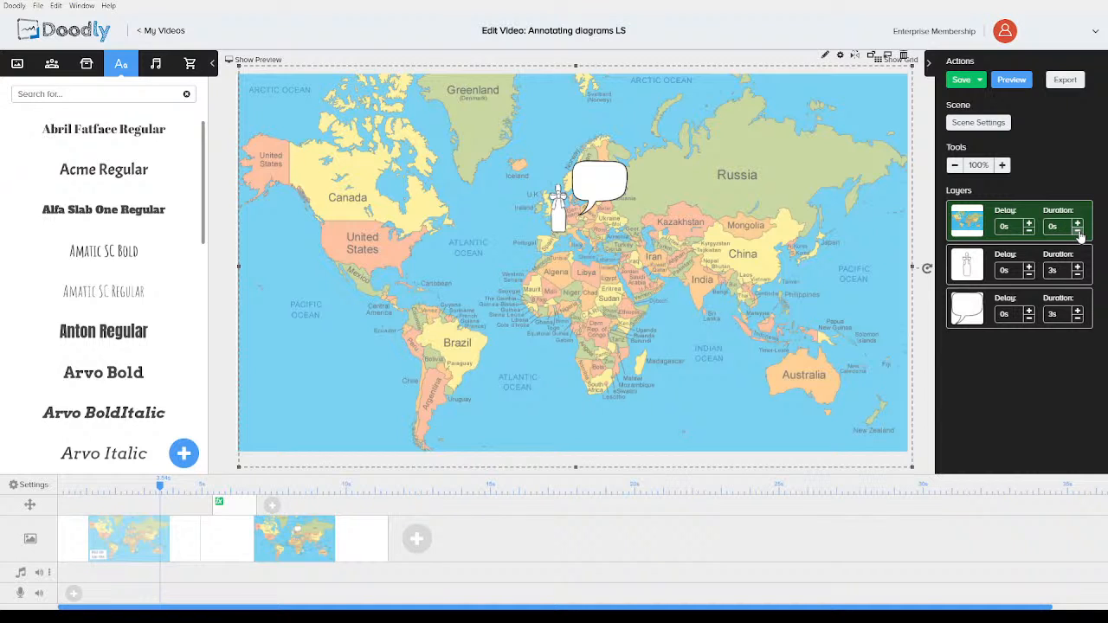
click(1079, 276)
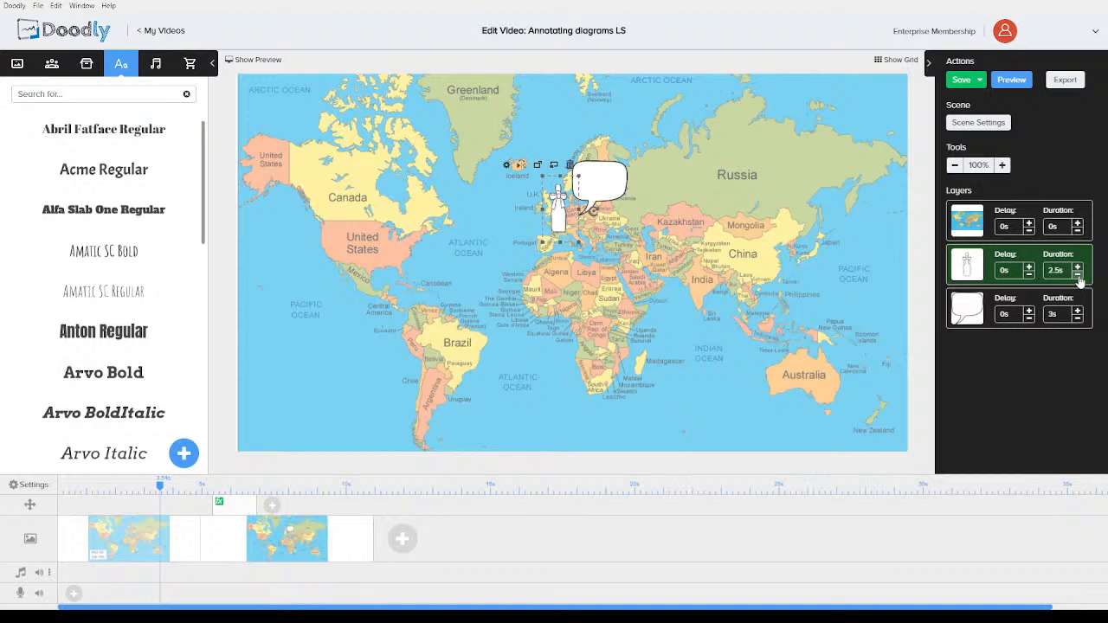
click(1078, 276)
click(1078, 276)
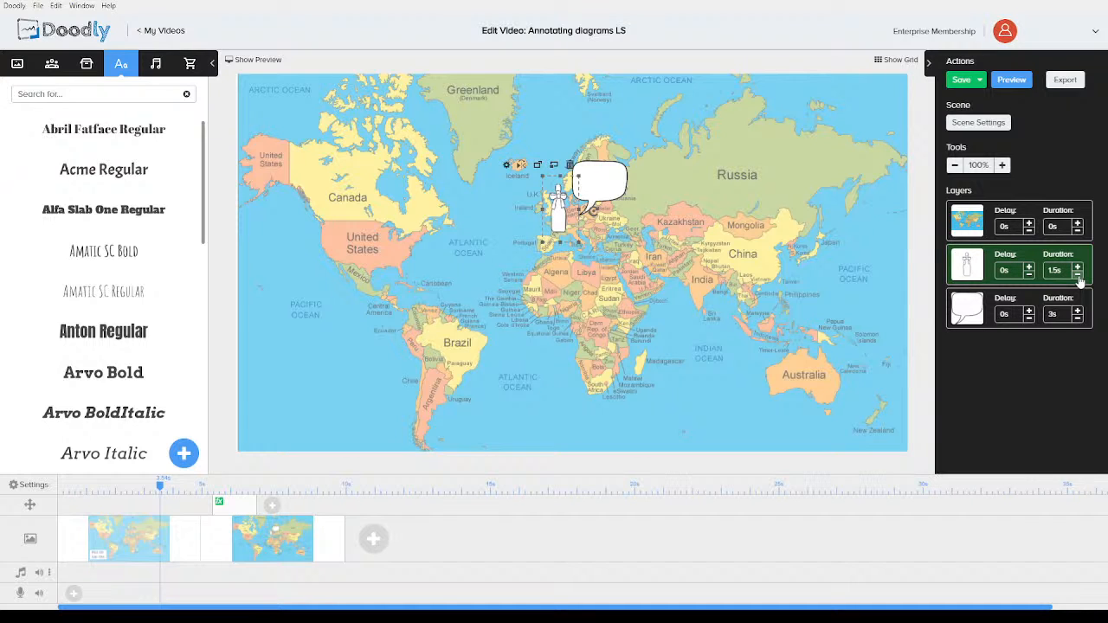
click(1078, 318)
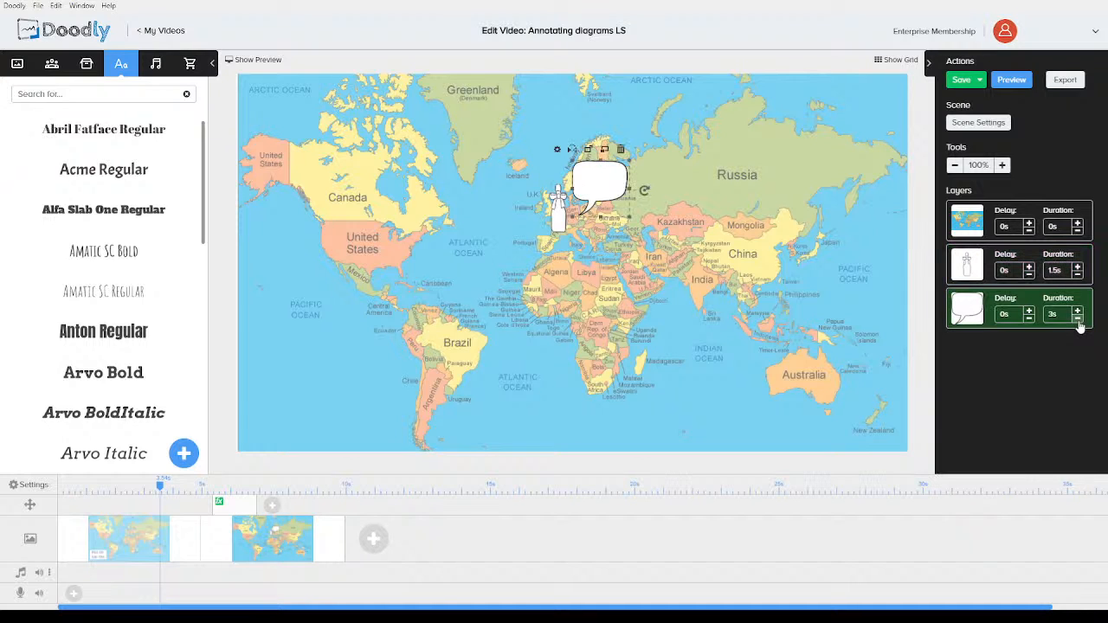
click(1078, 319)
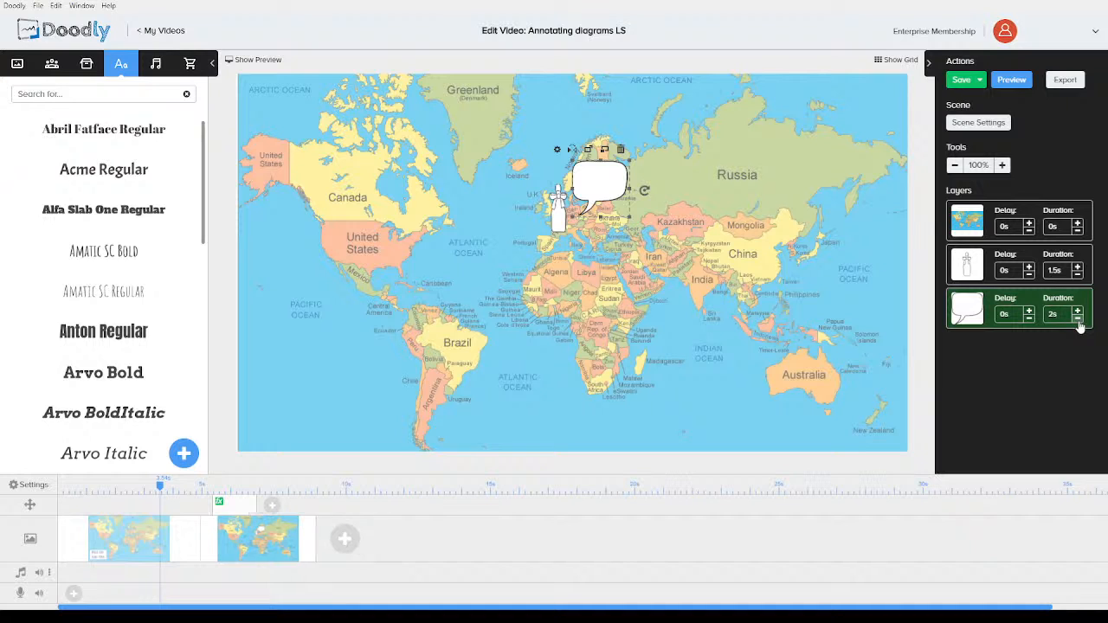
click(1078, 319)
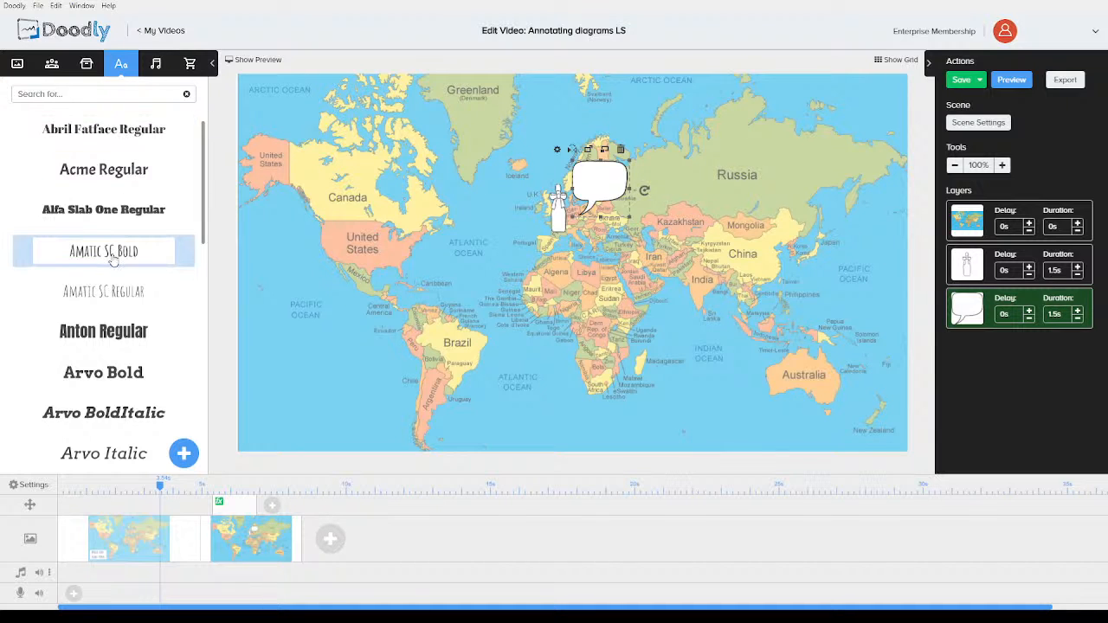
Add a text object in the Amatic SC Bold font to the annotated map scene reading "Champange".
drag(114, 254, 421, 280)
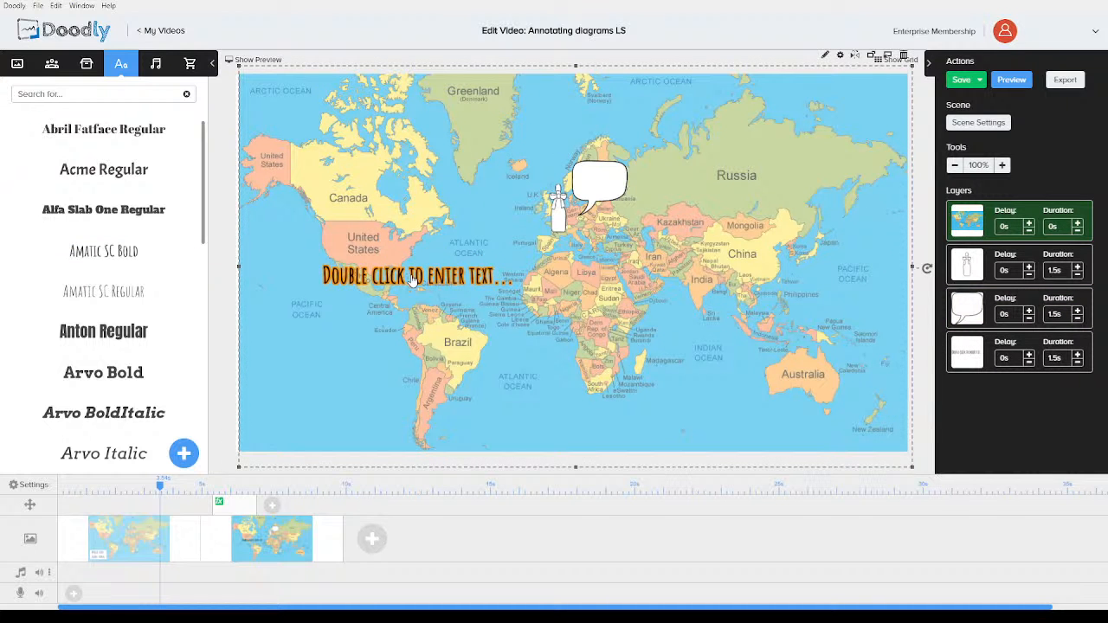
double_click(413, 277)
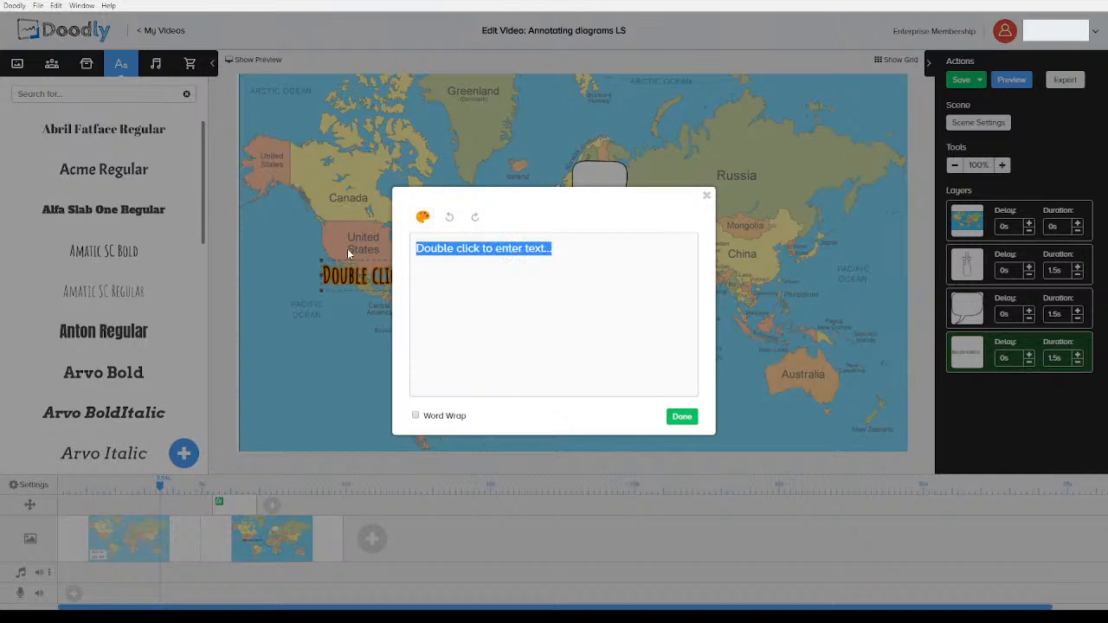
text(Wins)
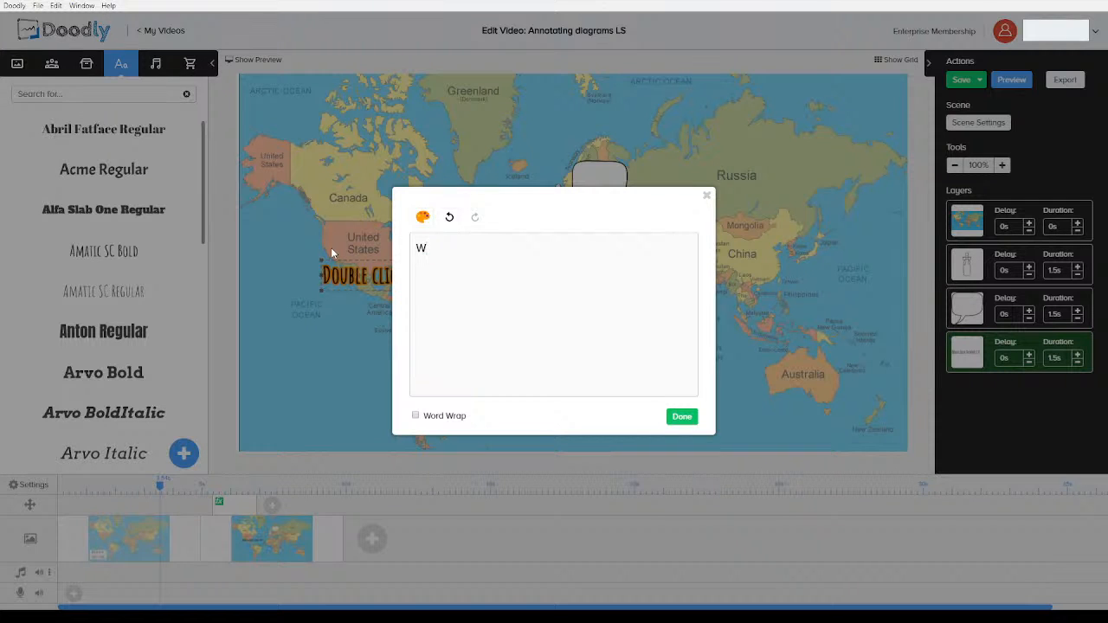
key(BackSpace)
key(BackSpace)
text(e i)
key(BackSpace)
key(BackSpace)
key(BackSpace)
key(BackSpace)
key(BackSpace)
key(BackSpace)
text(Champange)
click(692, 421)
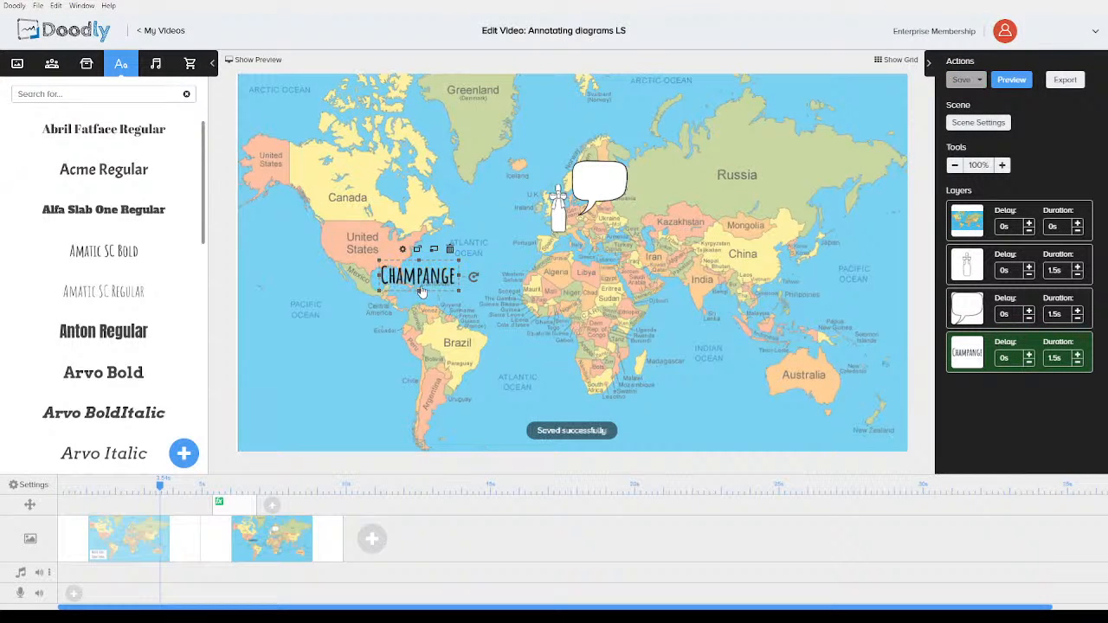
Place the "Champange" text in the speech bubble, enlarging the bubble to fit and repositioning it beside the bottle.
drag(414, 277, 611, 184)
click(577, 218)
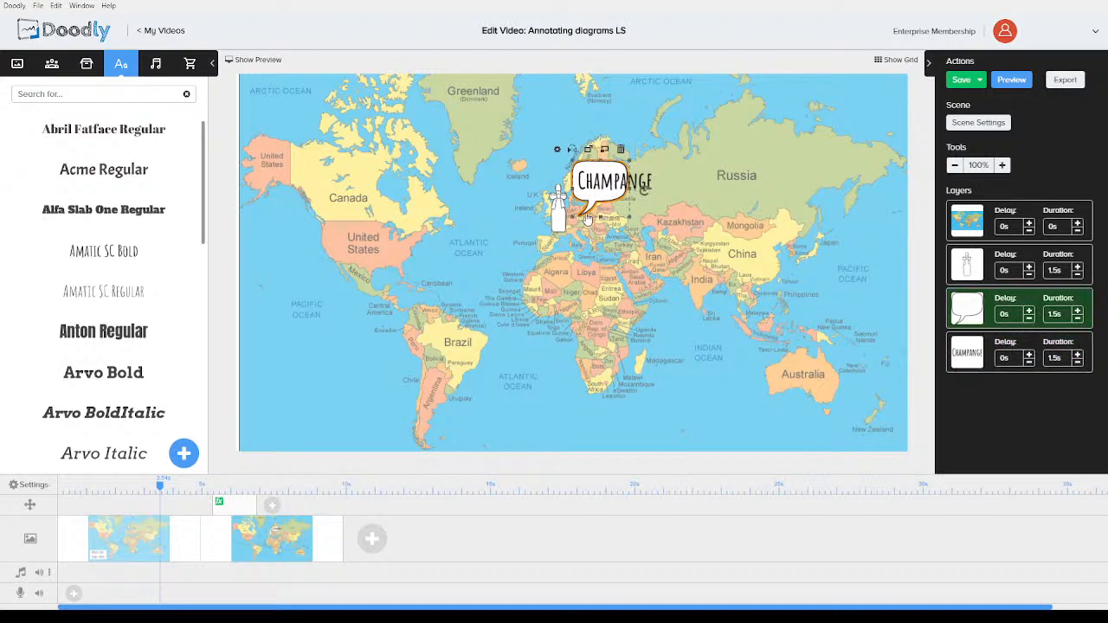
drag(626, 216, 656, 245)
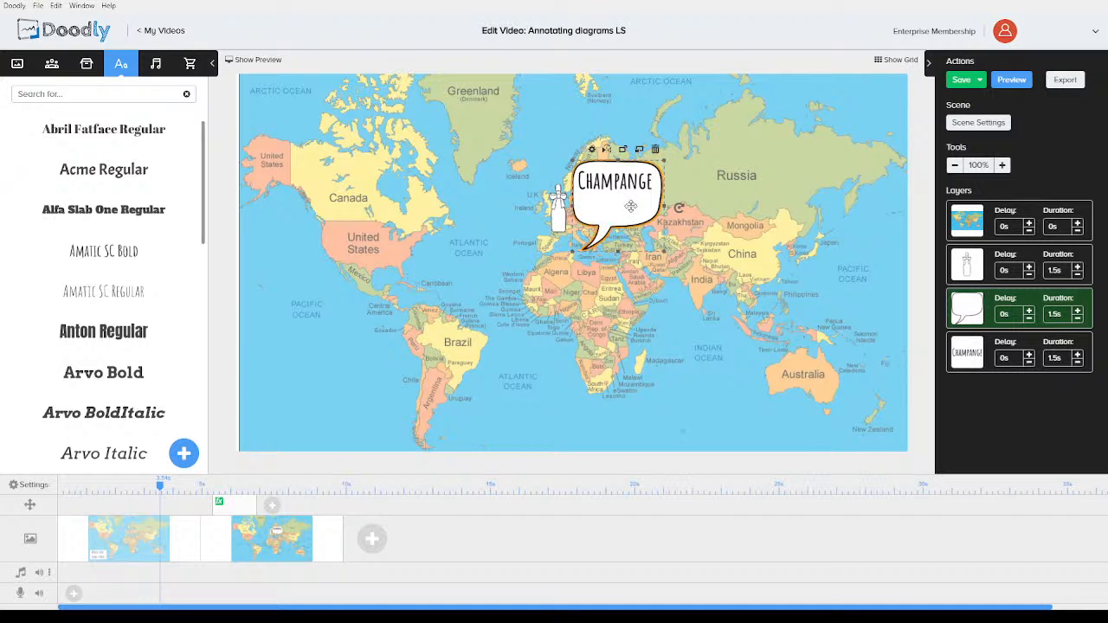
drag(632, 205, 620, 180)
click(617, 175)
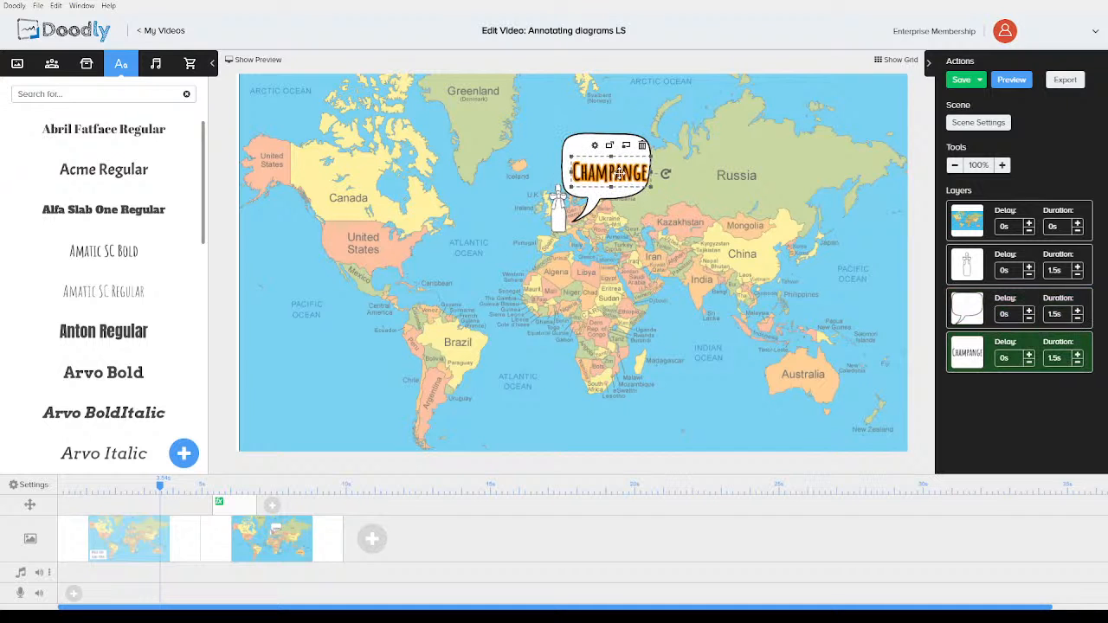
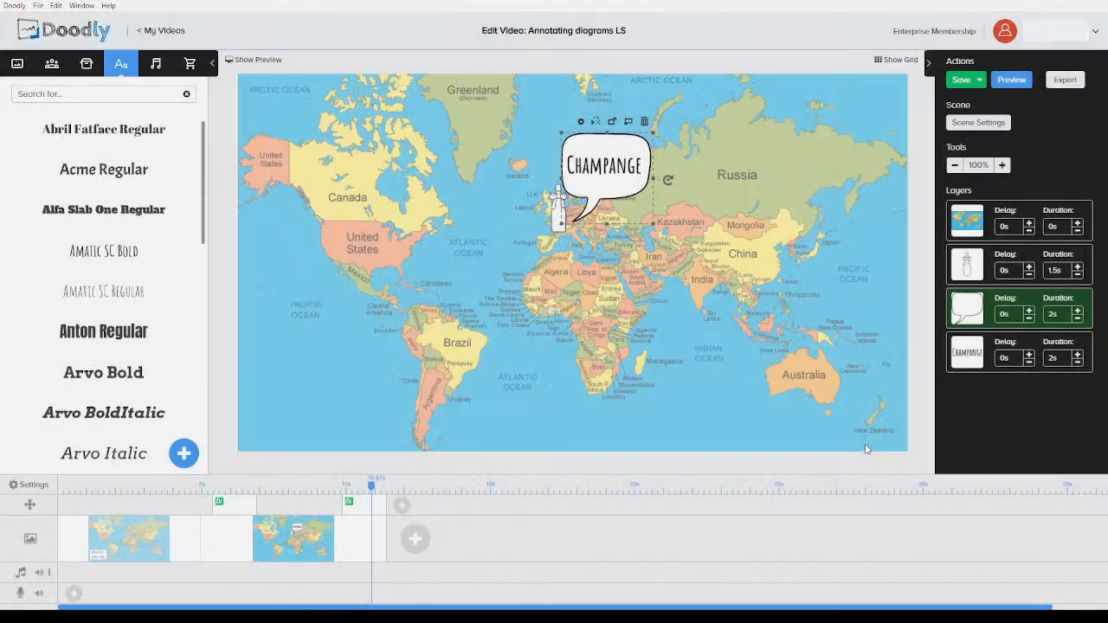
Play the preview of the annotated map scene from about 5 s on the timeline.
click(207, 490)
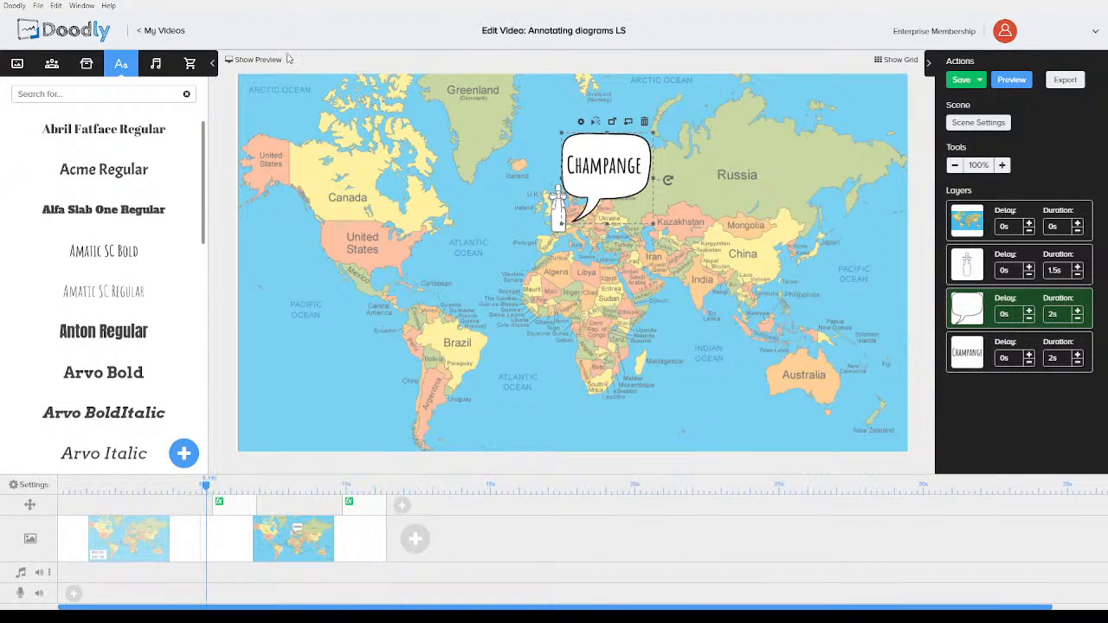
click(249, 61)
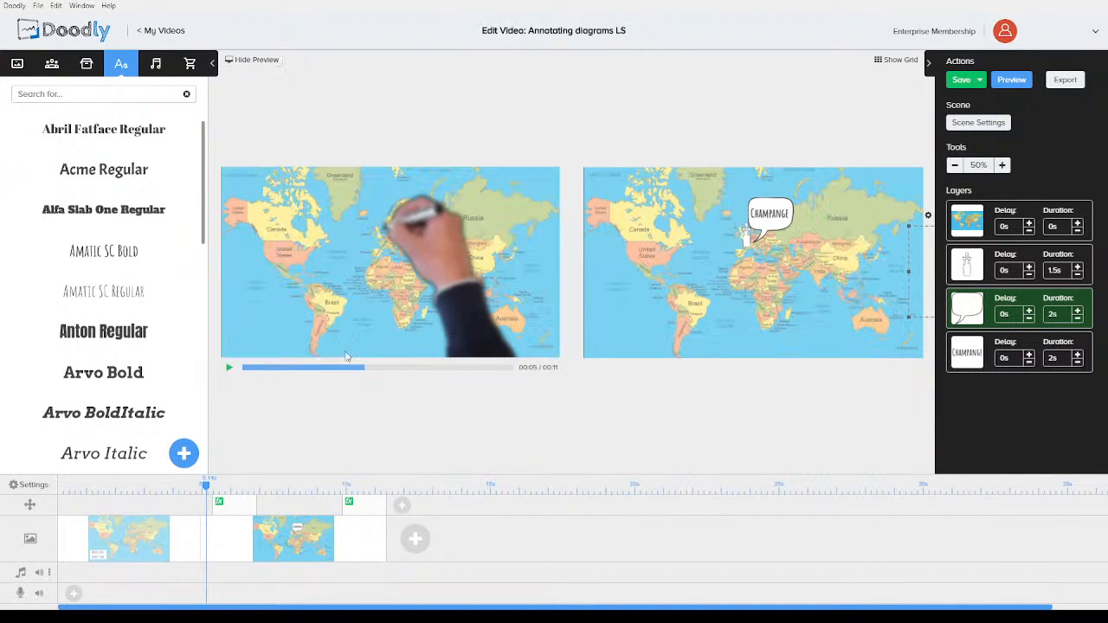
click(230, 370)
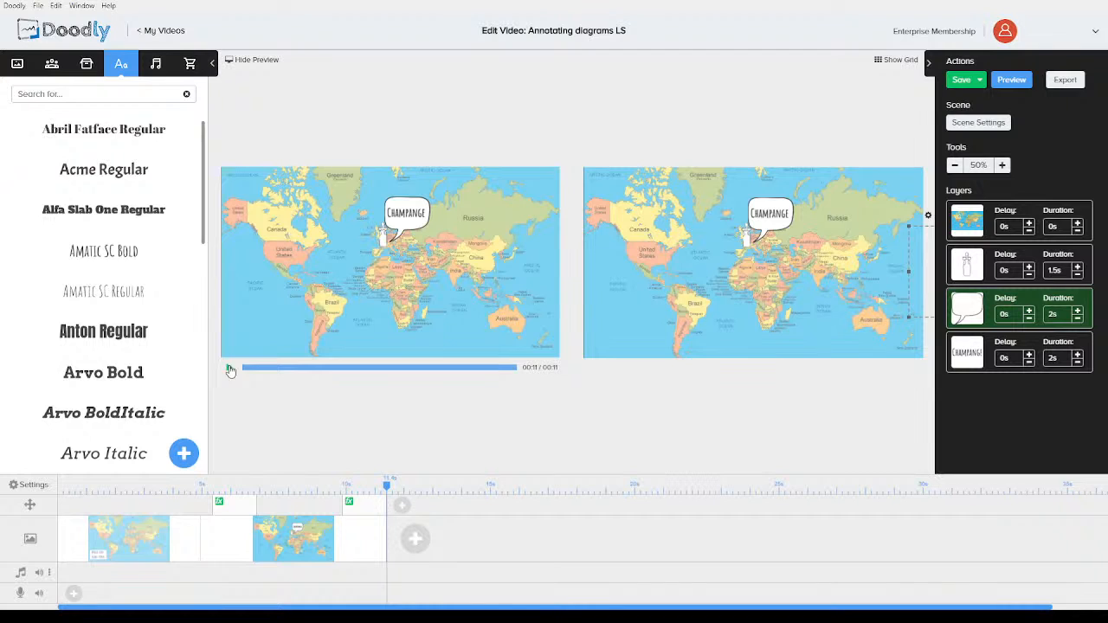
Shorten the champagne scene's pan-and-zoom effect to start at about 11 s on the timeline, previewing the end of the scene.
drag(343, 508, 364, 506)
click(337, 487)
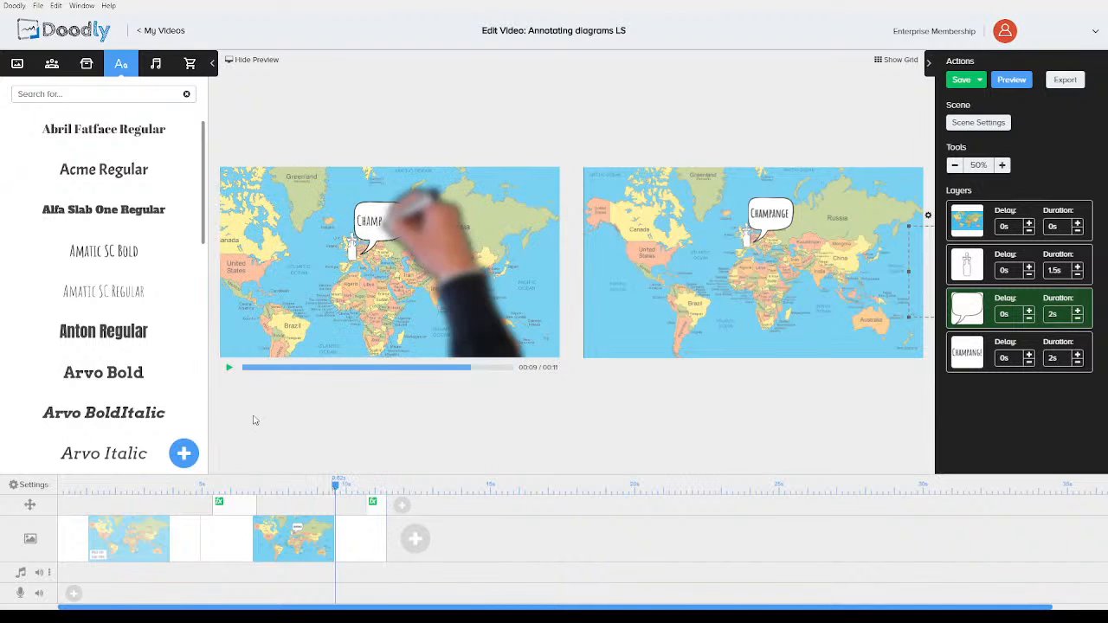
click(229, 370)
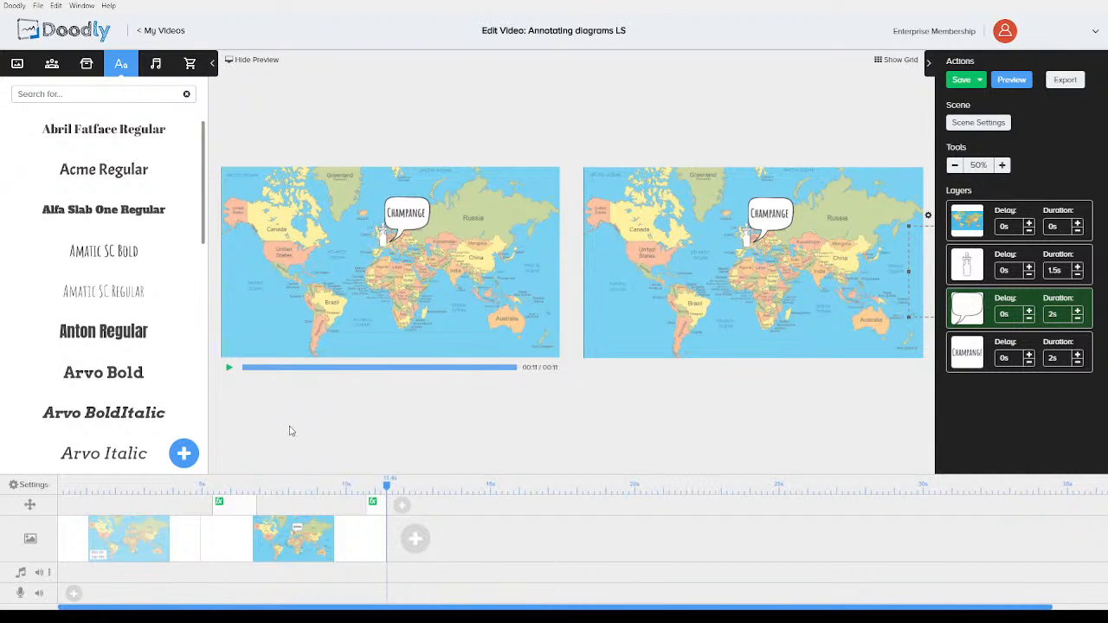
mouse_move(366, 508)
drag(366, 509, 380, 509)
click(362, 488)
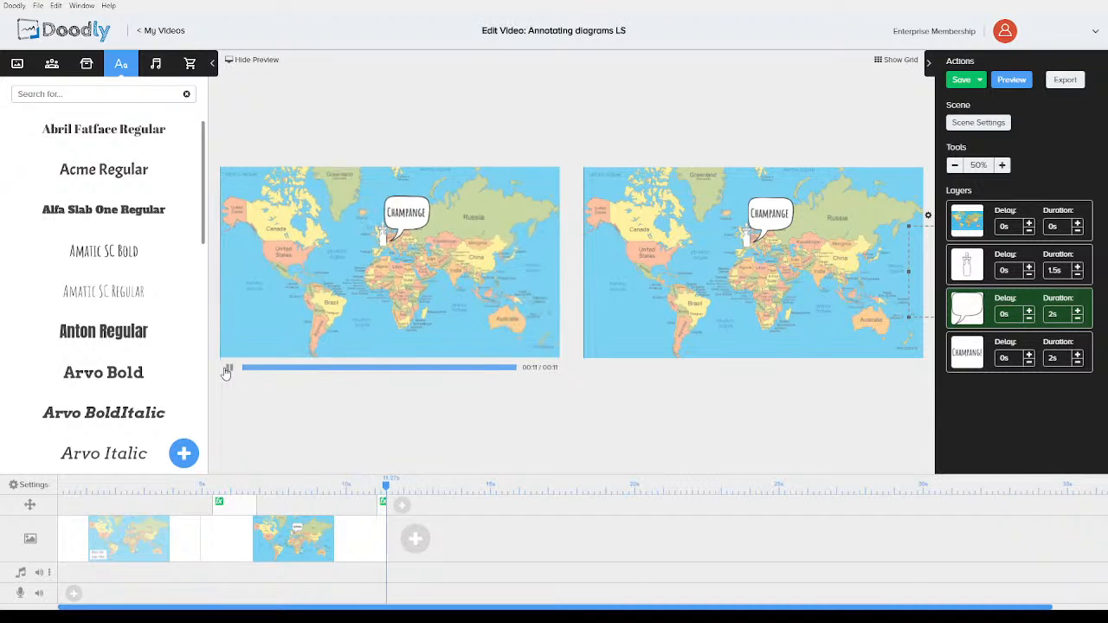
Add a new empty scene after the champagne scene and hide the video preview.
click(415, 539)
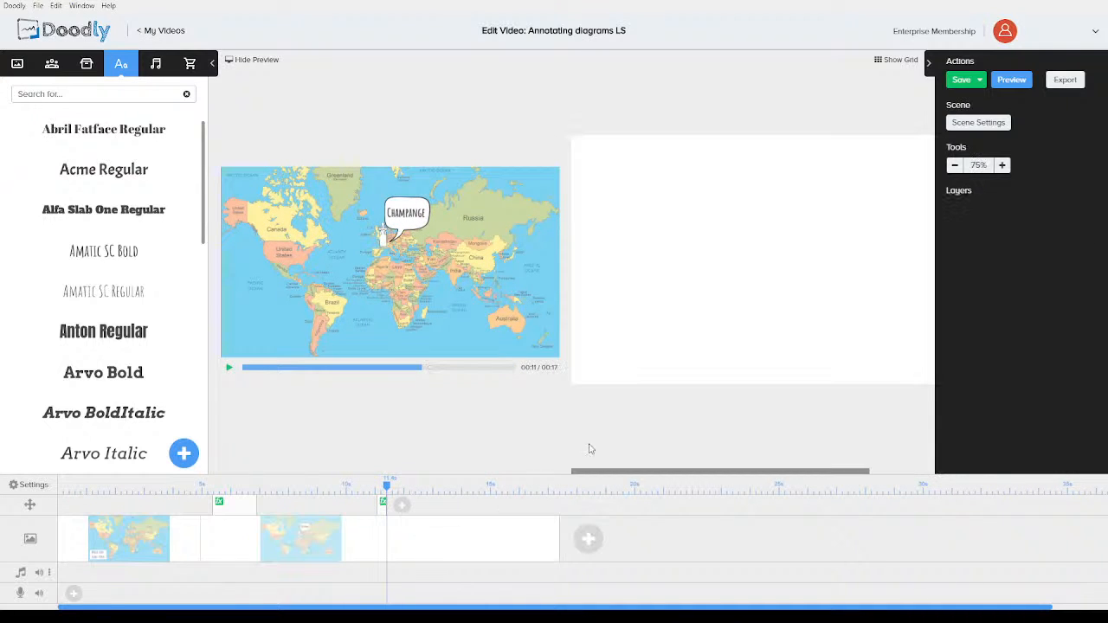
click(258, 58)
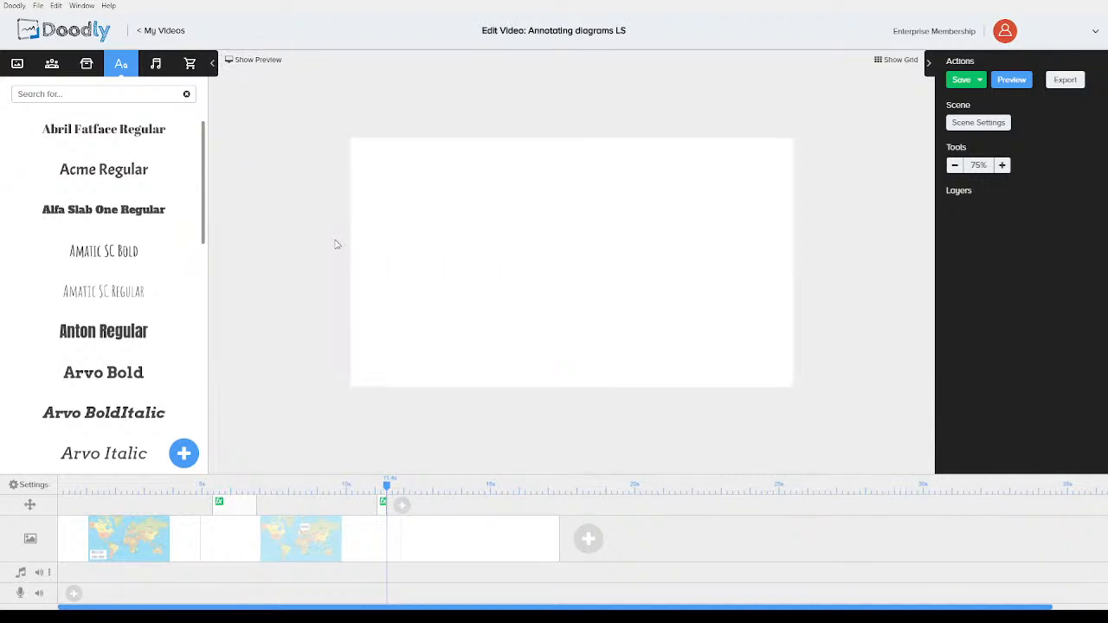
click(87, 63)
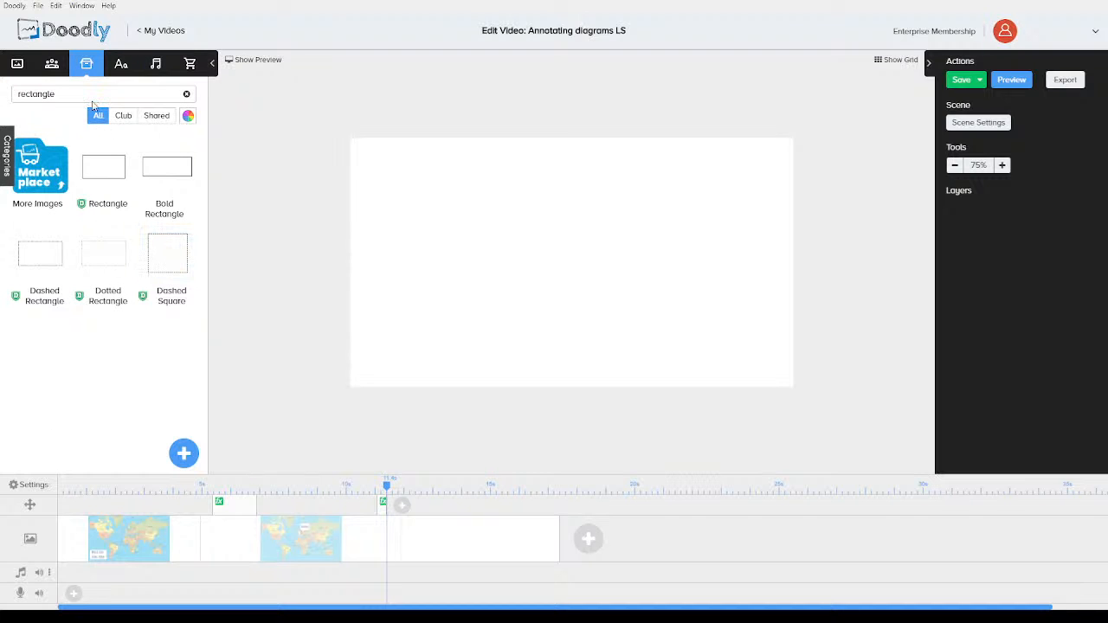
double_click(92, 100)
text(map)
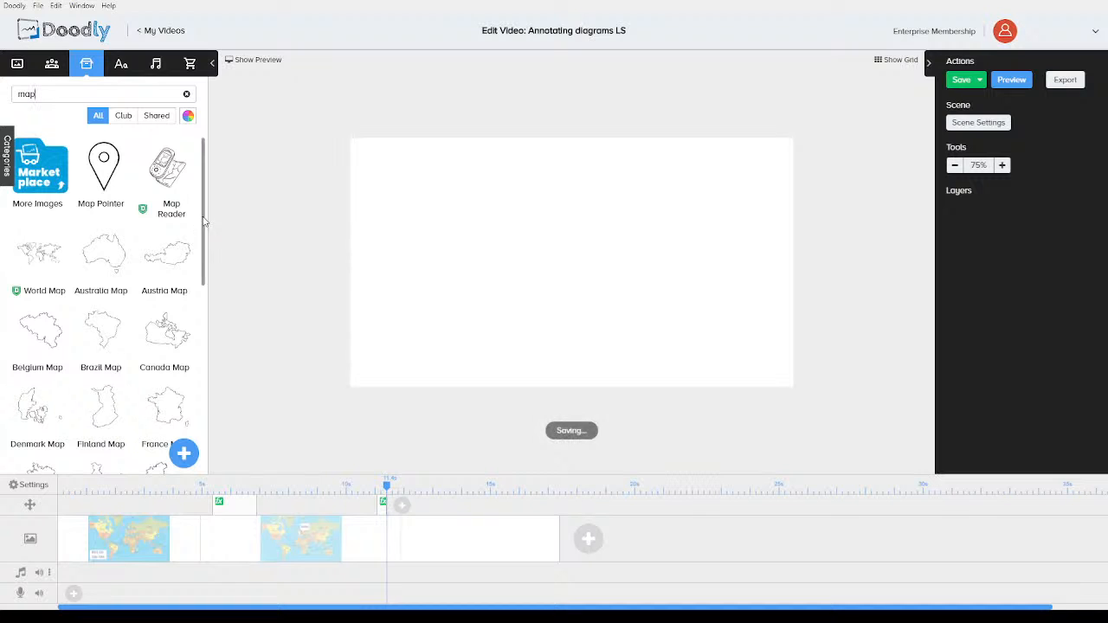
drag(205, 223, 206, 430)
drag(167, 316, 565, 266)
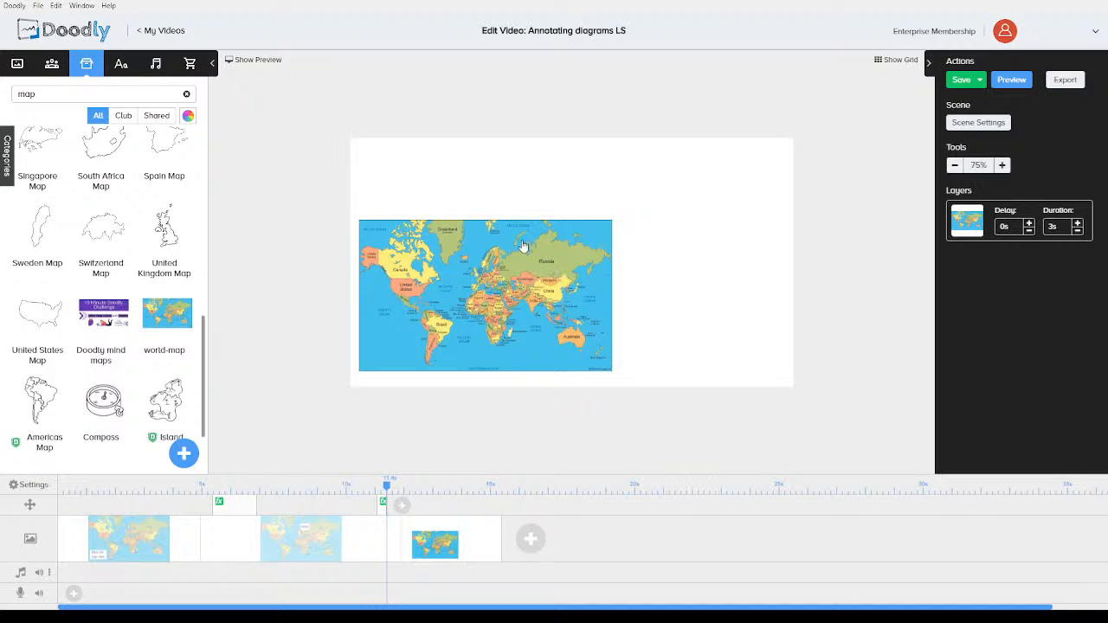
click(1002, 165)
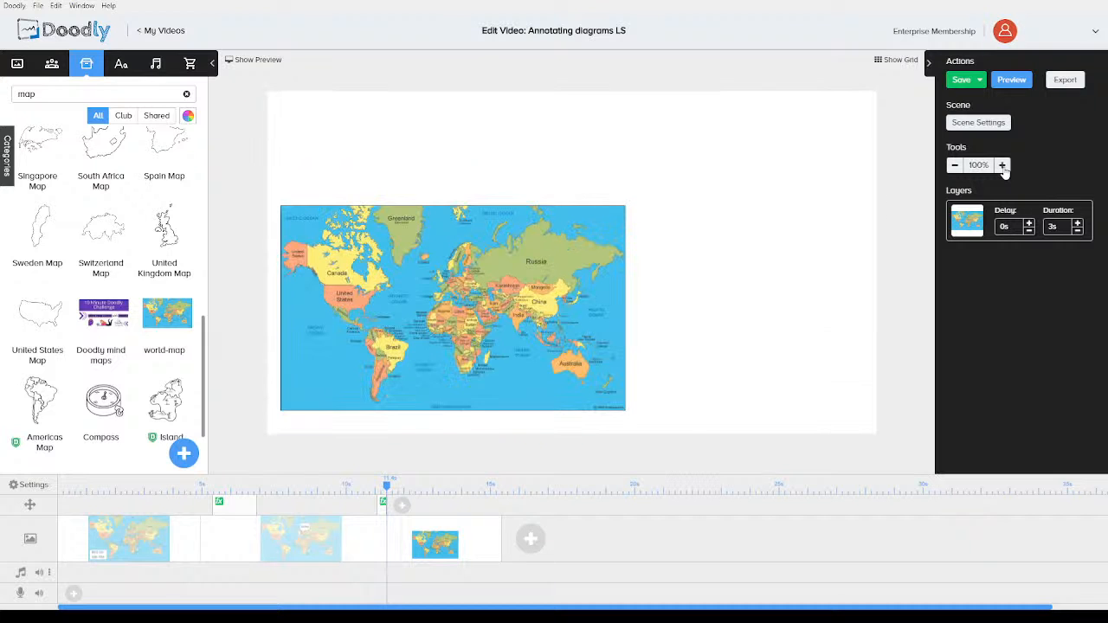
drag(435, 242, 454, 179)
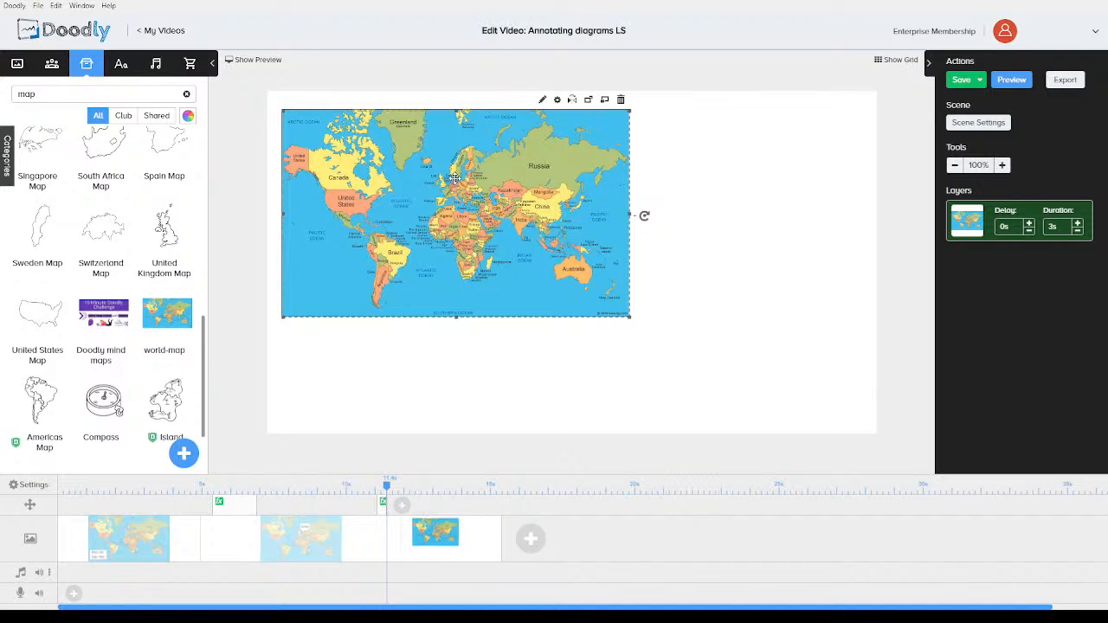
key(Delete)
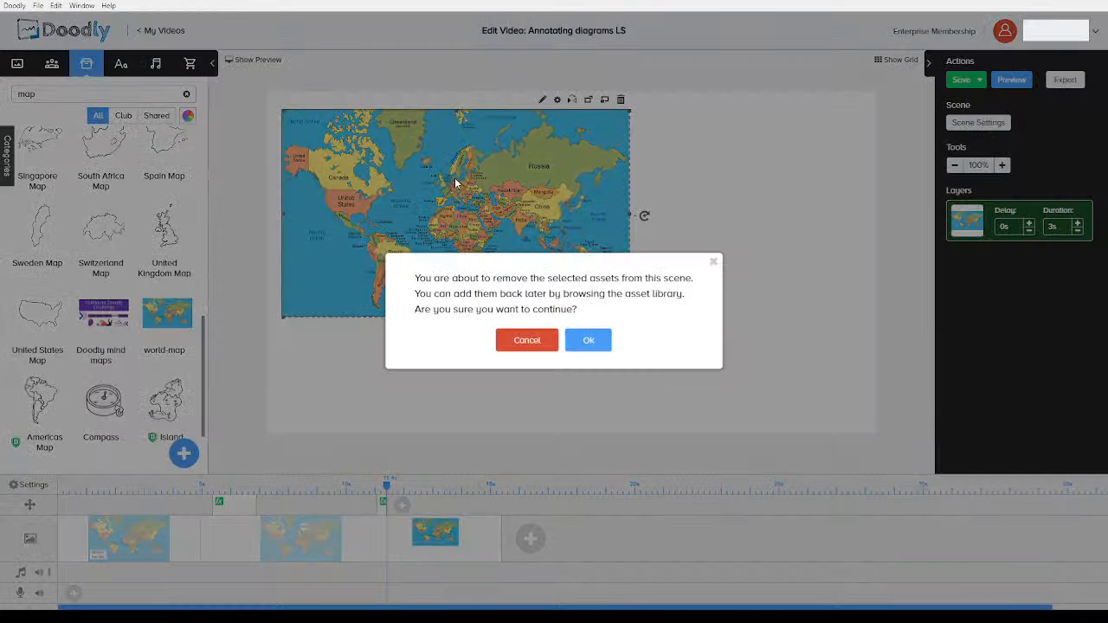
click(589, 340)
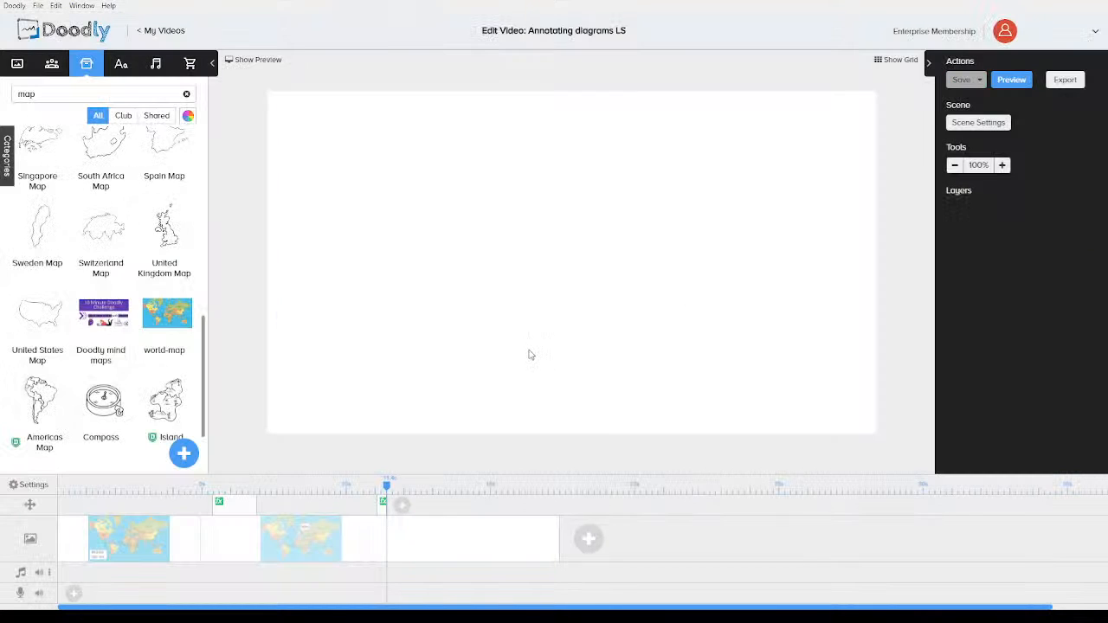
Copy the full-size world map from the champagne scene into the new empty scene.
click(317, 531)
click(392, 300)
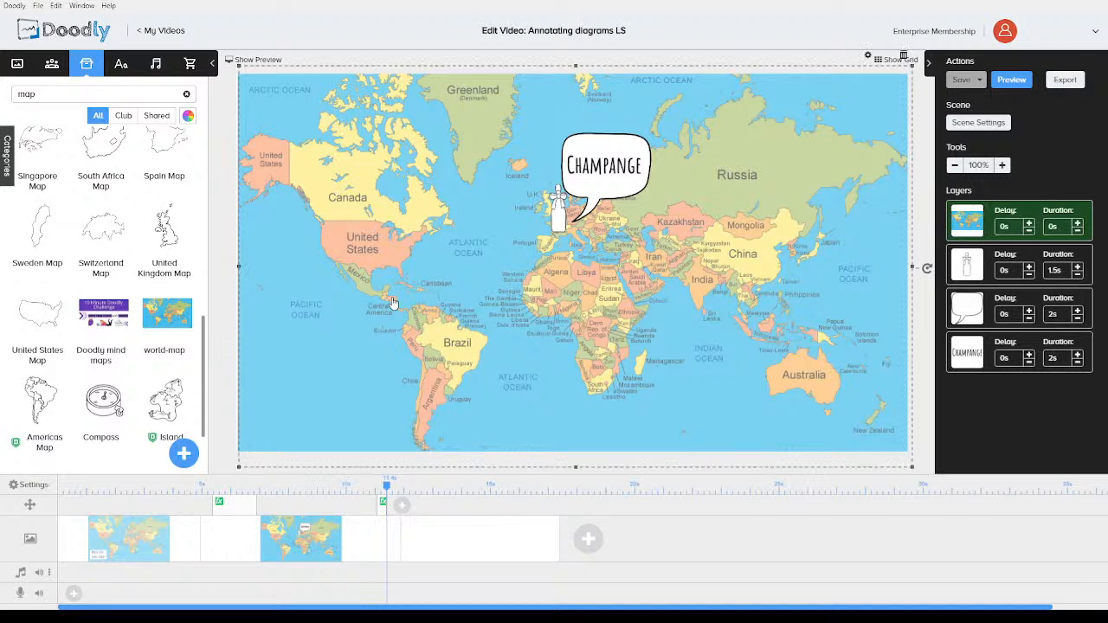
click(474, 543)
key(ctrl+v)
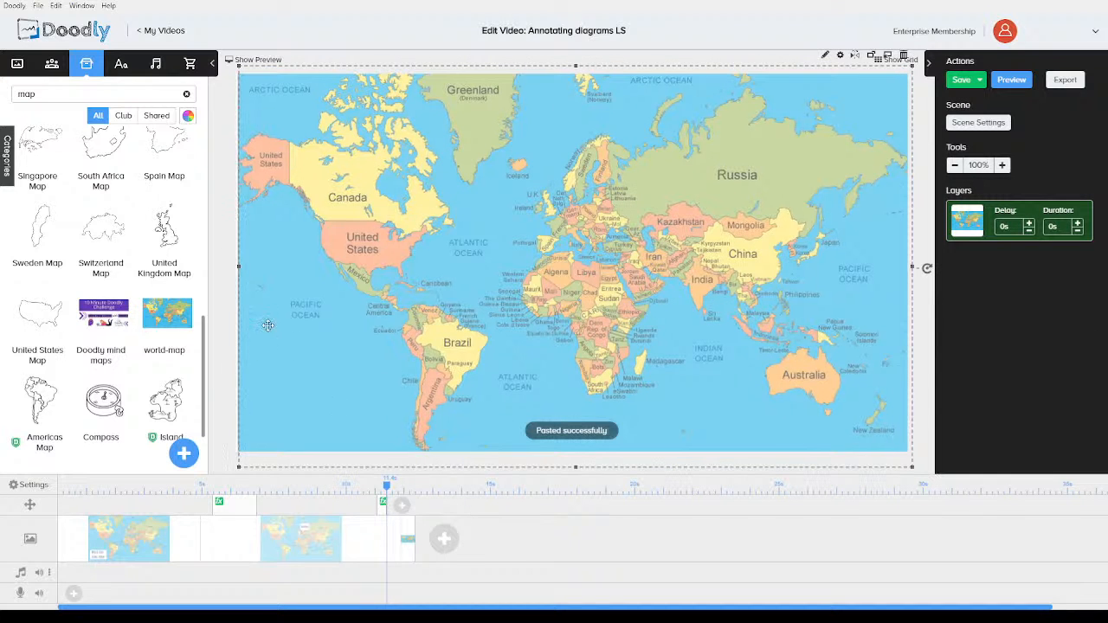
Find the Burger Fries Drinks image with the search term "burger", add it without replacing the map, and position it over the United States.
double_click(95, 94)
text(burgew)
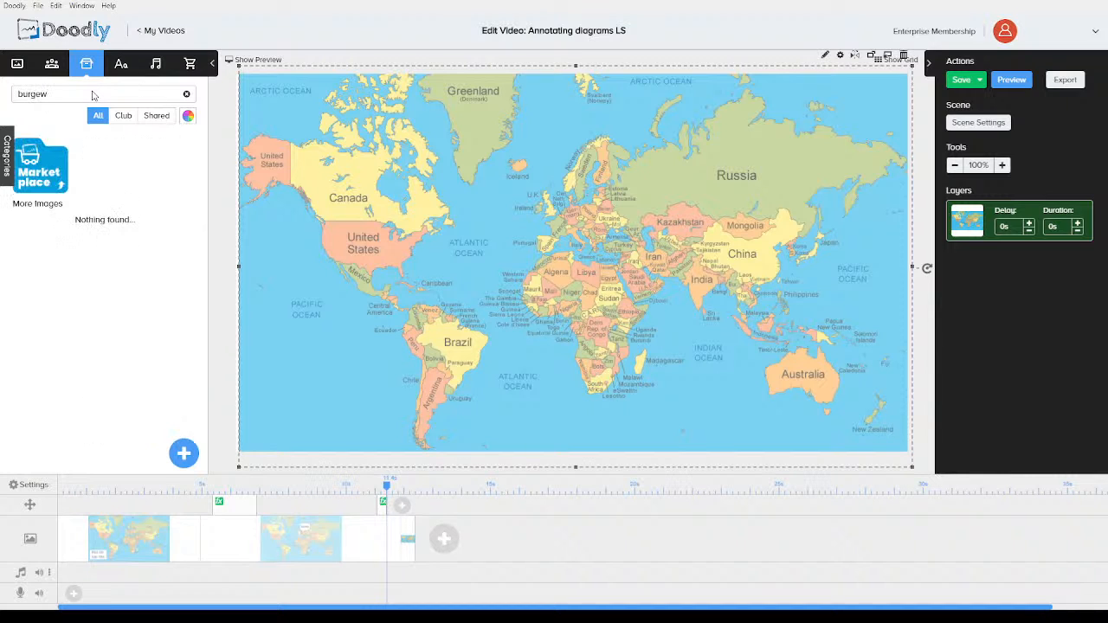
key(BackSpace)
text(rger)
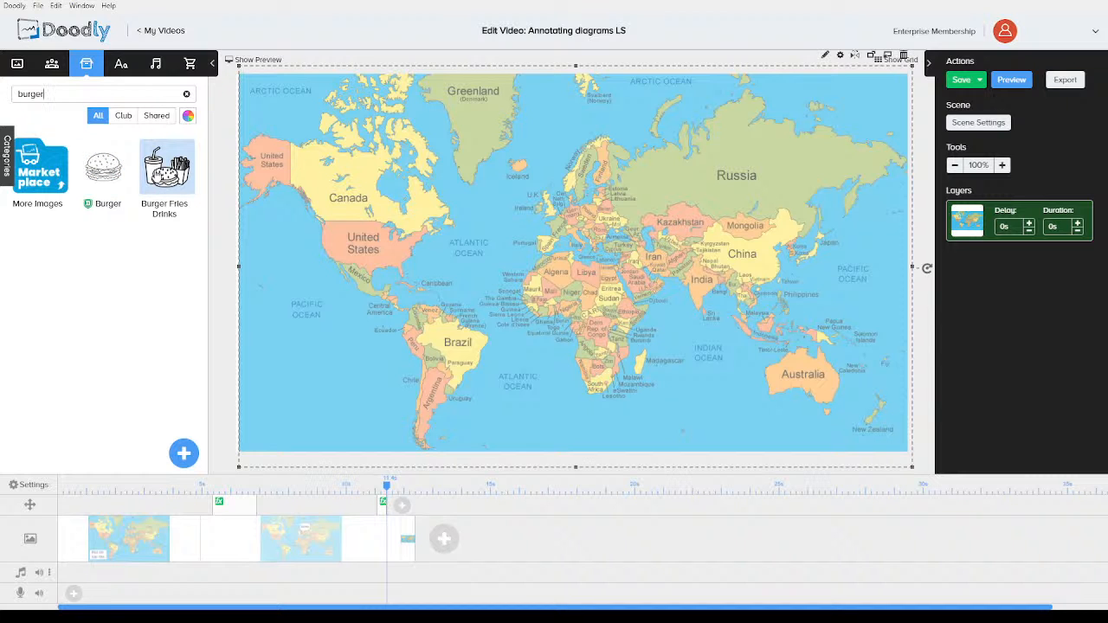
drag(154, 174, 360, 220)
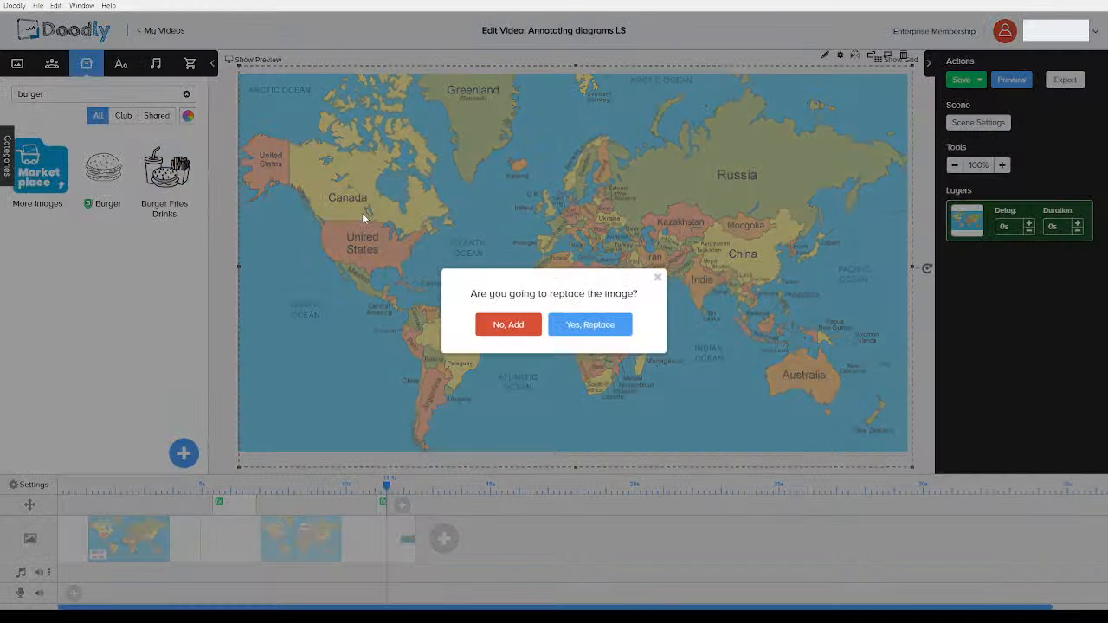
click(508, 322)
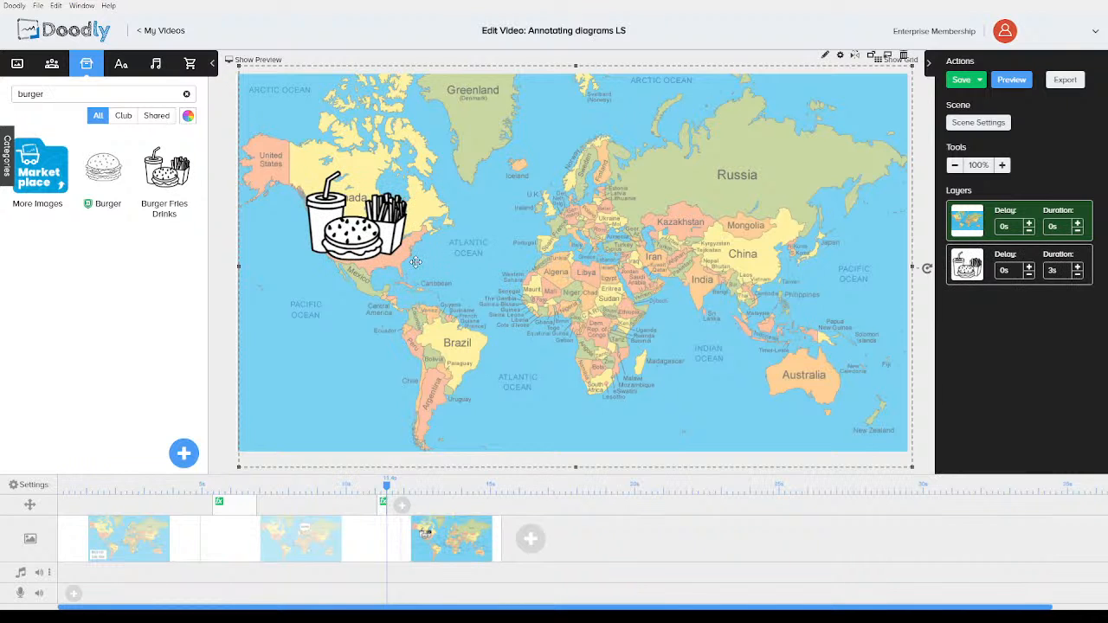
click(369, 242)
drag(370, 241, 371, 244)
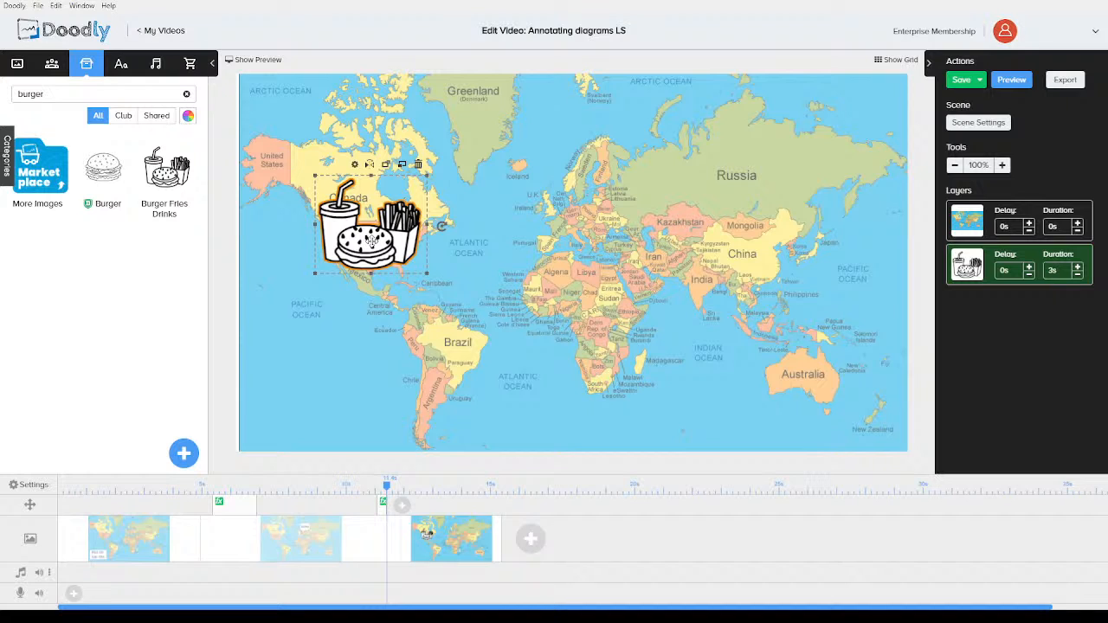
drag(370, 239, 371, 236)
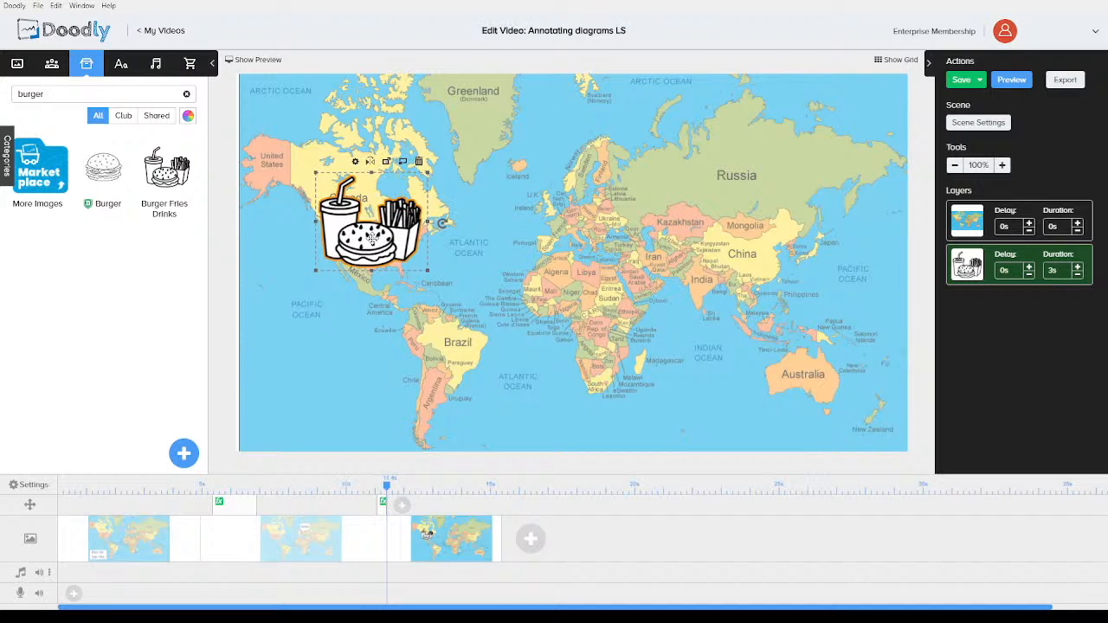
Add the Talk Bubbles speech bubble to the third scene, shrink it and place it beside the fast-food image.
double_click(101, 98)
text(spee)
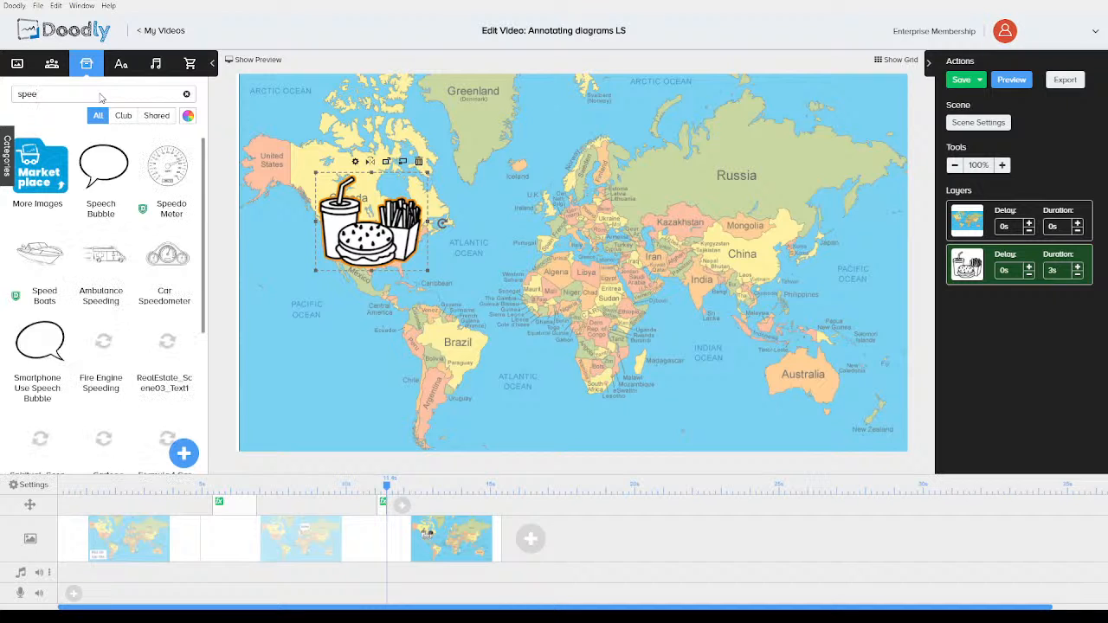
scroll(144, 293, down, 2)
double_click(161, 369)
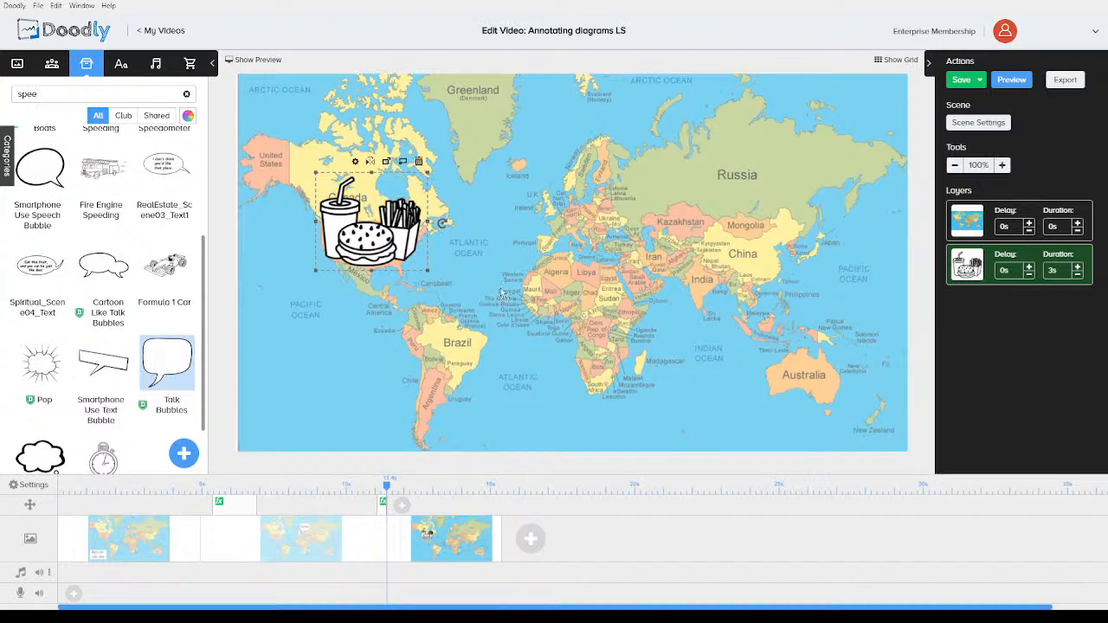
click(512, 323)
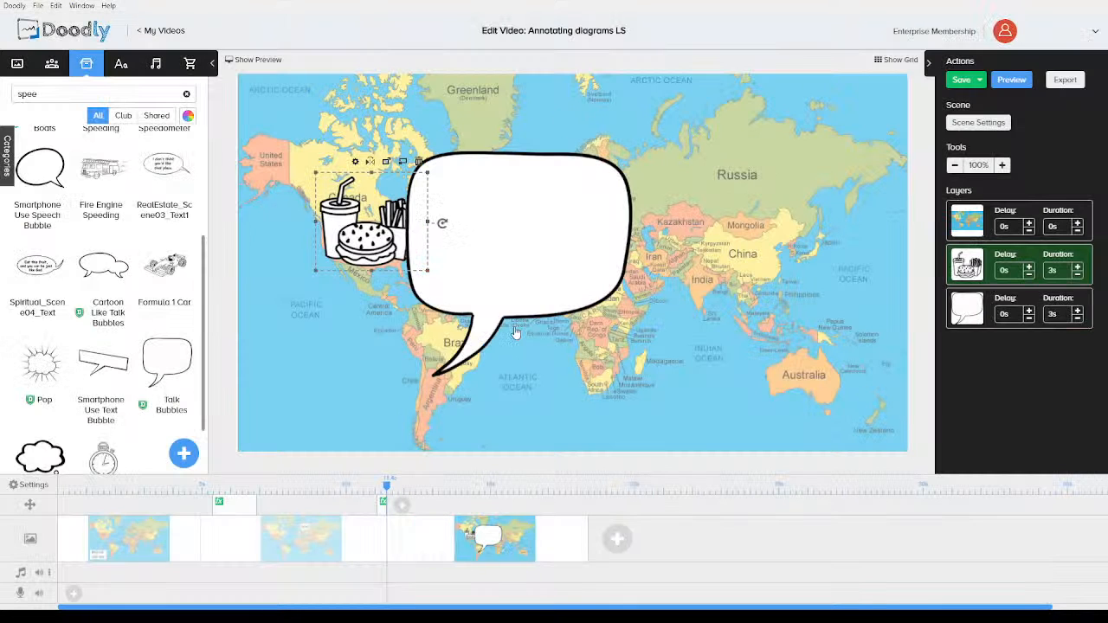
drag(523, 253, 563, 206)
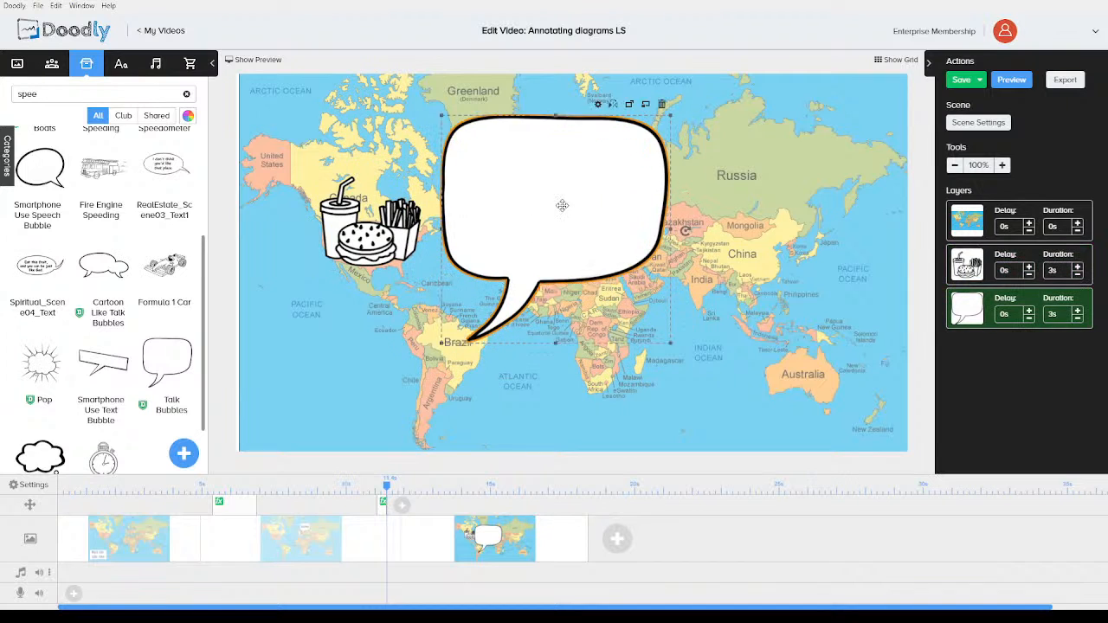
drag(448, 341, 524, 253)
drag(545, 163, 477, 165)
Add a text object in the Amatic SC Bold font reading "Fast food comes from America" on two lines.
click(121, 69)
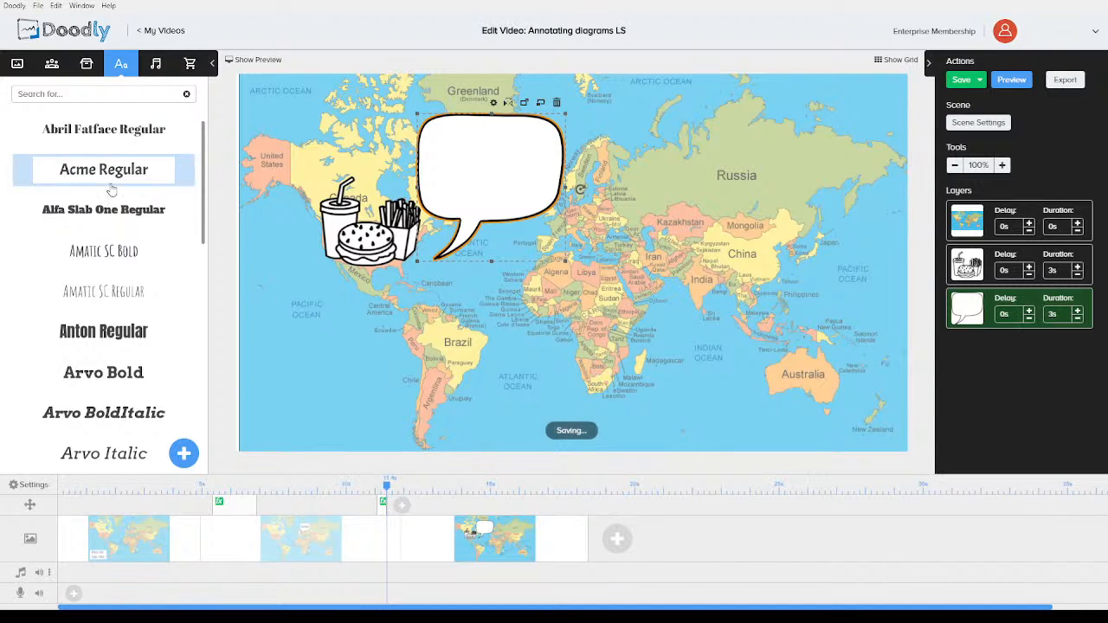
drag(370, 269, 474, 204)
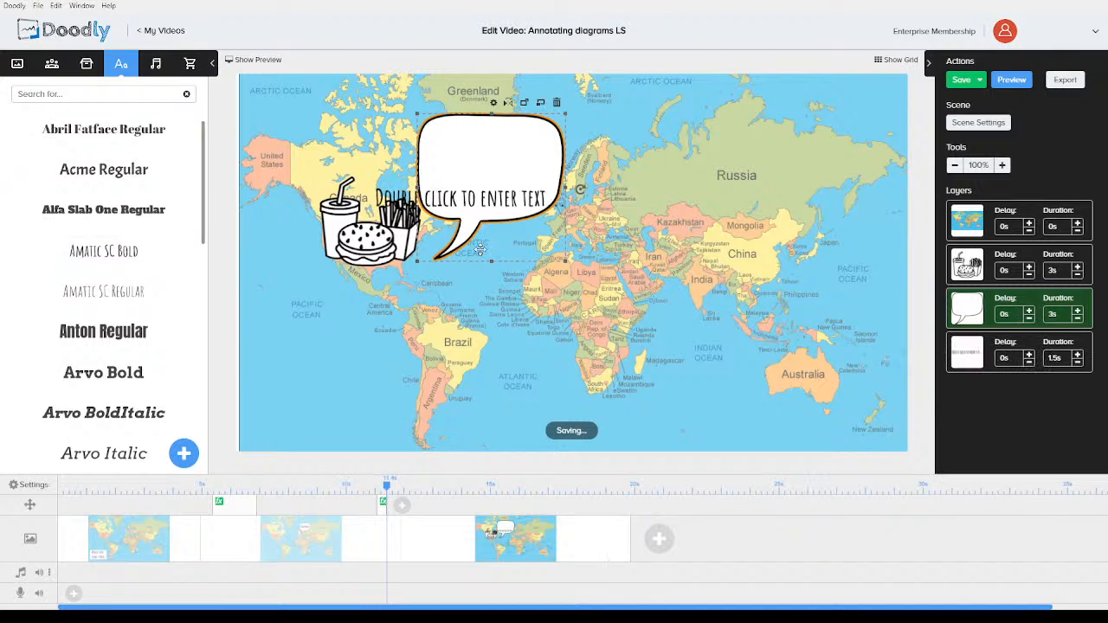
double_click(482, 206)
drag(579, 262, 381, 266)
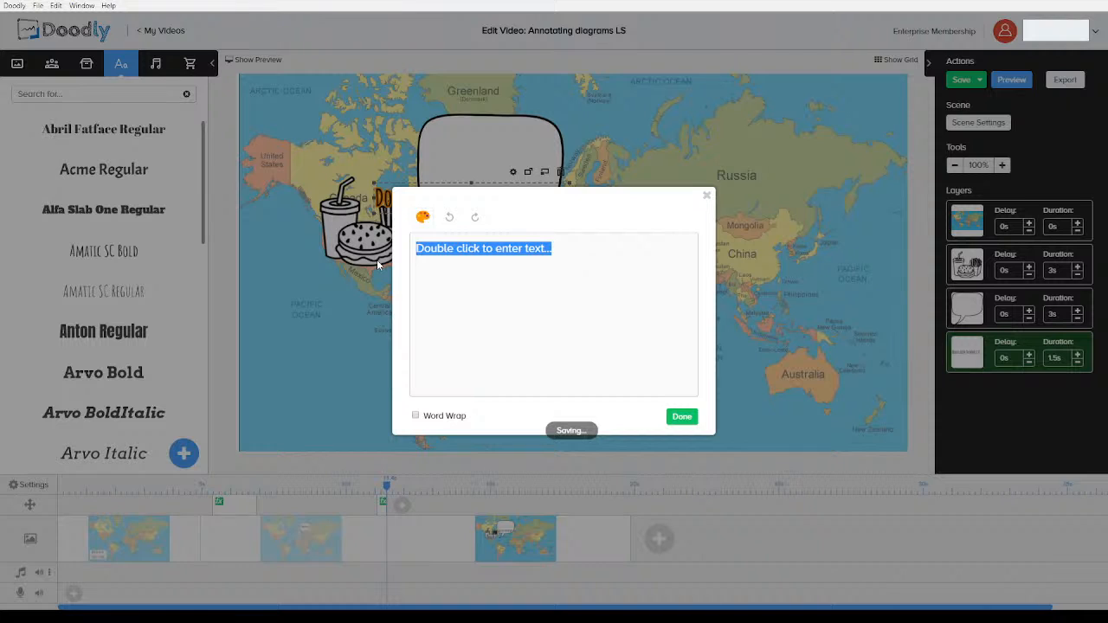
text(Fast food comes)
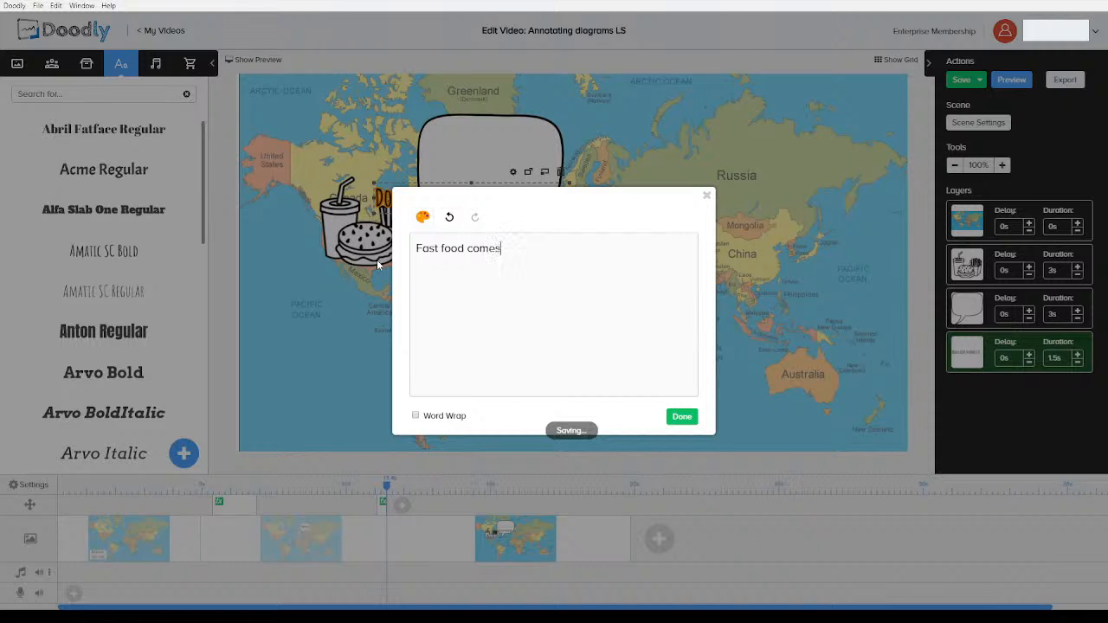
text(from America)
click(682, 417)
Fit the "Fast food comes from America" text inside the speech bubble and centre-align it.
drag(465, 205, 475, 161)
drag(540, 185, 506, 194)
click(450, 125)
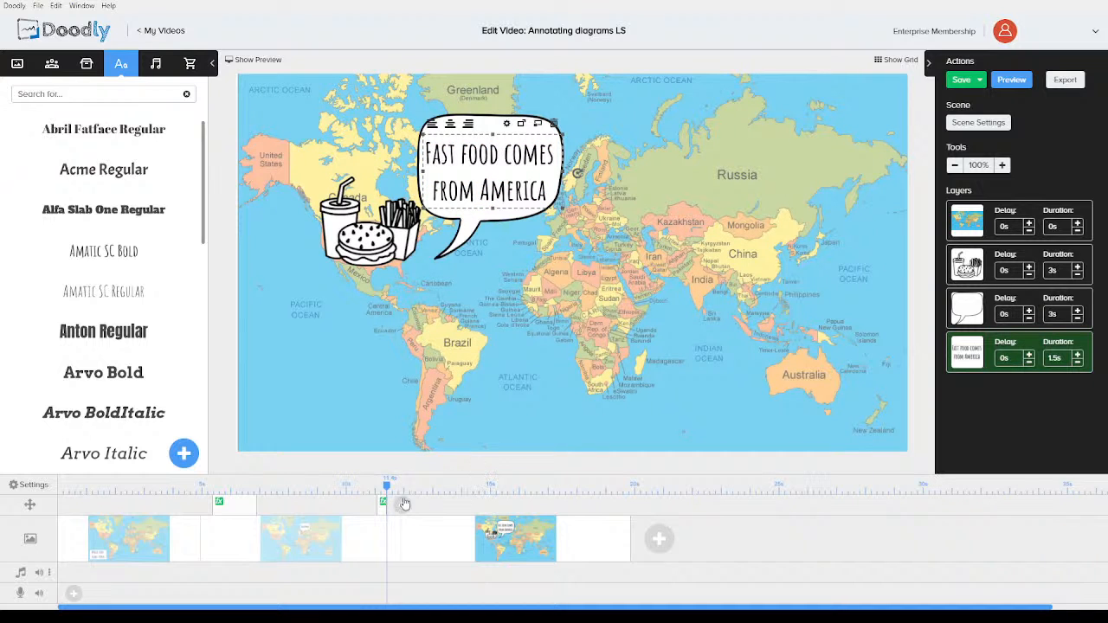
Add a pan-and-zoom effect about 1 s long to the third scene, starting at about 12.6 s on the timeline.
drag(388, 486, 404, 494)
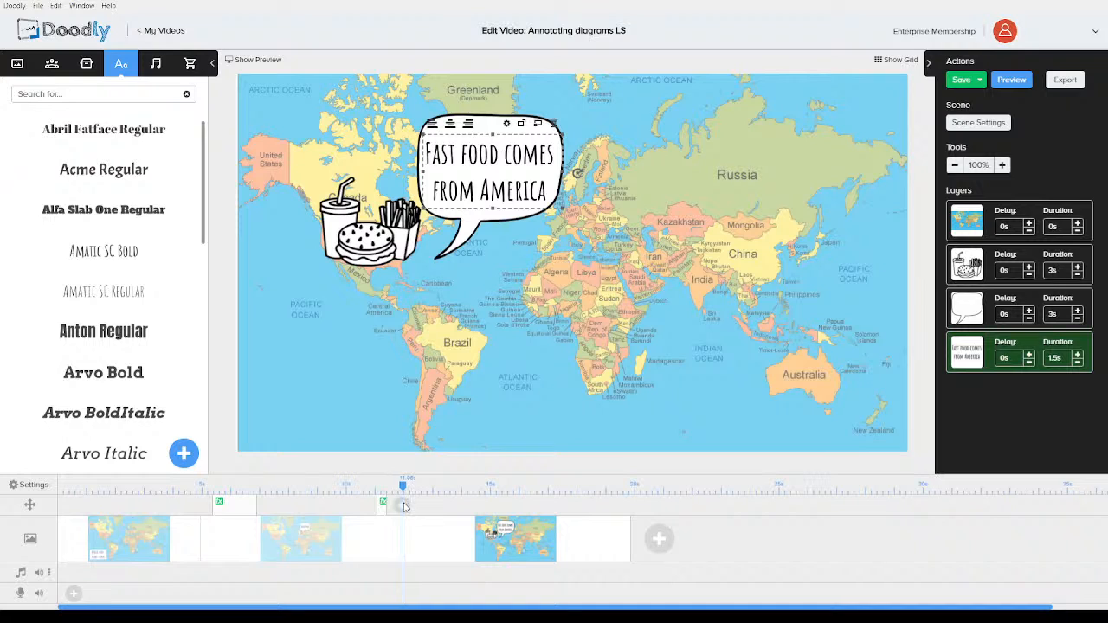
click(402, 512)
click(408, 510)
drag(415, 507, 451, 509)
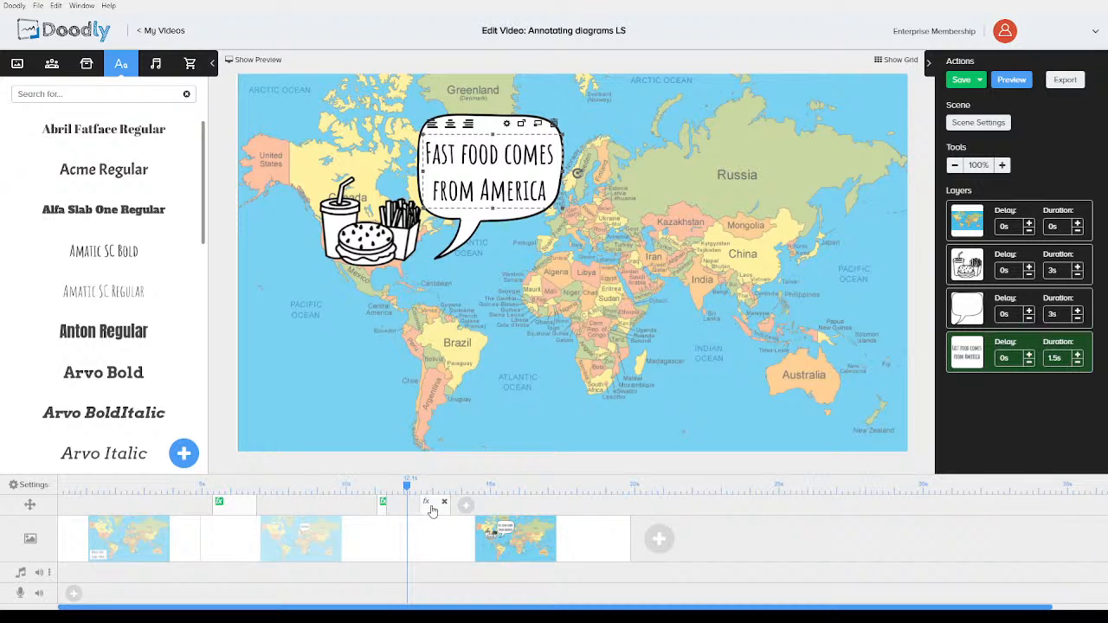
Shrink the new effect's end frame slightly from two opposite corners for a gentle zoom-in, and apply the settings.
click(428, 504)
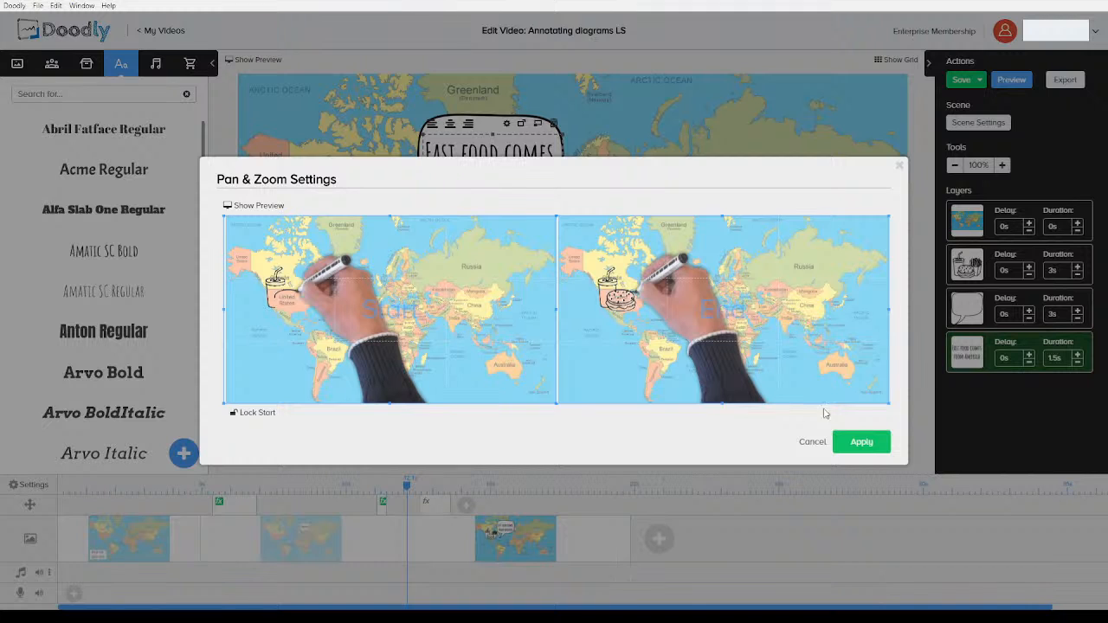
drag(888, 403, 866, 394)
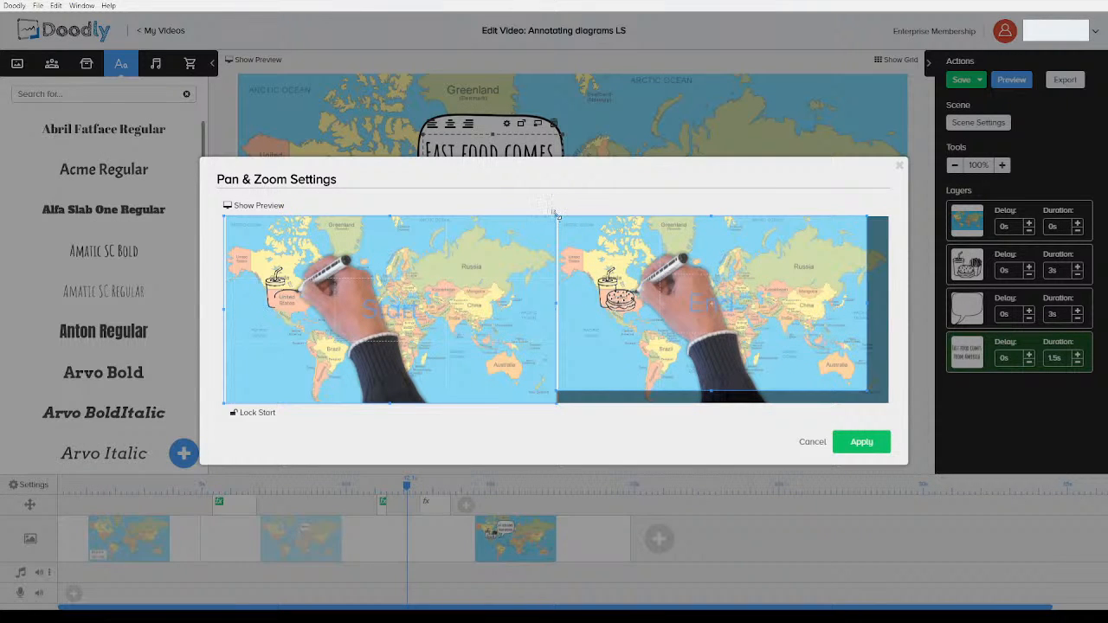
drag(555, 215, 570, 225)
click(854, 443)
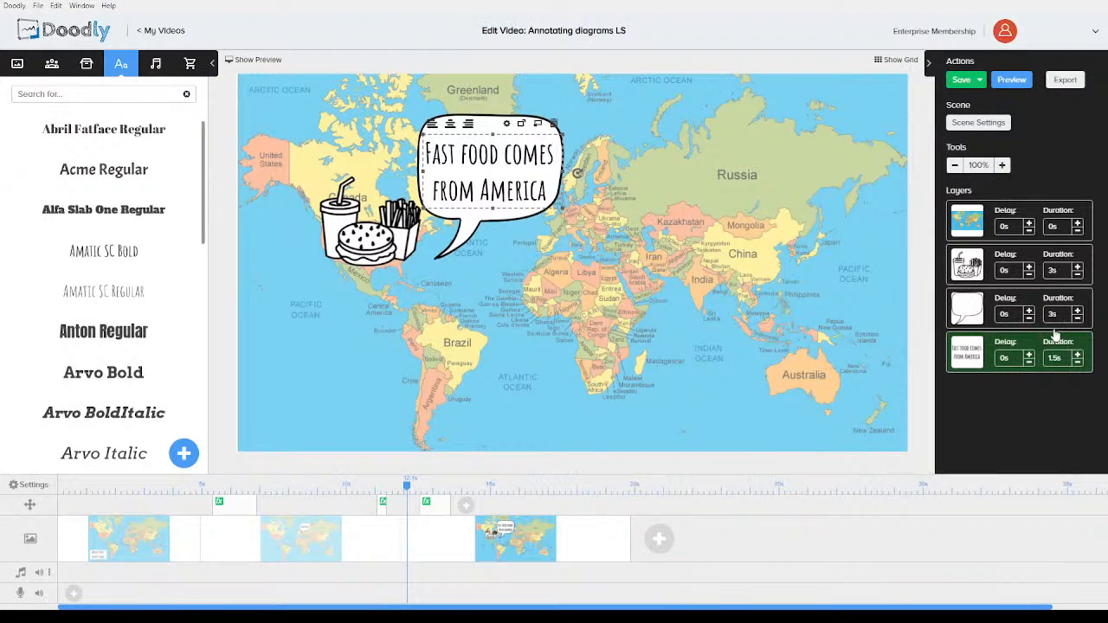
Shorten the drawing durations of the fast-food image and the speech bubble to 2 s each.
click(1078, 276)
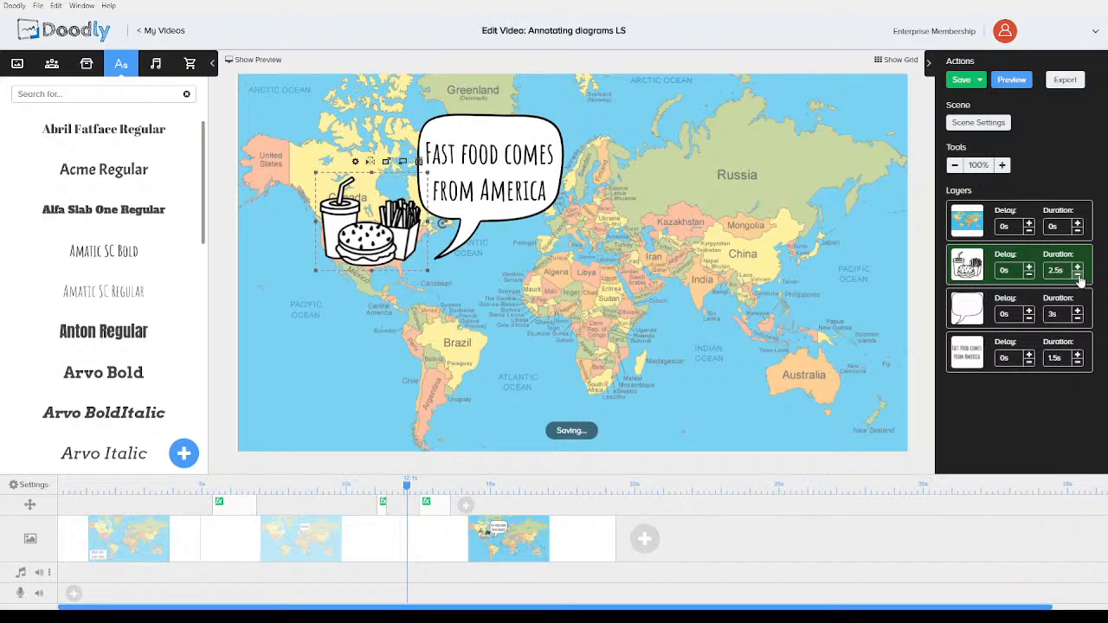
click(1078, 318)
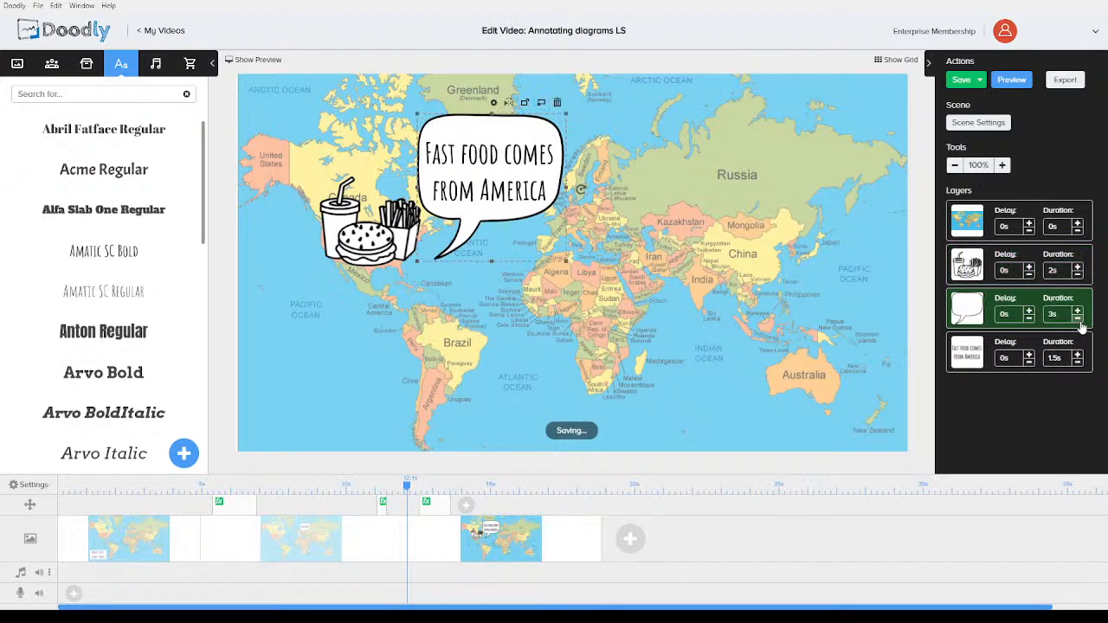
click(1078, 366)
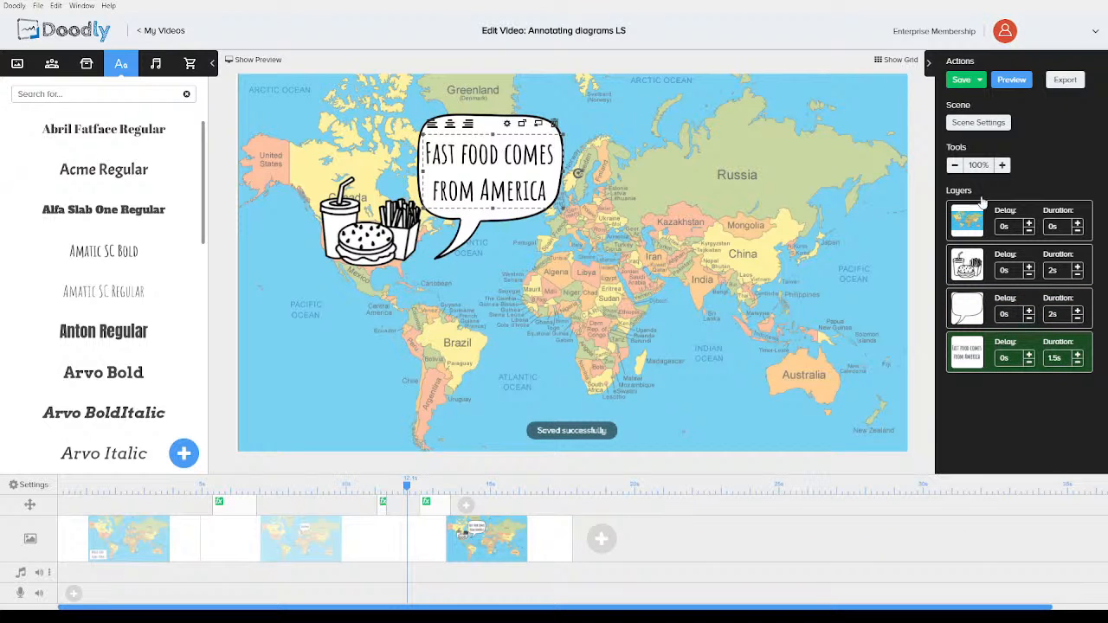
Set the extra time at the end of the fast-food scene to 2 s and apply the scene settings.
click(978, 122)
drag(680, 241, 621, 247)
text(2s)
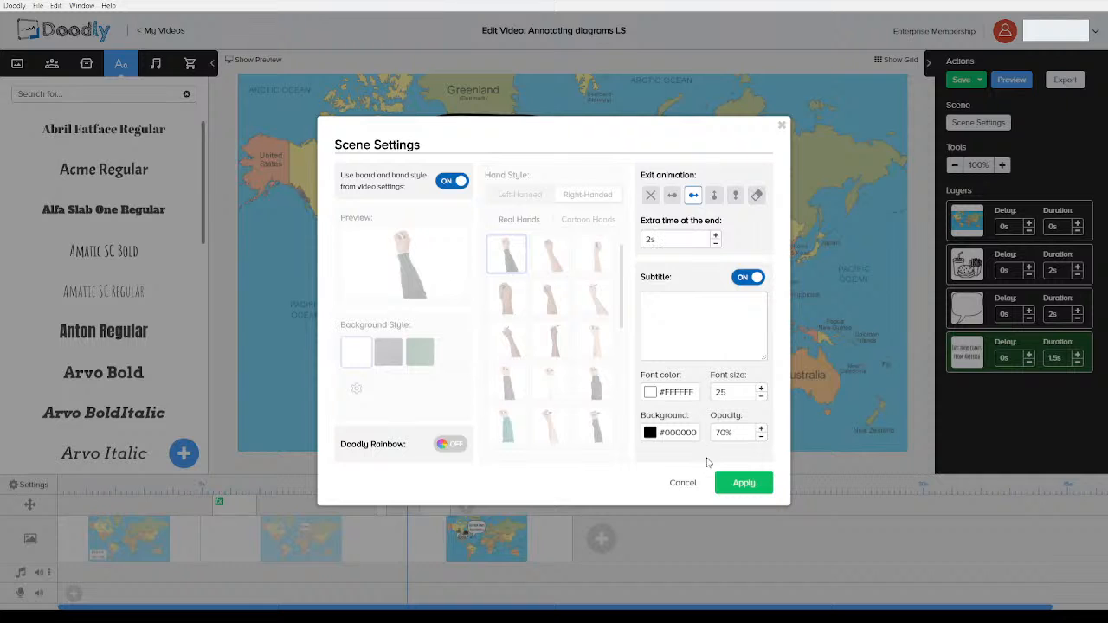
click(733, 485)
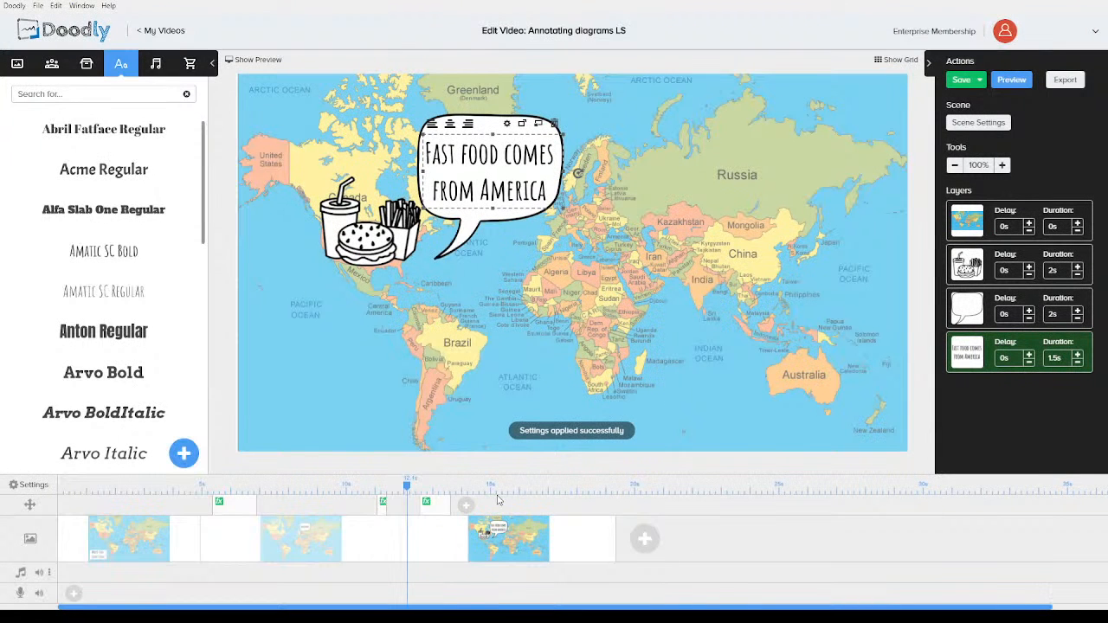
Add a pan-and-zoom effect about 0.5 s long at the end of the third scene, with its end frame enlarged to cover the whole map.
mouse_move(470, 511)
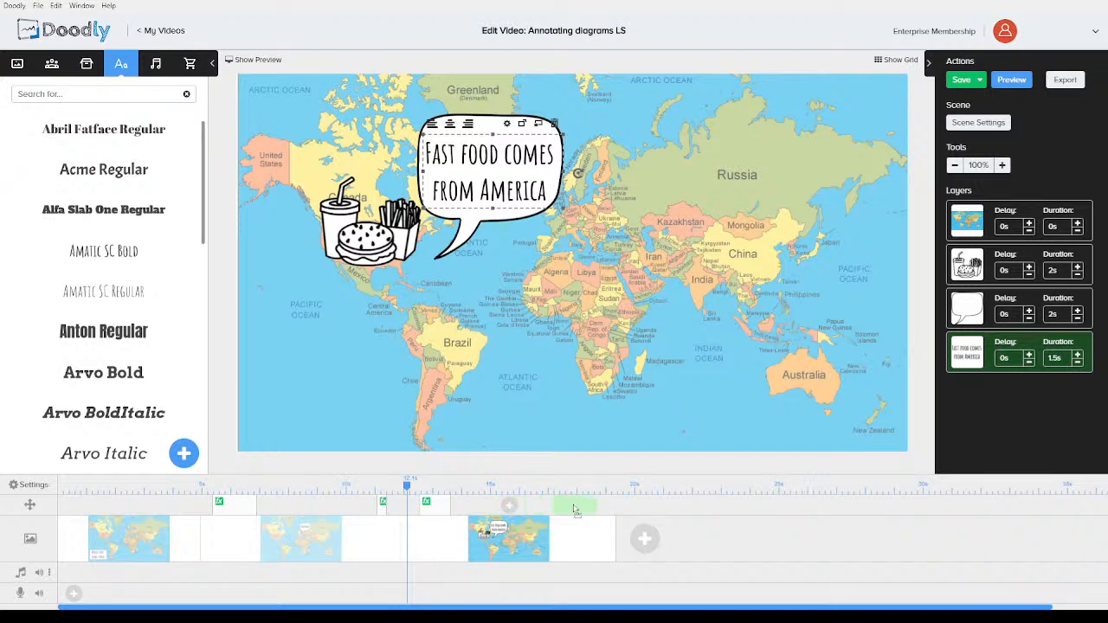
mouse_move(573, 504)
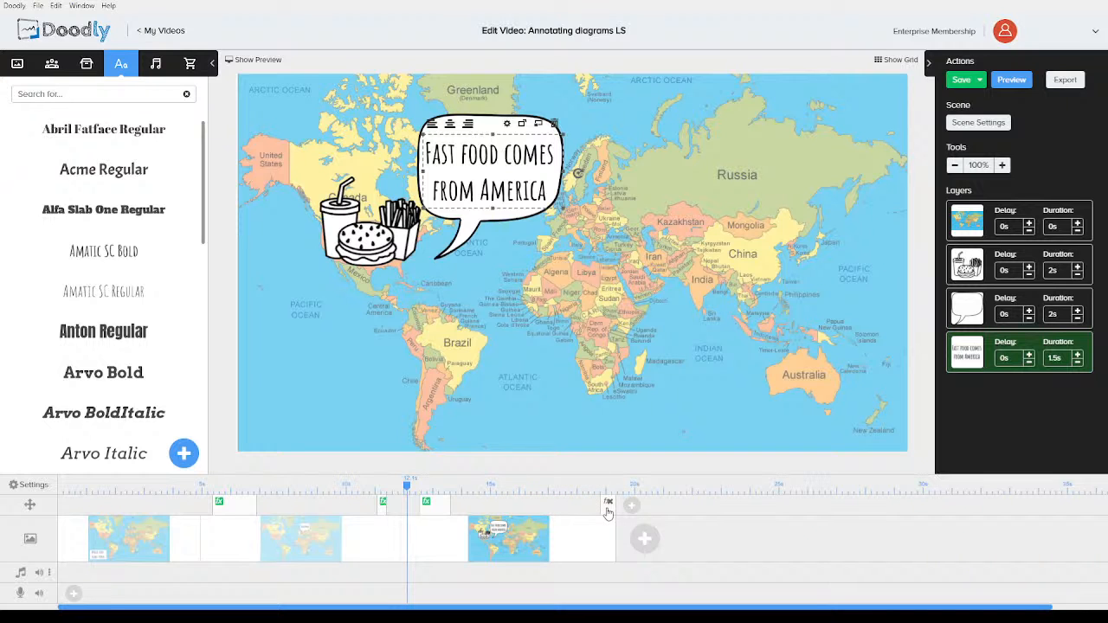
click(608, 503)
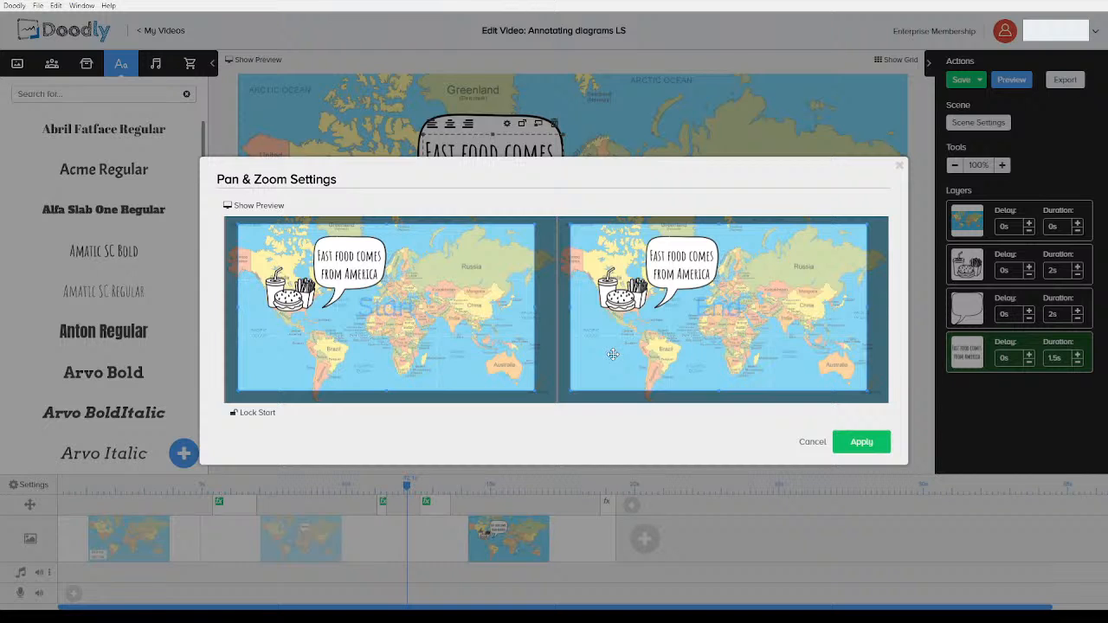
drag(868, 392, 892, 414)
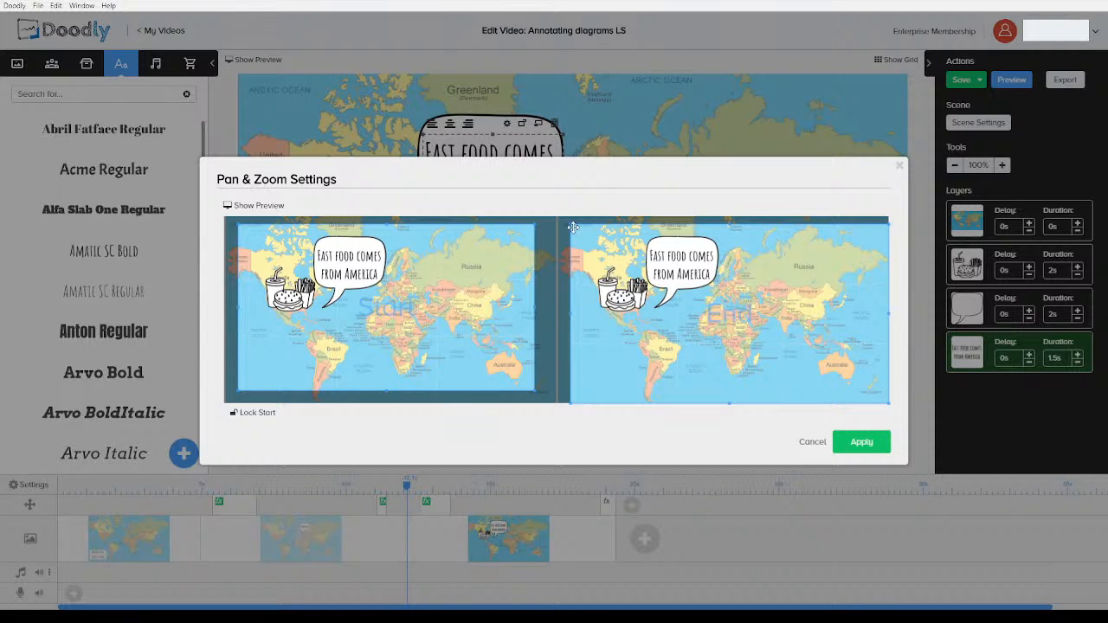
drag(572, 225, 558, 216)
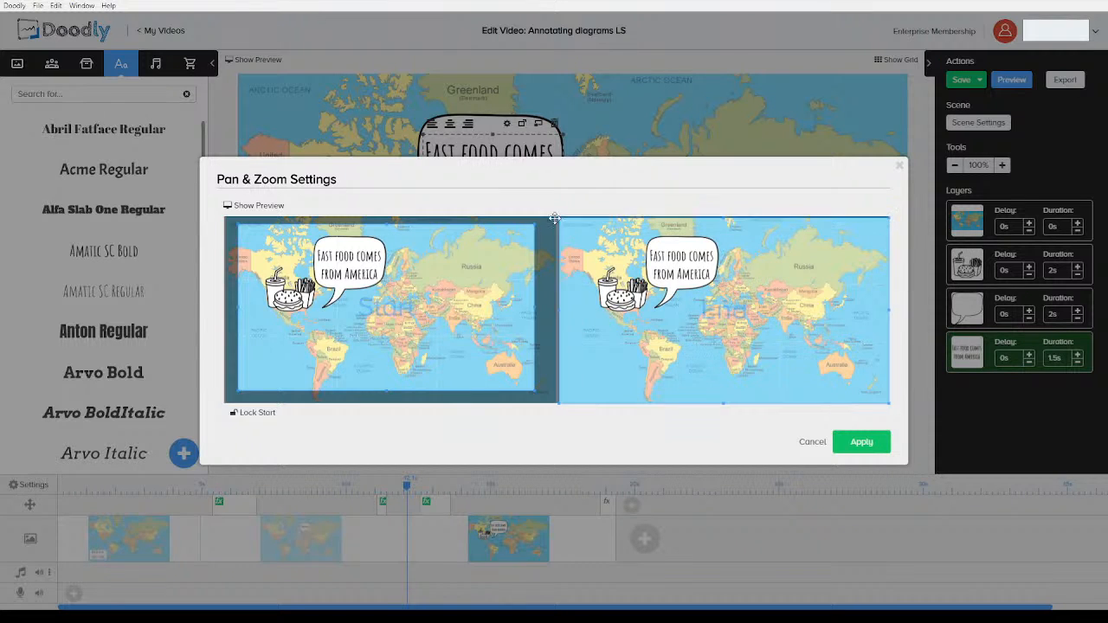
click(854, 443)
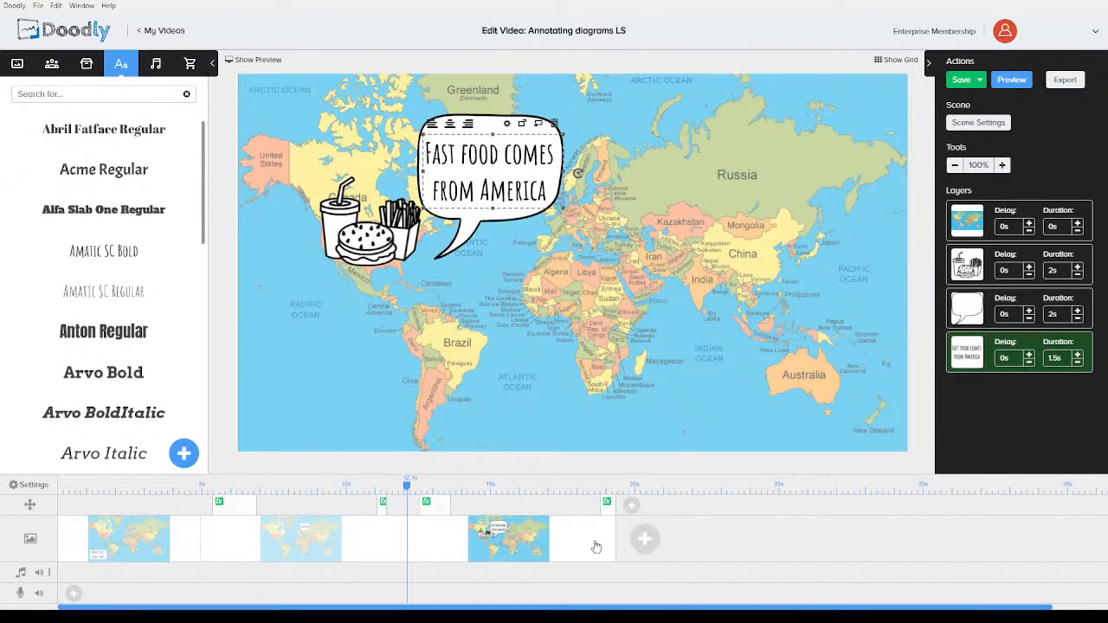
Copy the world map from the fast-food scene and paste it into a new fourth scene.
click(557, 406)
right_click(557, 406)
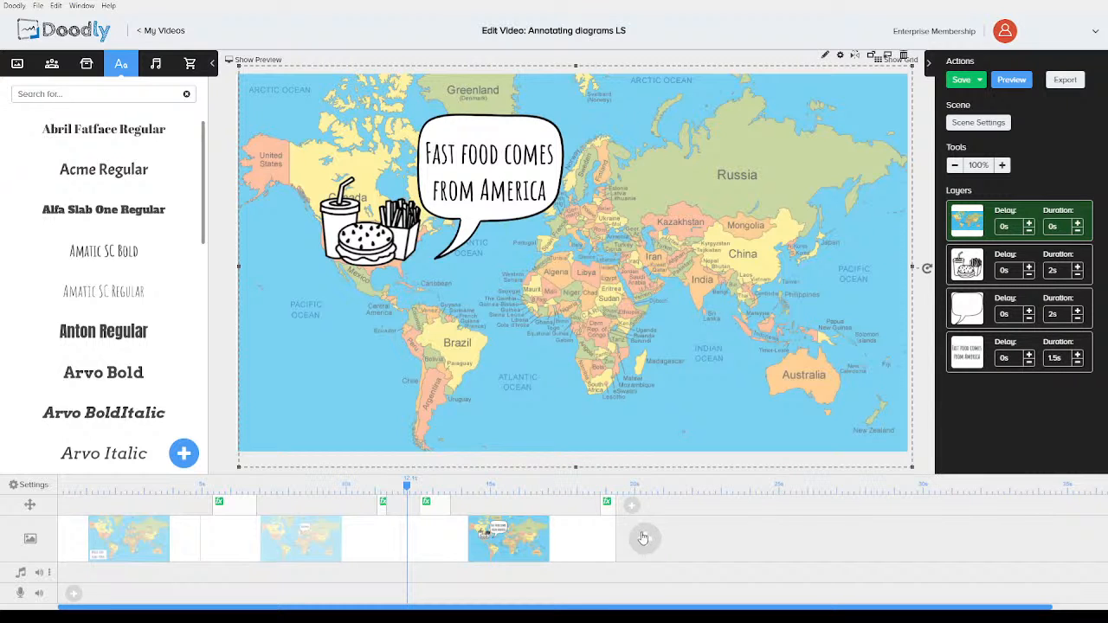
click(644, 538)
right_click(660, 280)
click(695, 354)
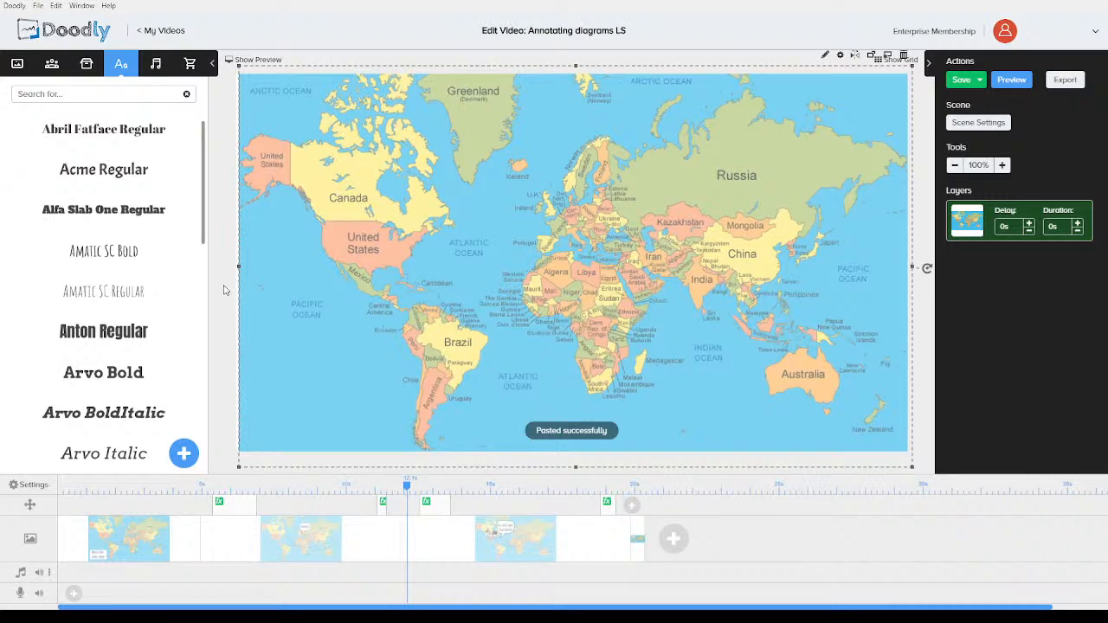
Copy the dotted white title box from the opening scene into the fourth scene, lengthening that scene's map duration to 1.8 s.
click(122, 538)
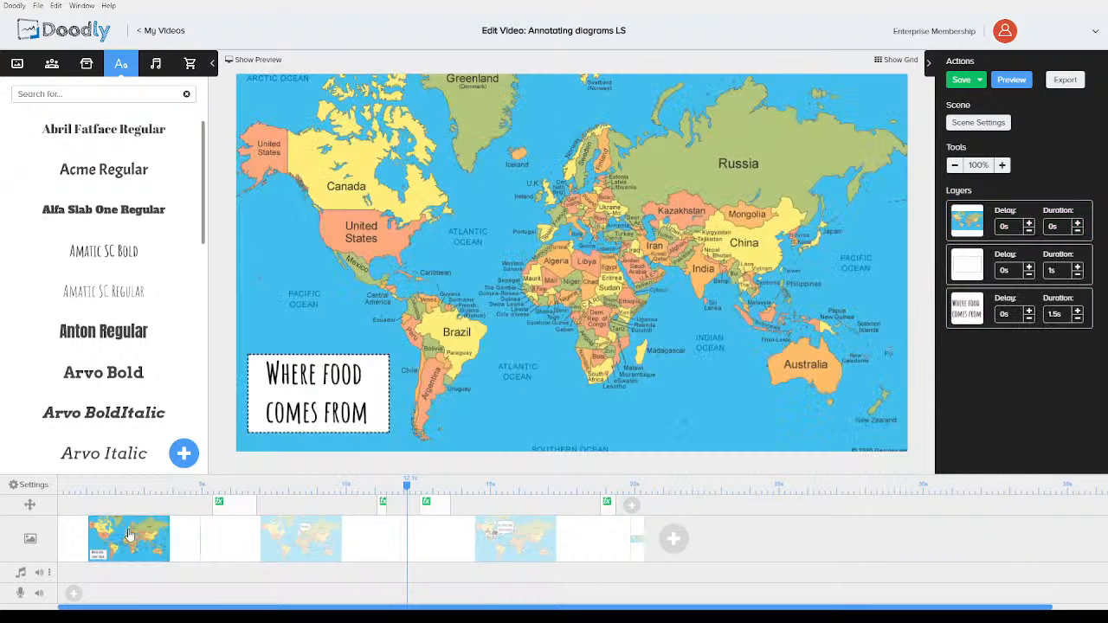
click(256, 400)
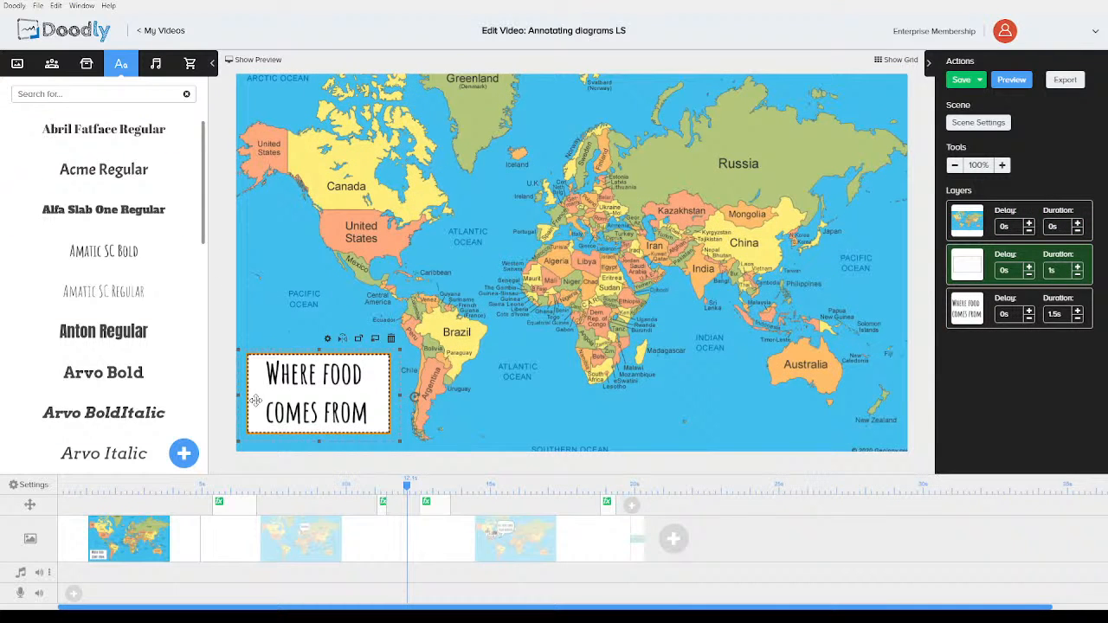
click(575, 544)
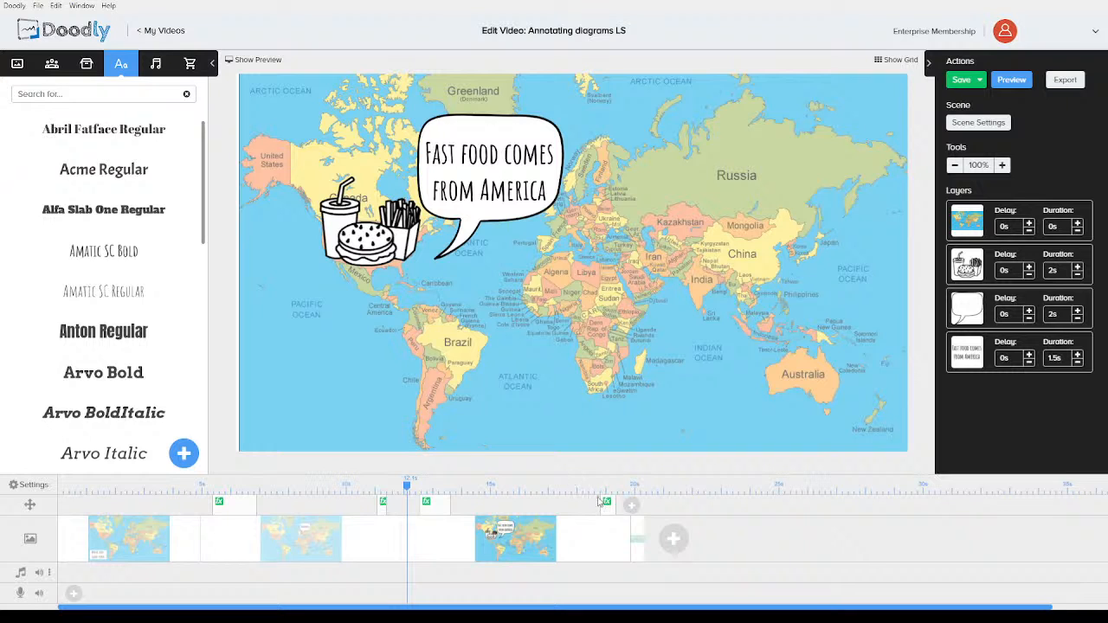
click(638, 548)
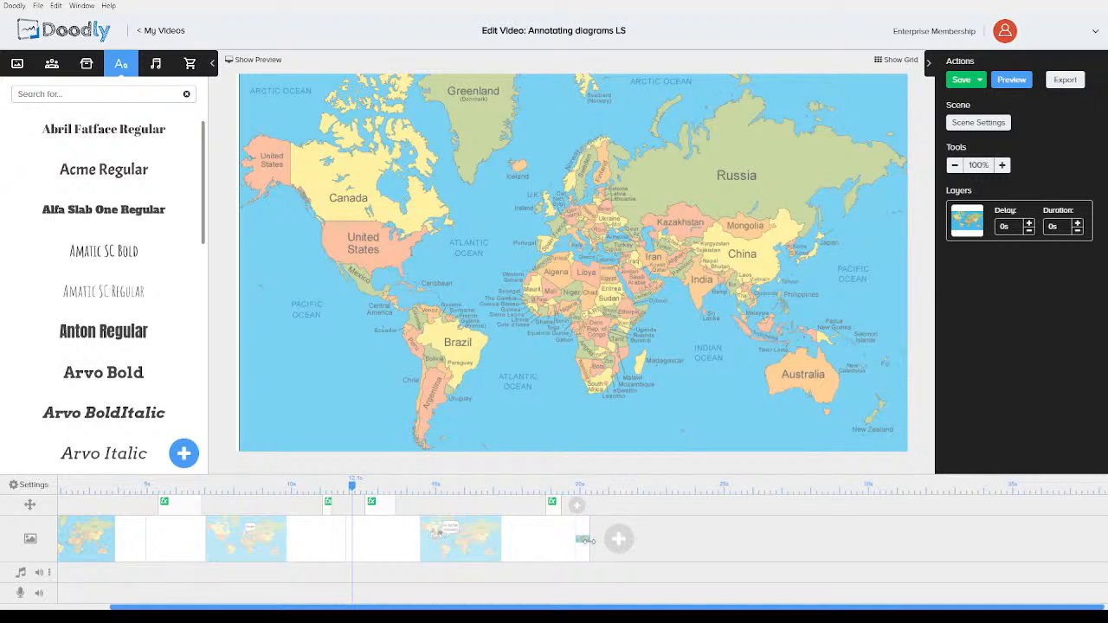
drag(587, 541, 643, 542)
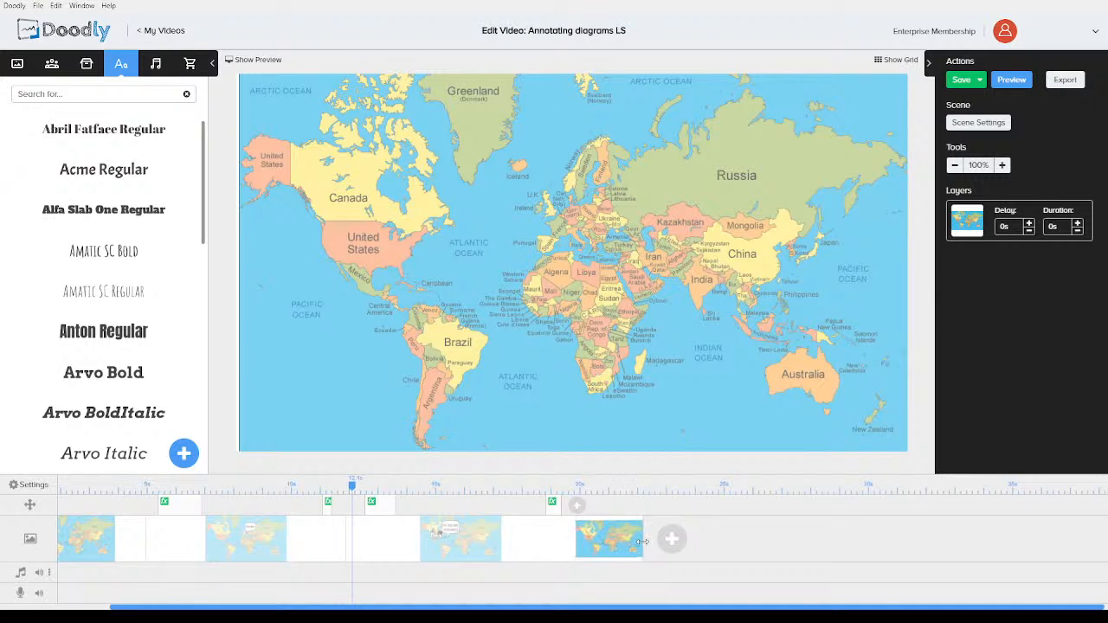
right_click(546, 288)
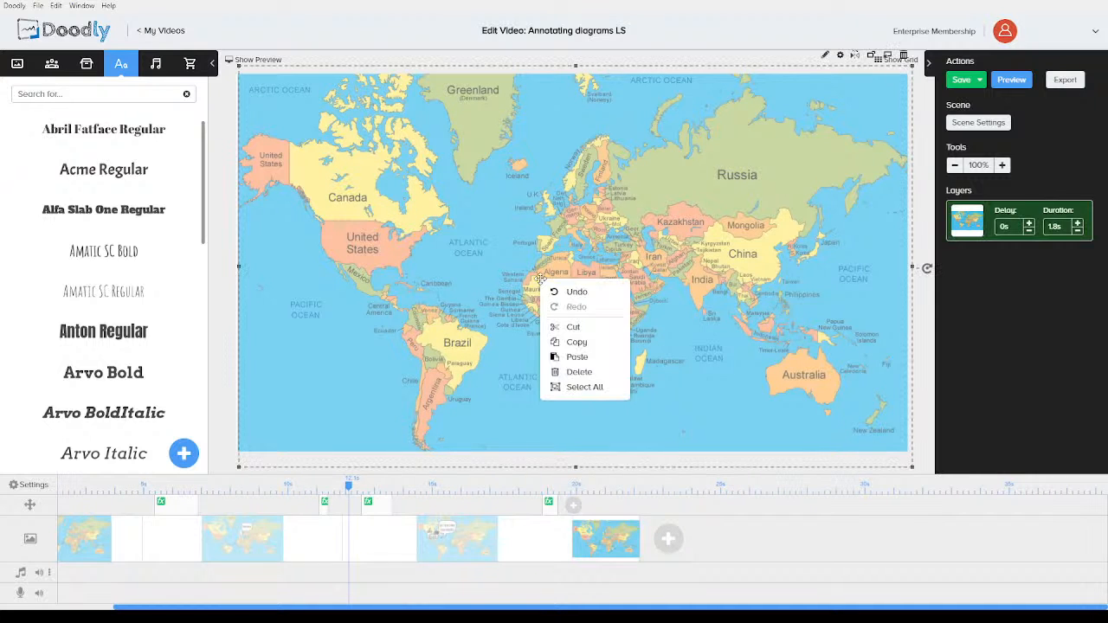
click(577, 357)
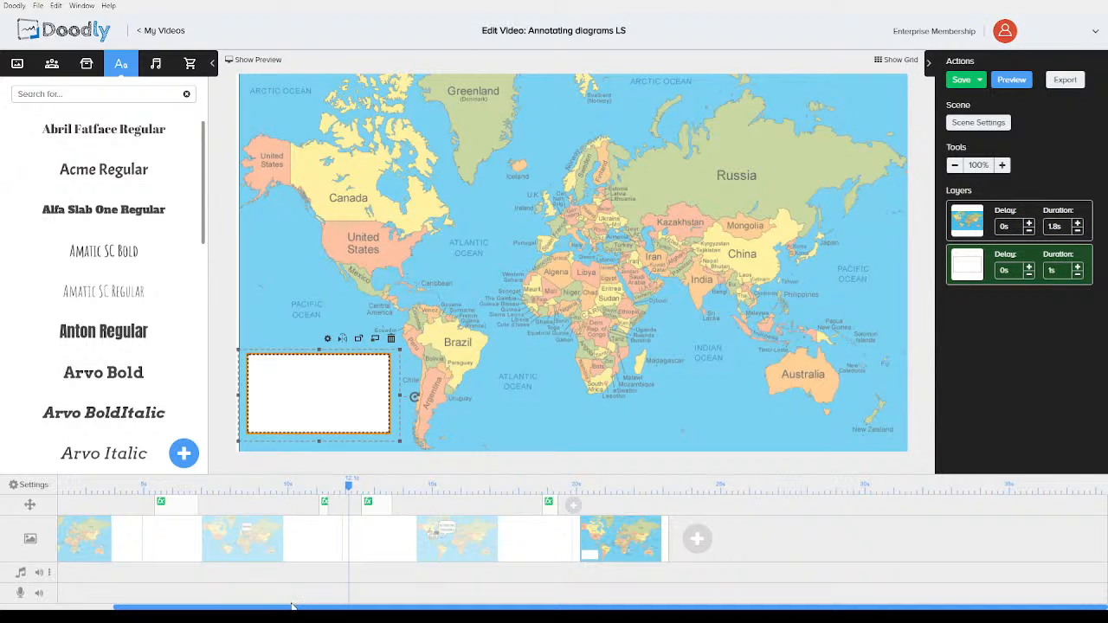
Copy the "Where food comes from" text from the opening scene and paste it onto the white box in the fourth scene.
click(102, 541)
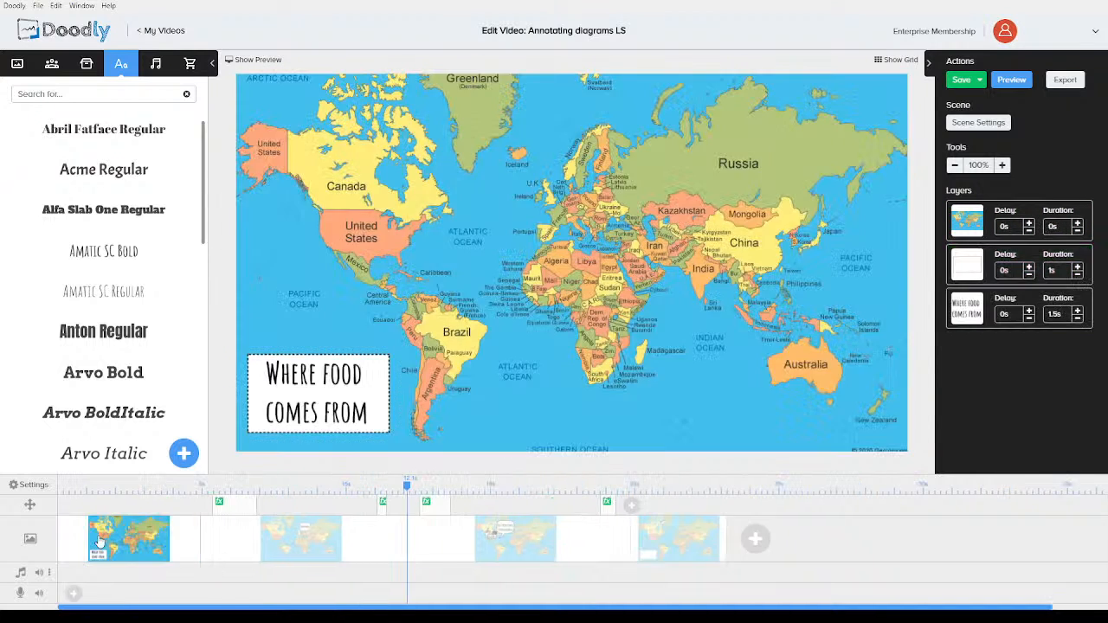
click(292, 378)
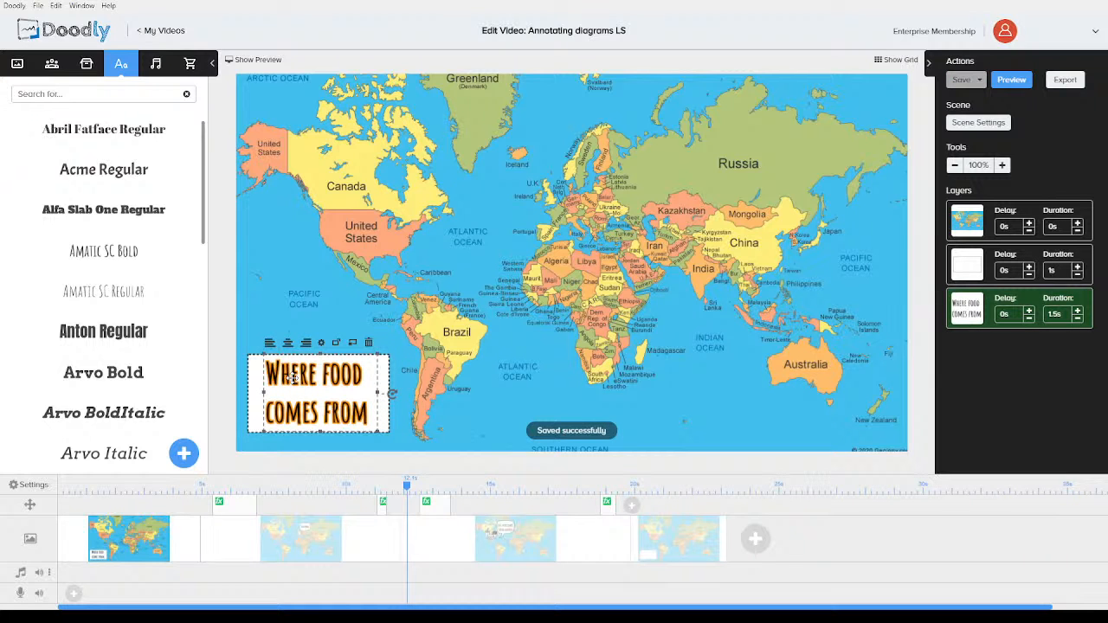
click(698, 548)
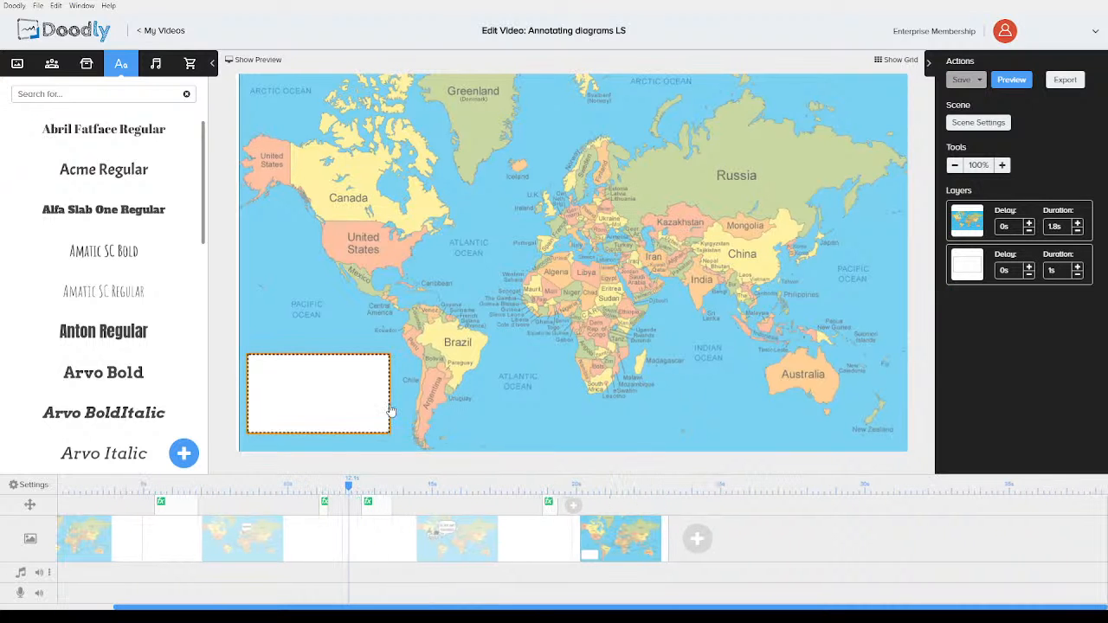
key(ctrl+v)
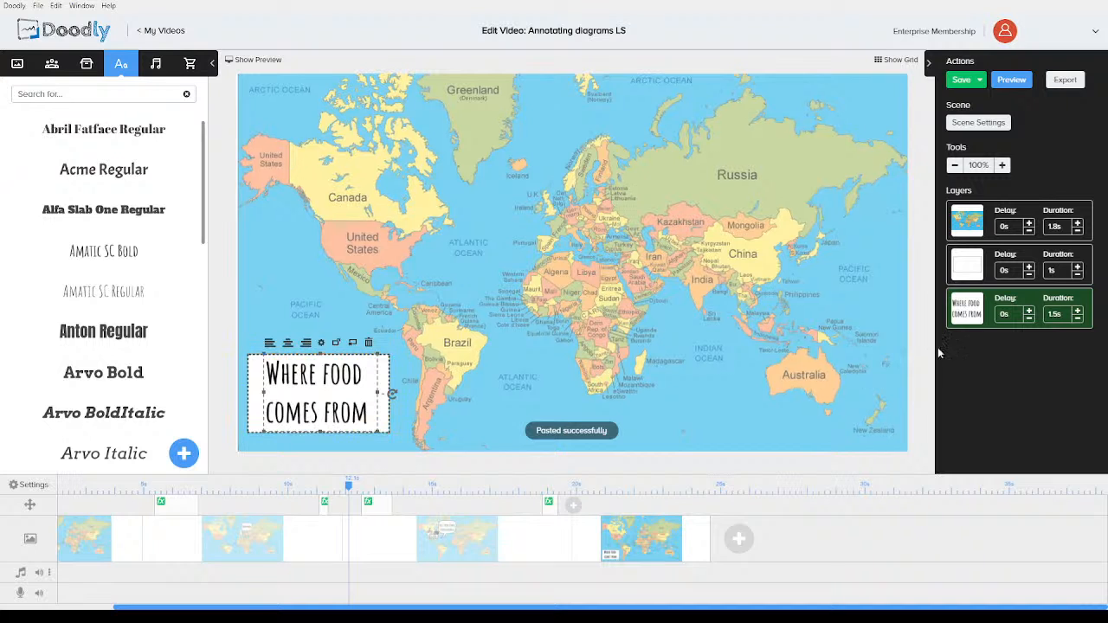
Set the durations of the white box, the title text and the map in the fourth scene to 0 s.
click(1078, 276)
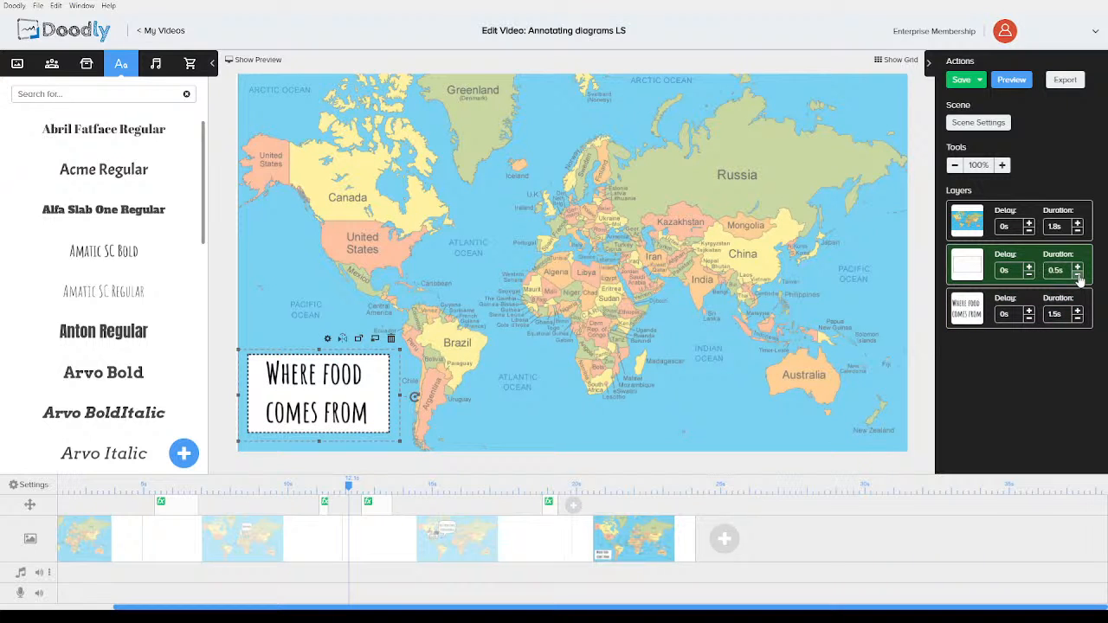
click(1078, 277)
click(1078, 319)
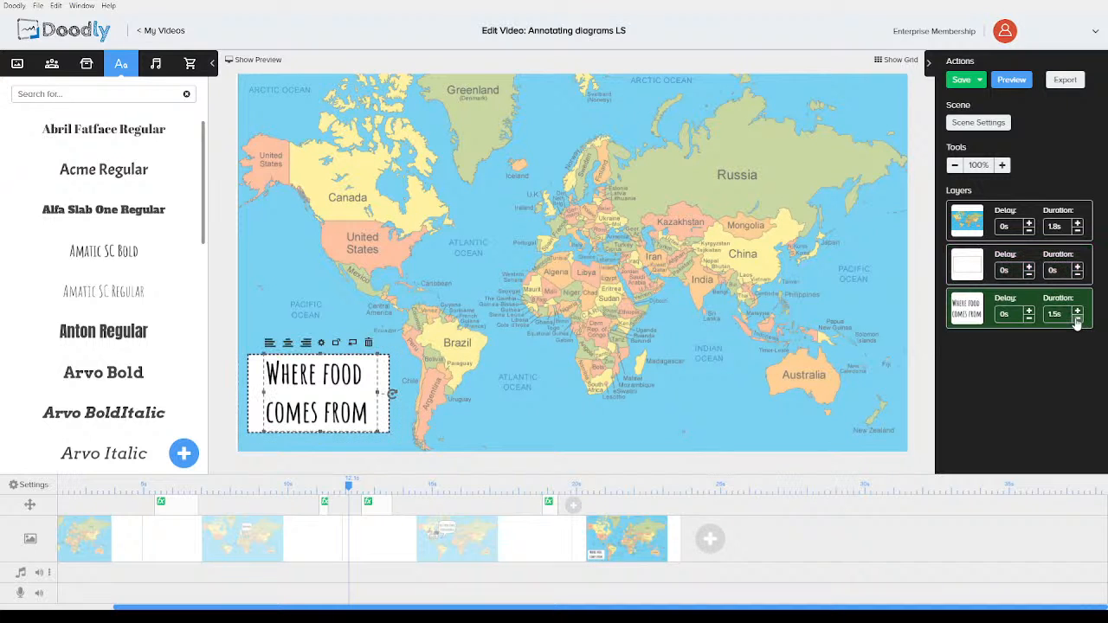
click(1078, 318)
click(1078, 318)
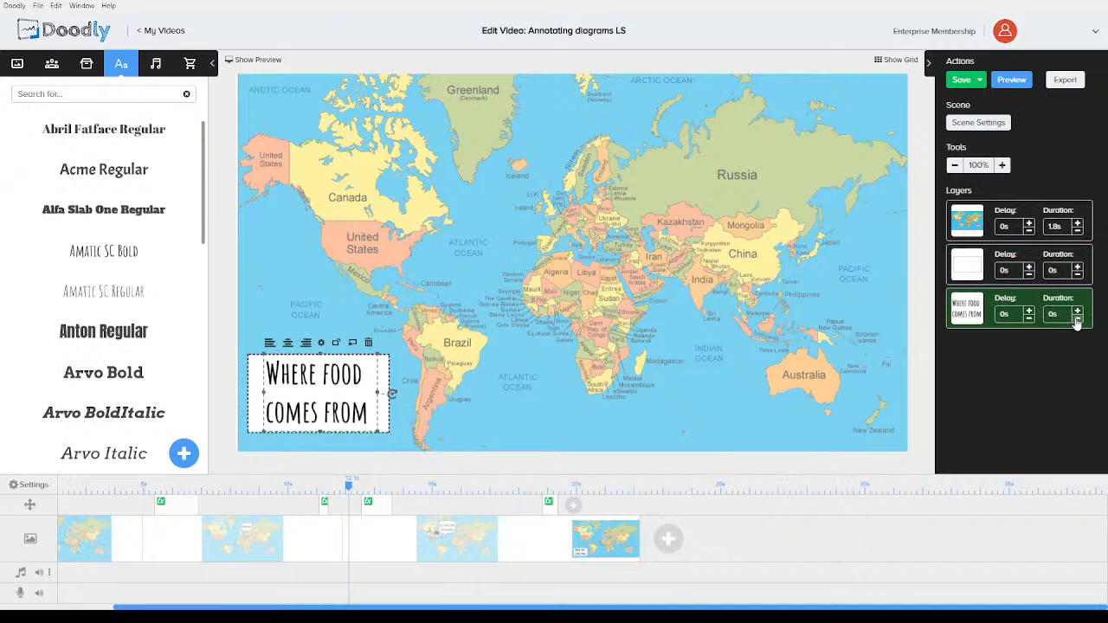
click(1078, 232)
click(1078, 232)
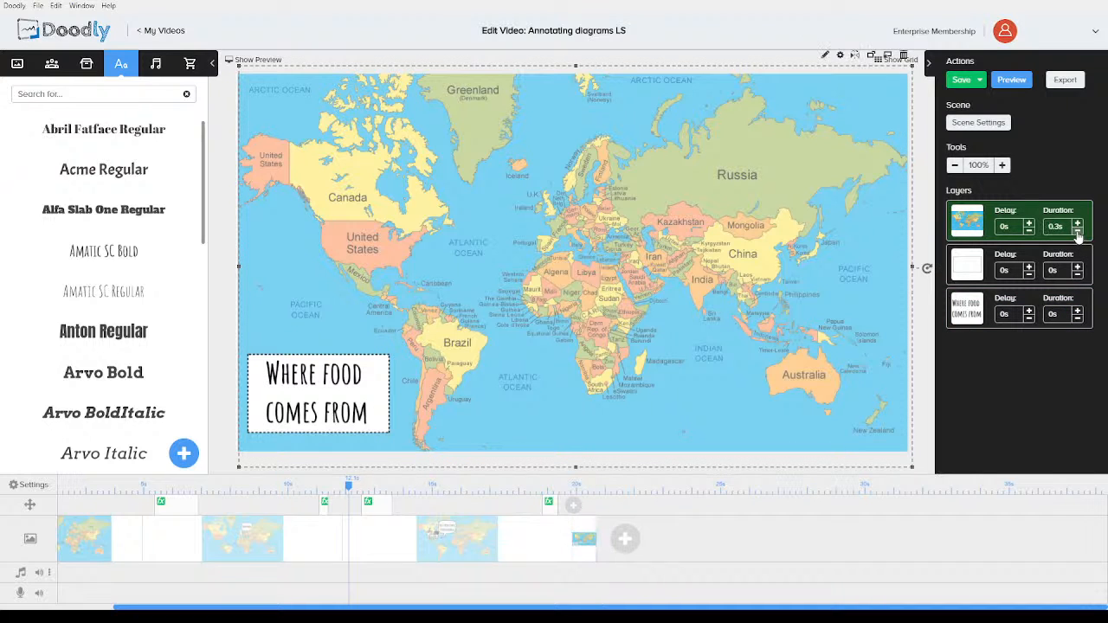
click(1078, 232)
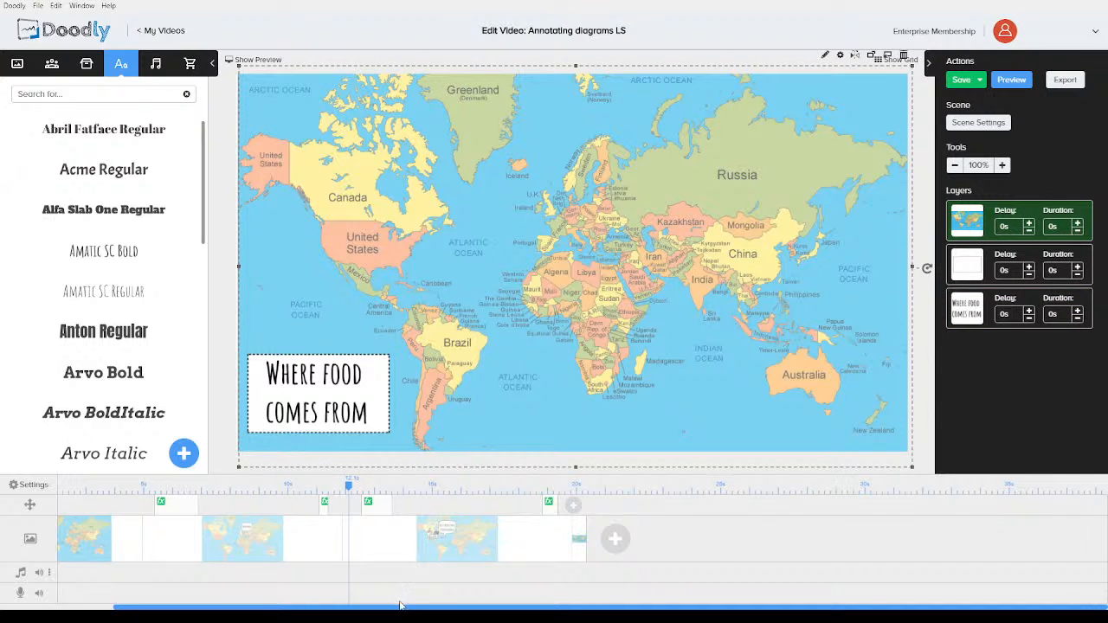
Return to the opening scene and save the video project.
drag(403, 609, 347, 609)
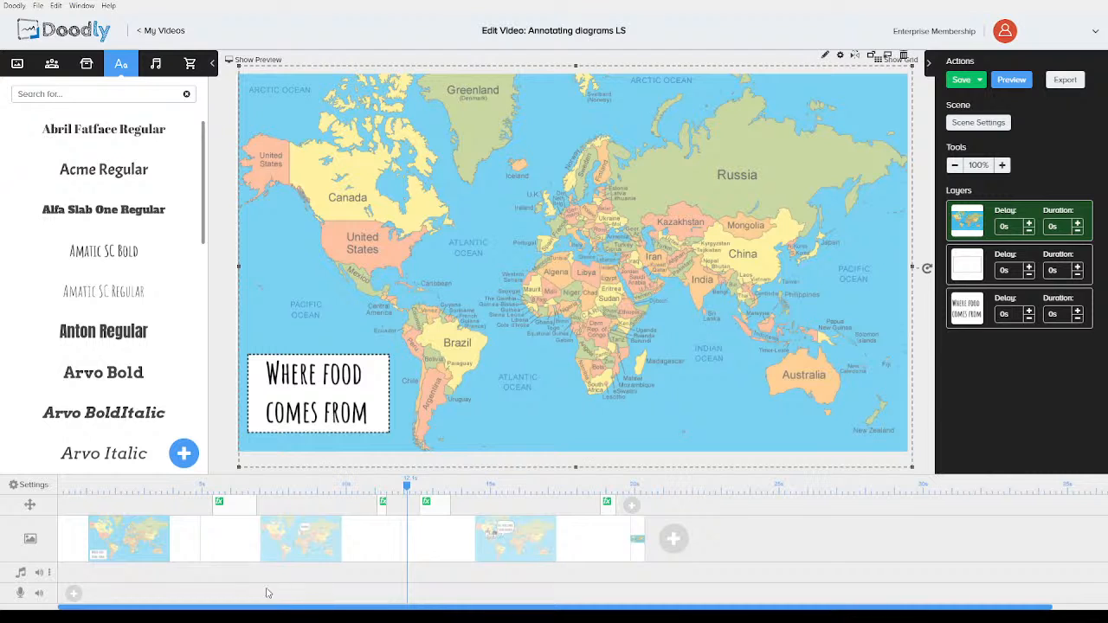
click(109, 552)
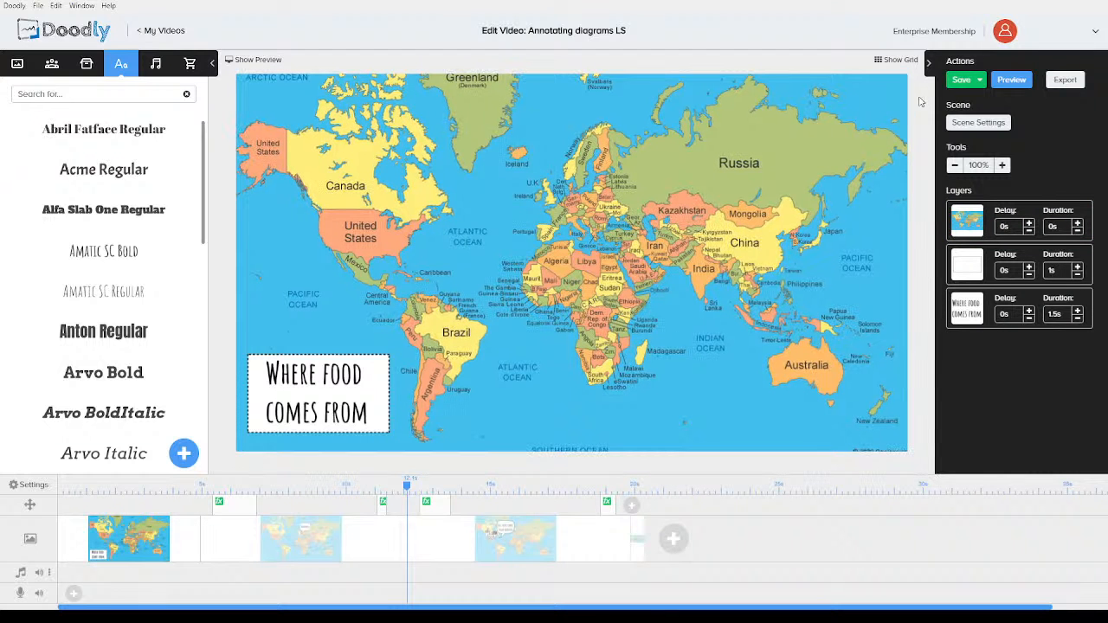
click(960, 81)
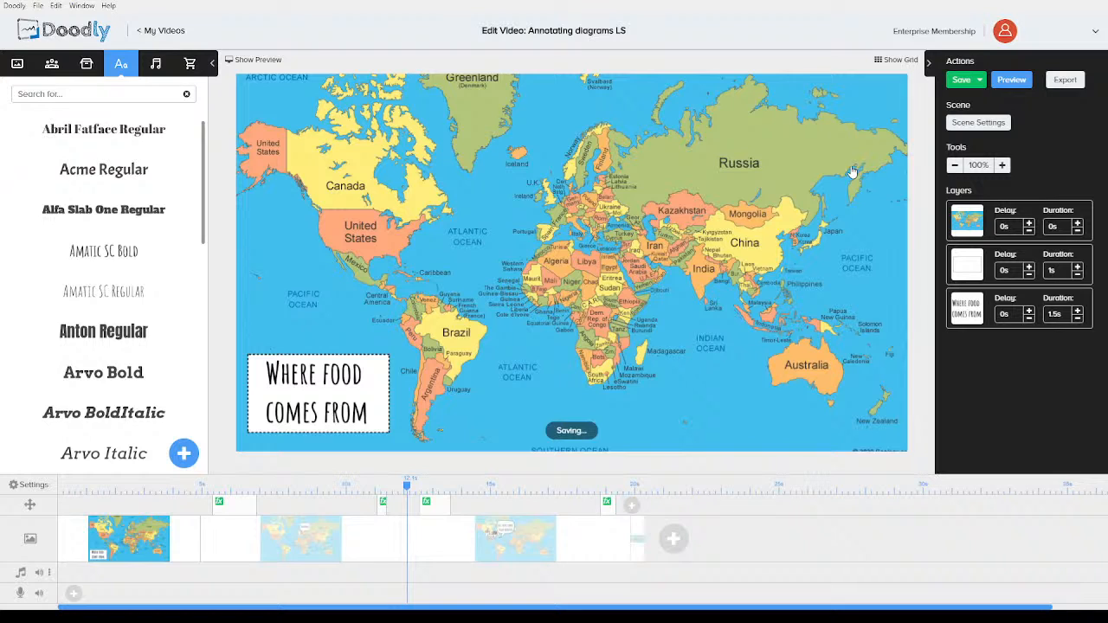
Play the video preview, close it, and set the playhead to about 4.8 s near the end of the opening scene.
click(1011, 80)
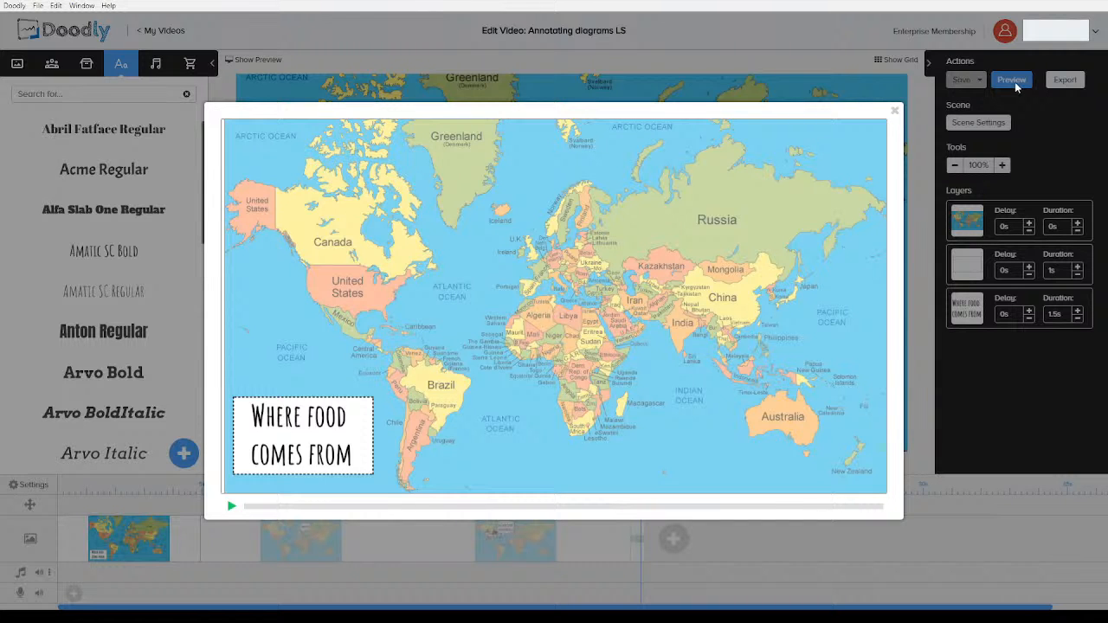
click(894, 110)
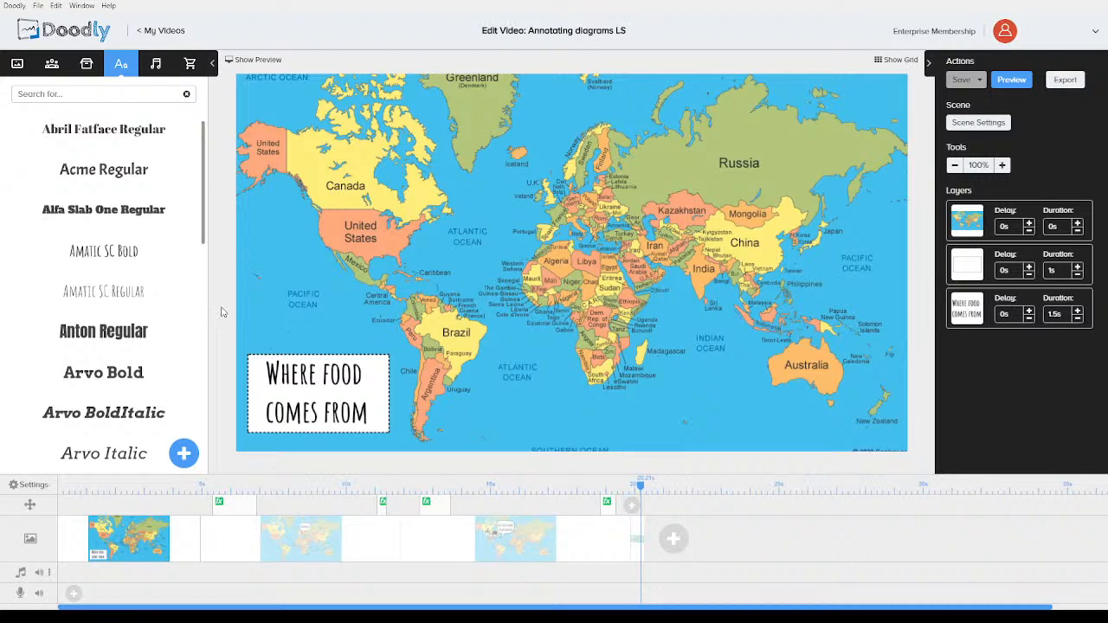
click(196, 488)
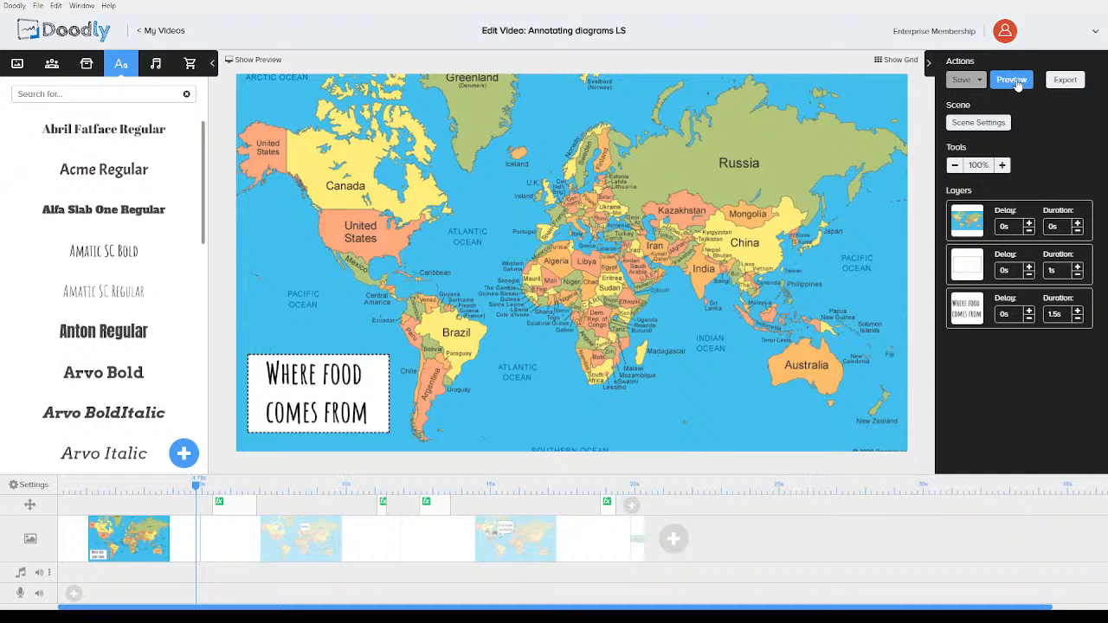
Preview the video from near the end of the opening scene, pausing at the scene transitions and the champagne drawing, and close the preview.
click(1012, 80)
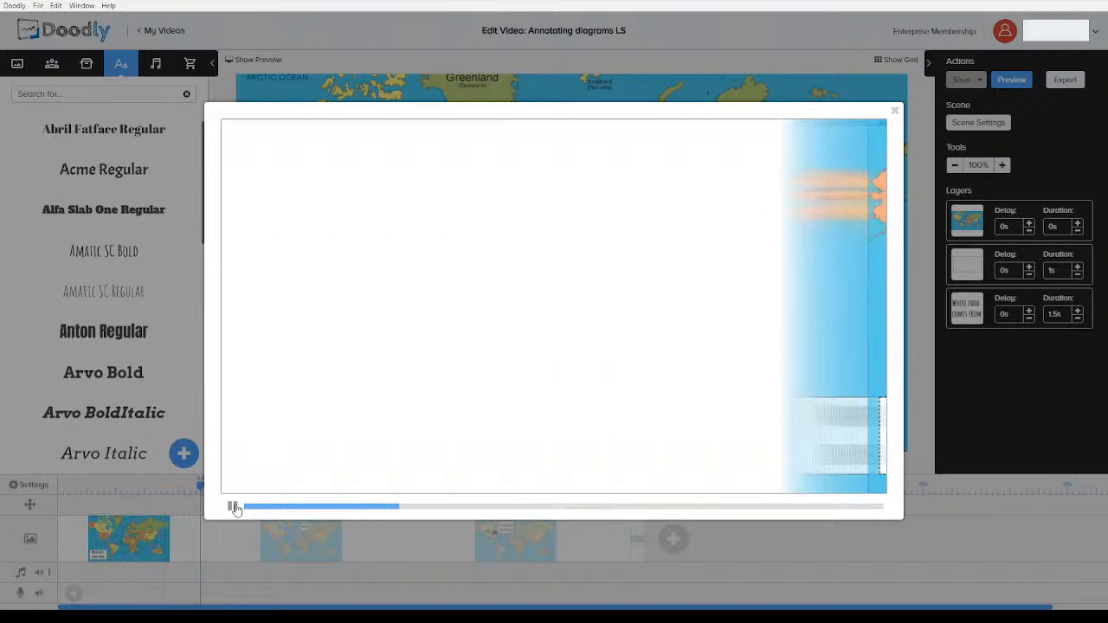
click(233, 508)
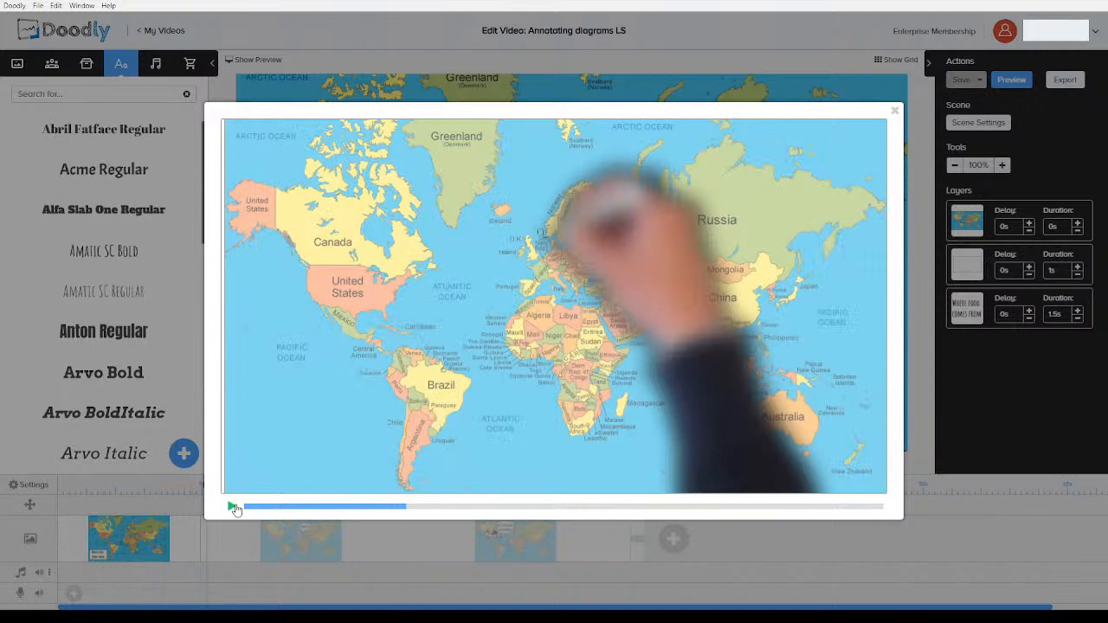
click(400, 512)
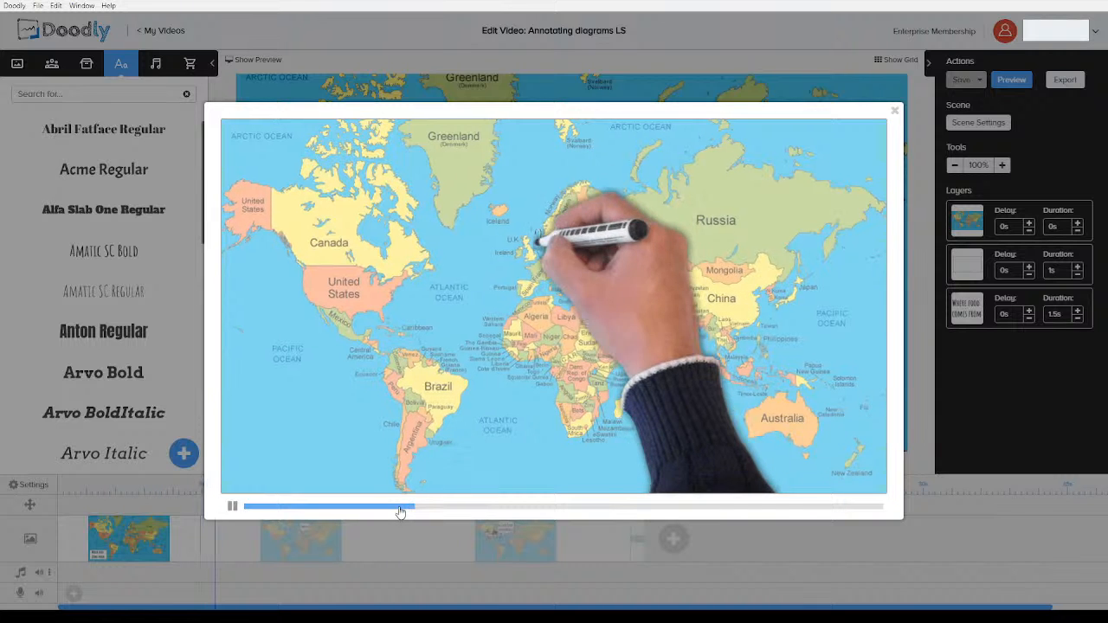
click(232, 507)
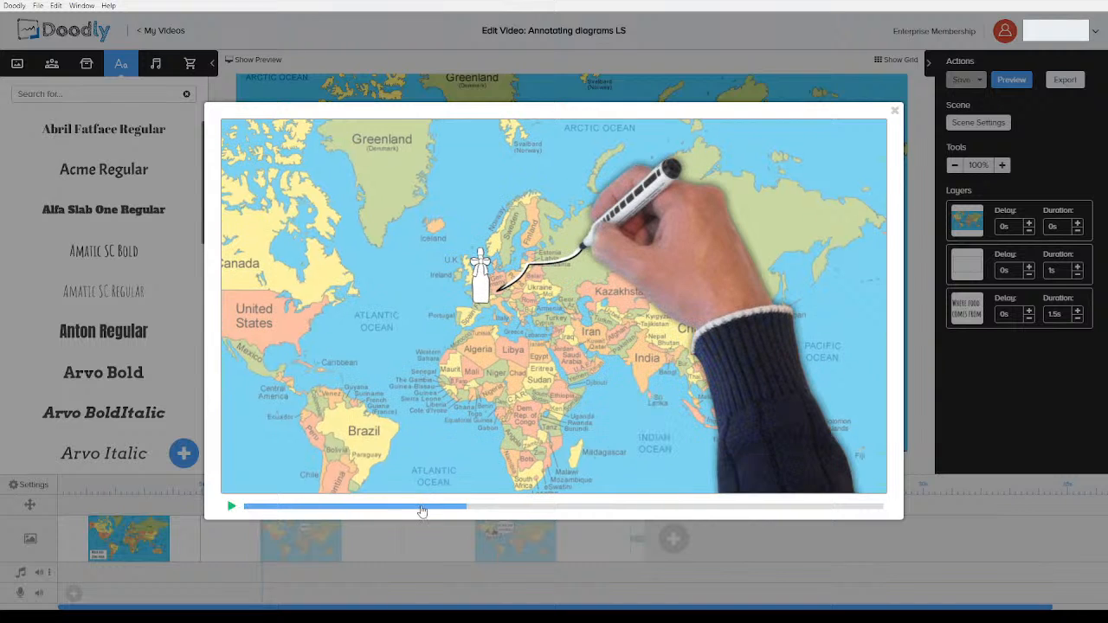
click(234, 509)
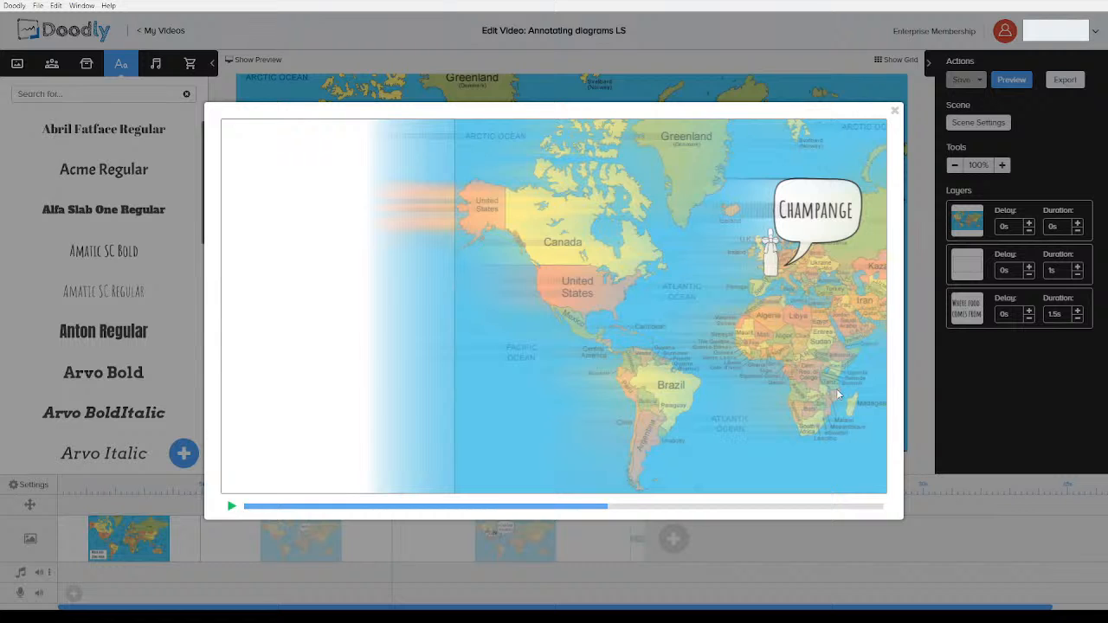
click(896, 113)
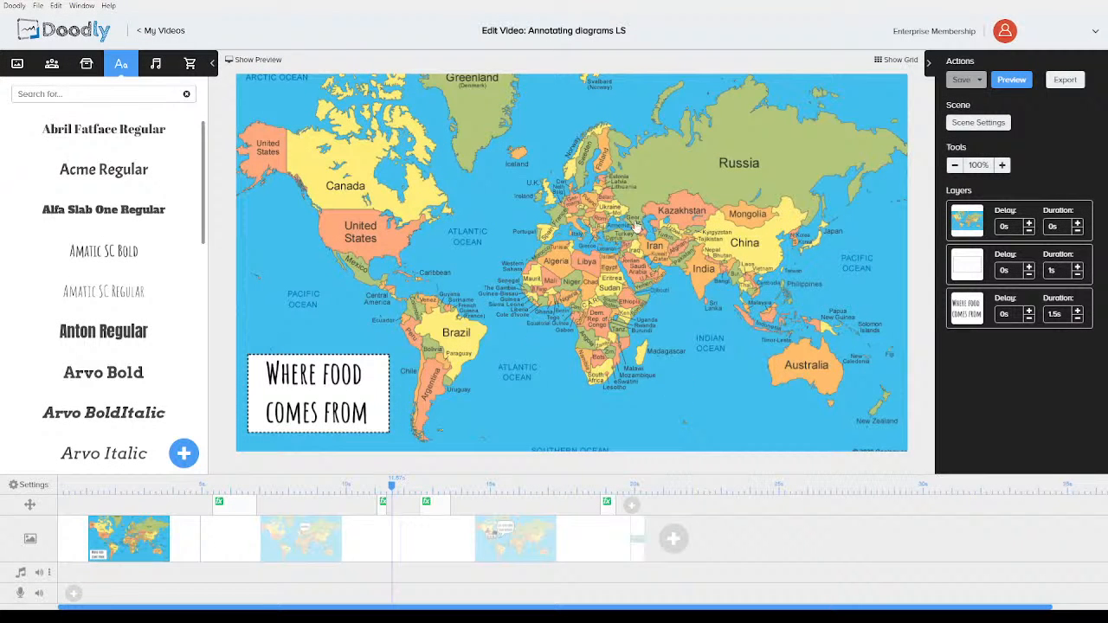